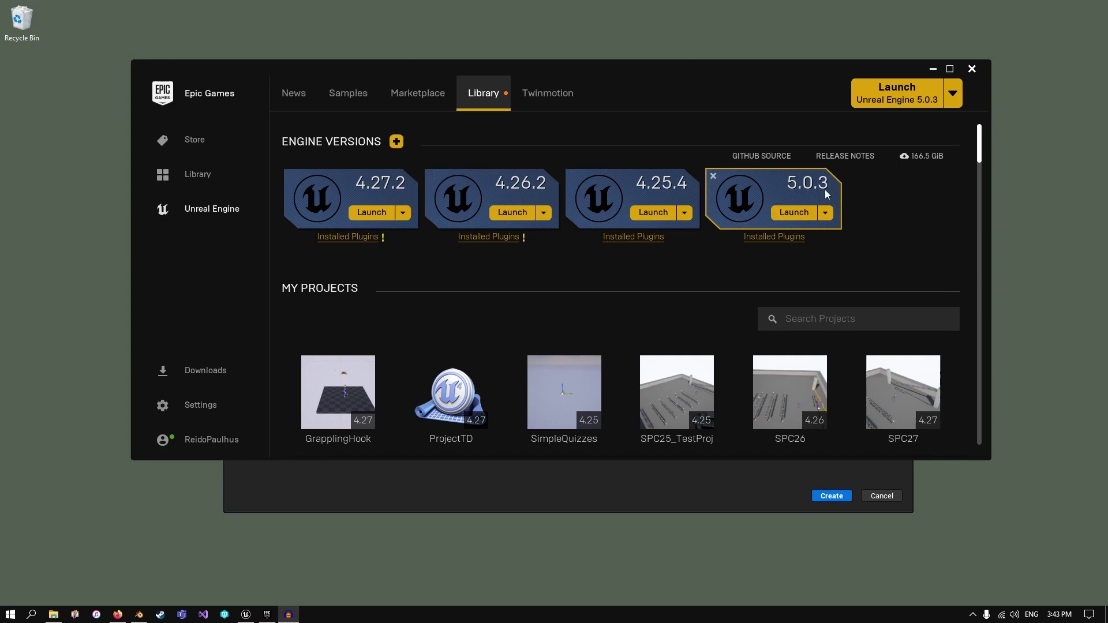
- Check the plugins installed for Unreal Engine 5.0.3
click(786, 238)
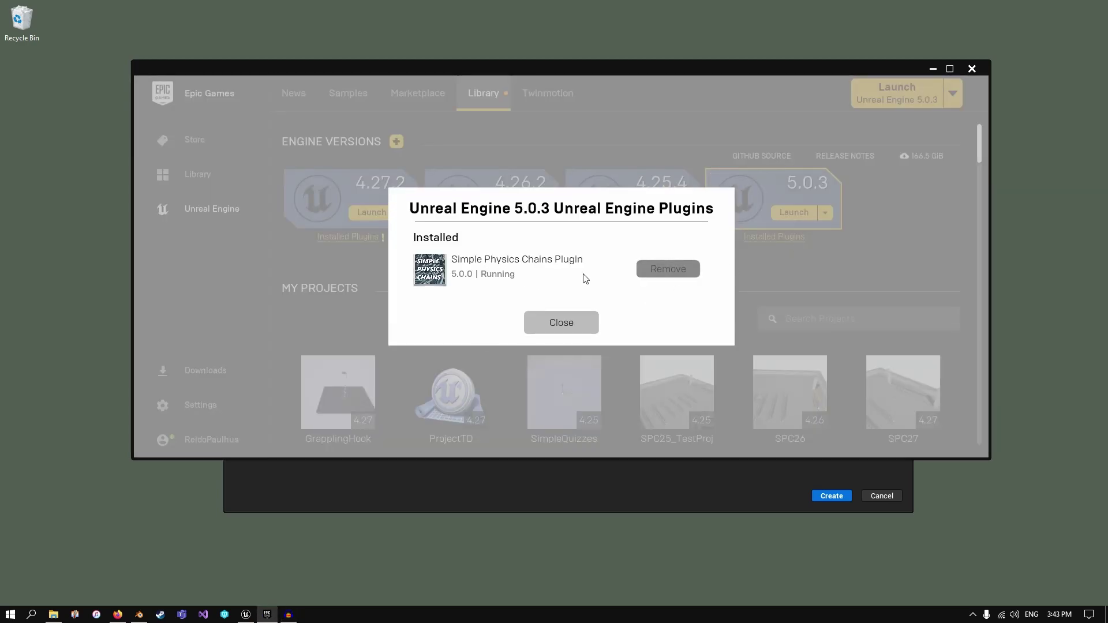
click(573, 321)
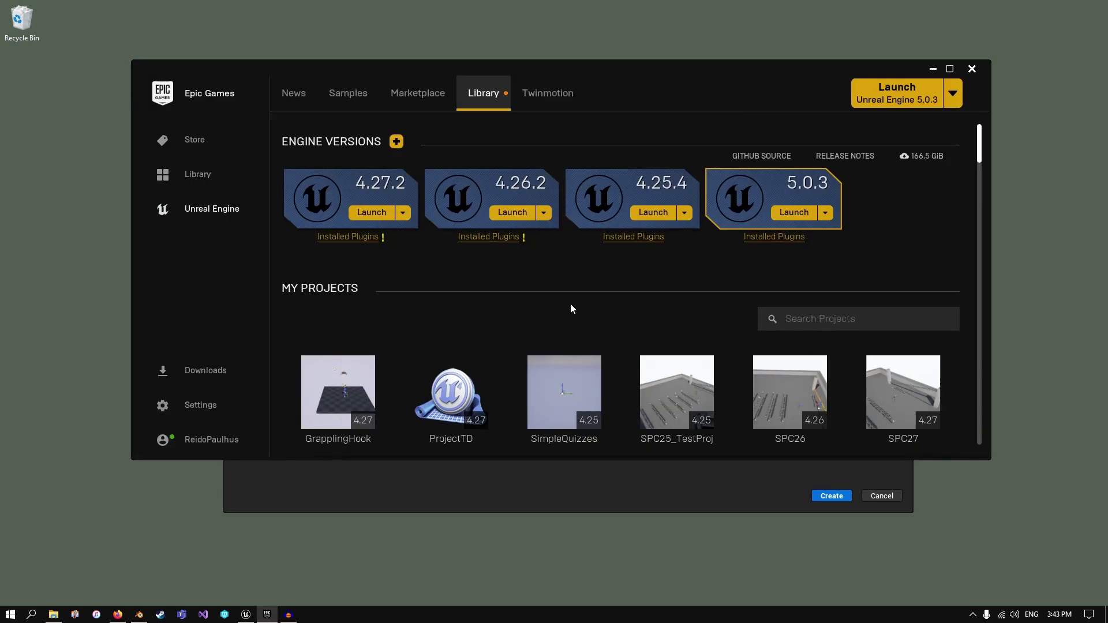
- Create the SPCDemoProject project from the First Person games template as a C++ project with Starter Content enabled
click(245, 615)
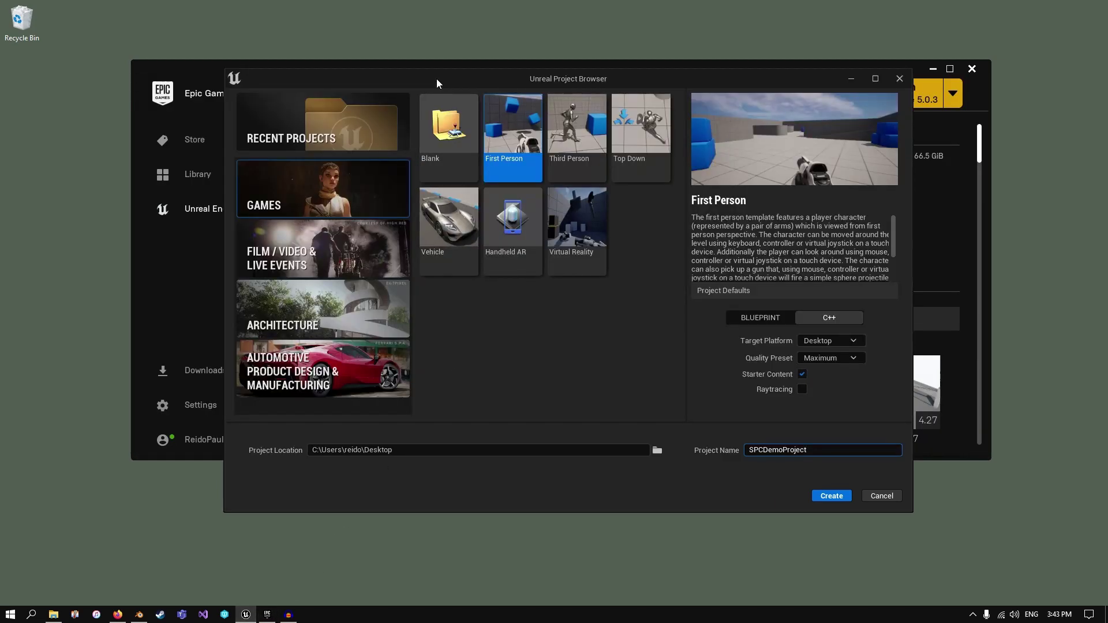
drag(436, 78, 467, 106)
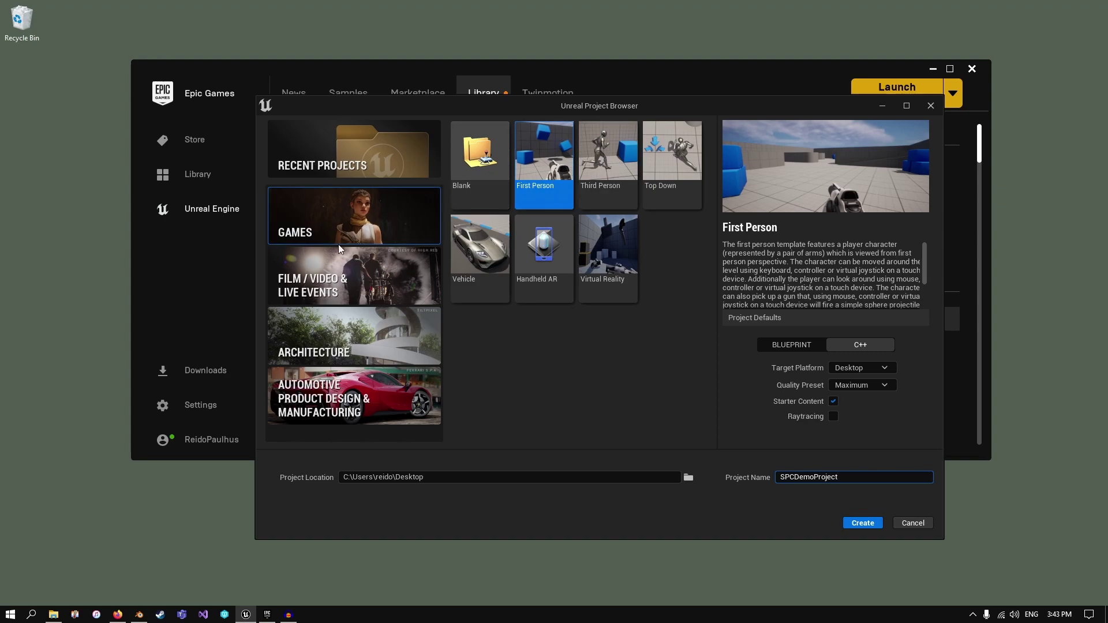
click(594, 173)
click(542, 168)
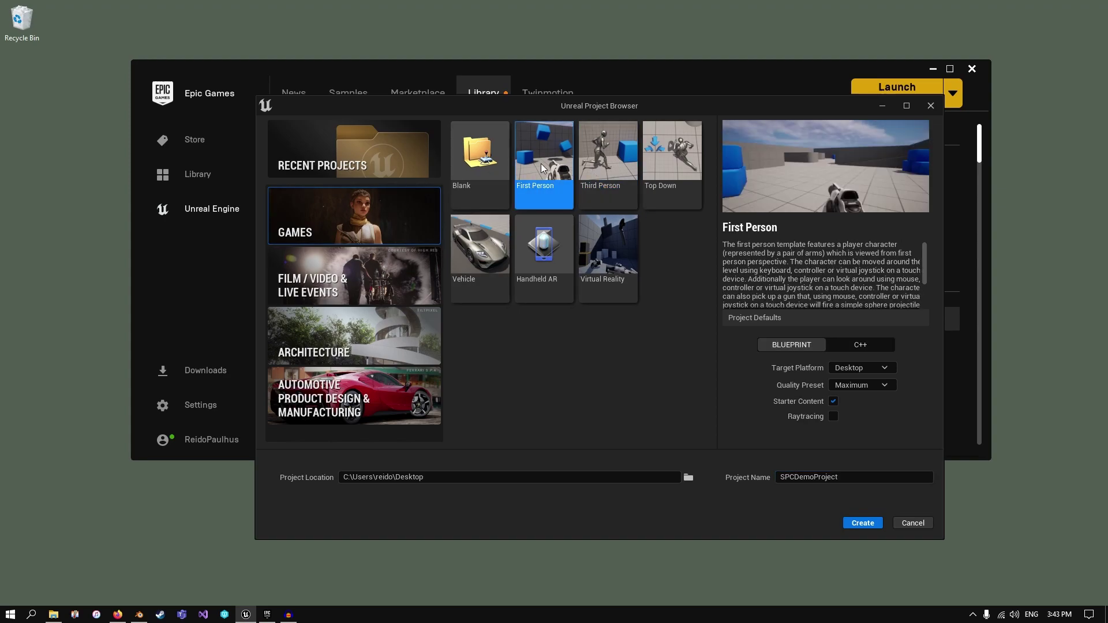
click(859, 347)
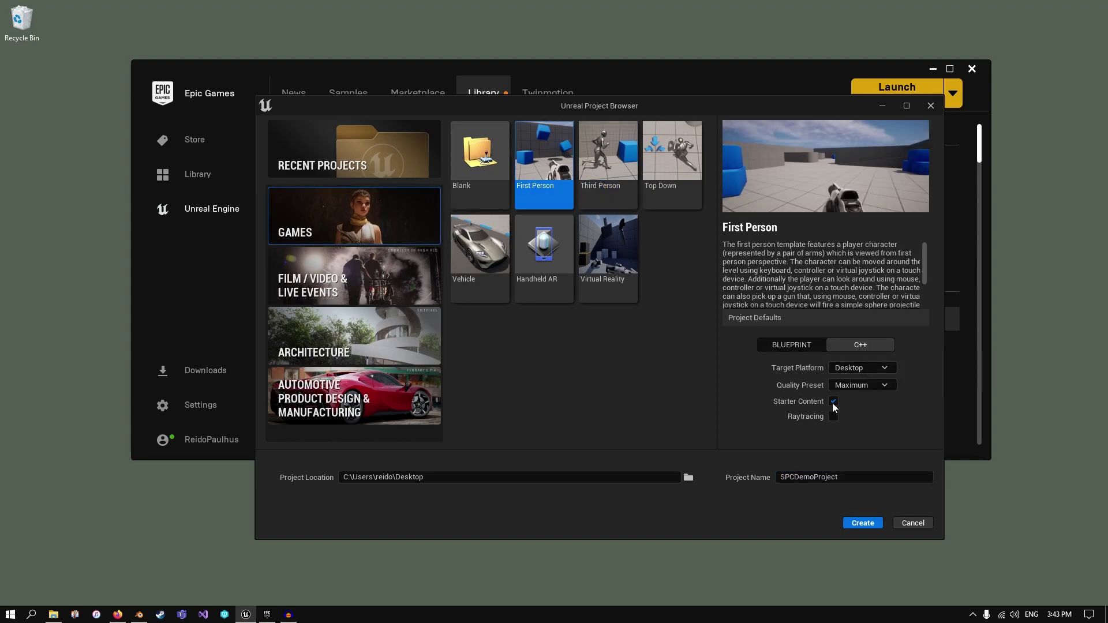
click(863, 523)
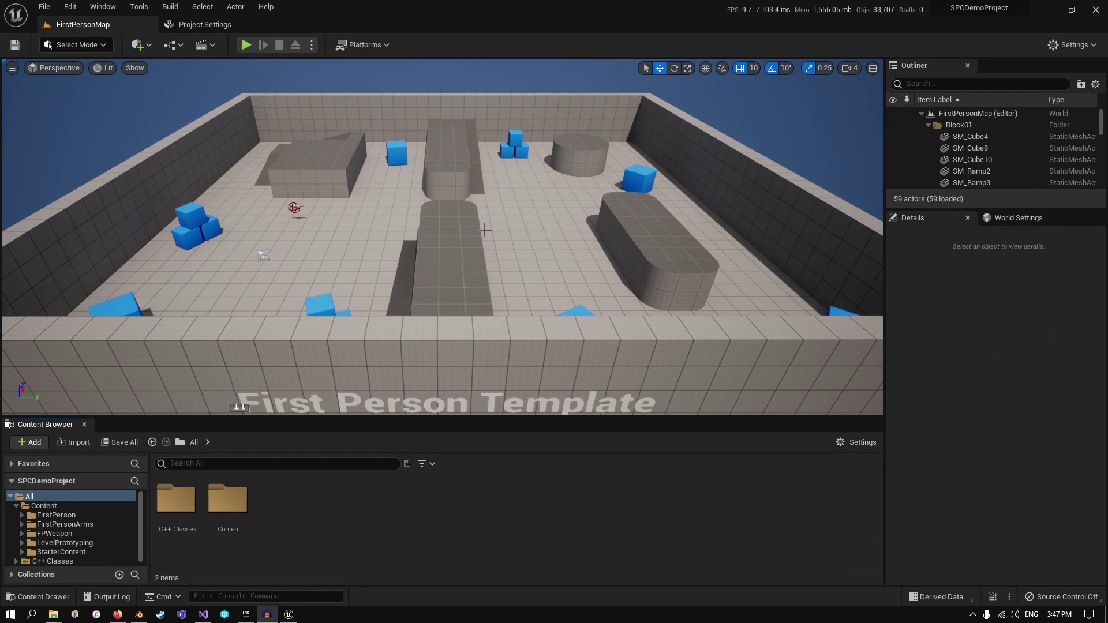
- Check among the installed Physics Chains plugins that the Simple Physics Chains Plugin is enabled
click(71, 7)
click(94, 191)
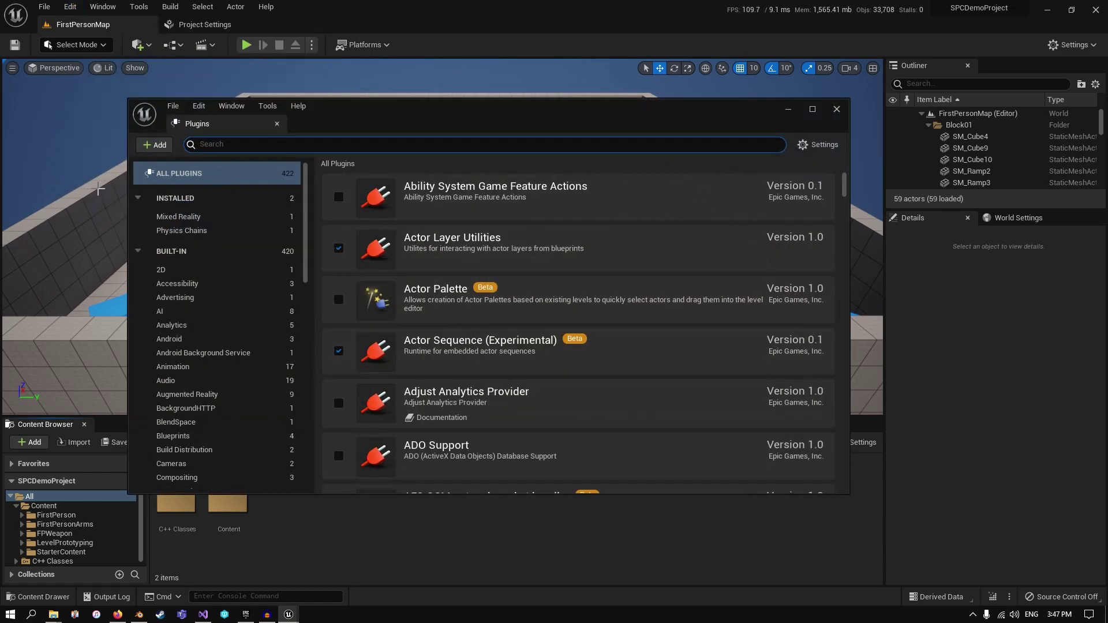
click(164, 230)
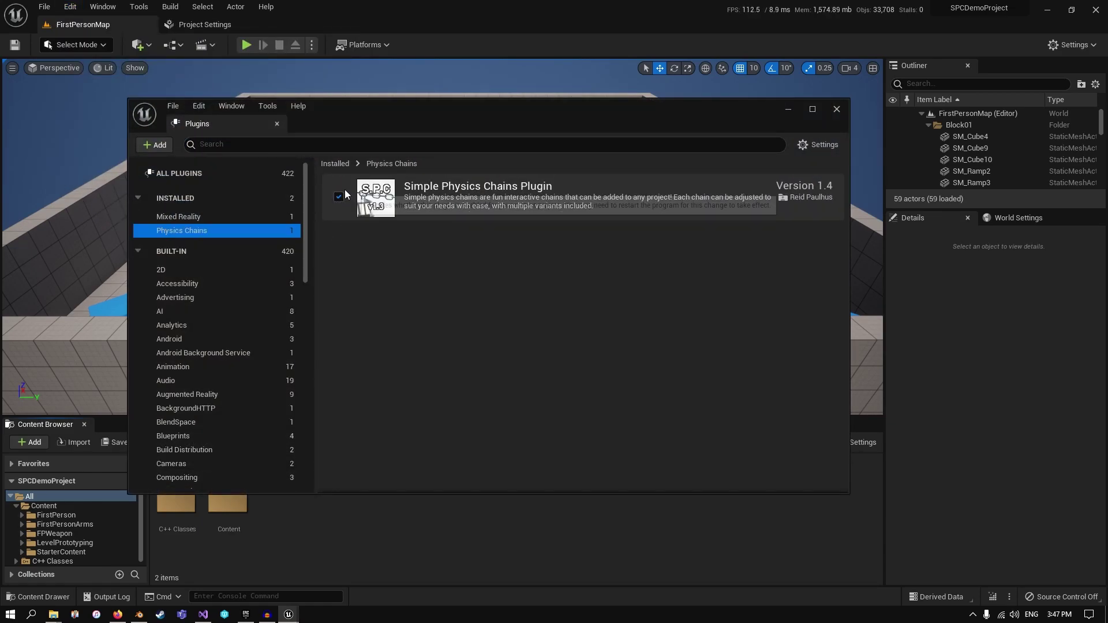
click(788, 109)
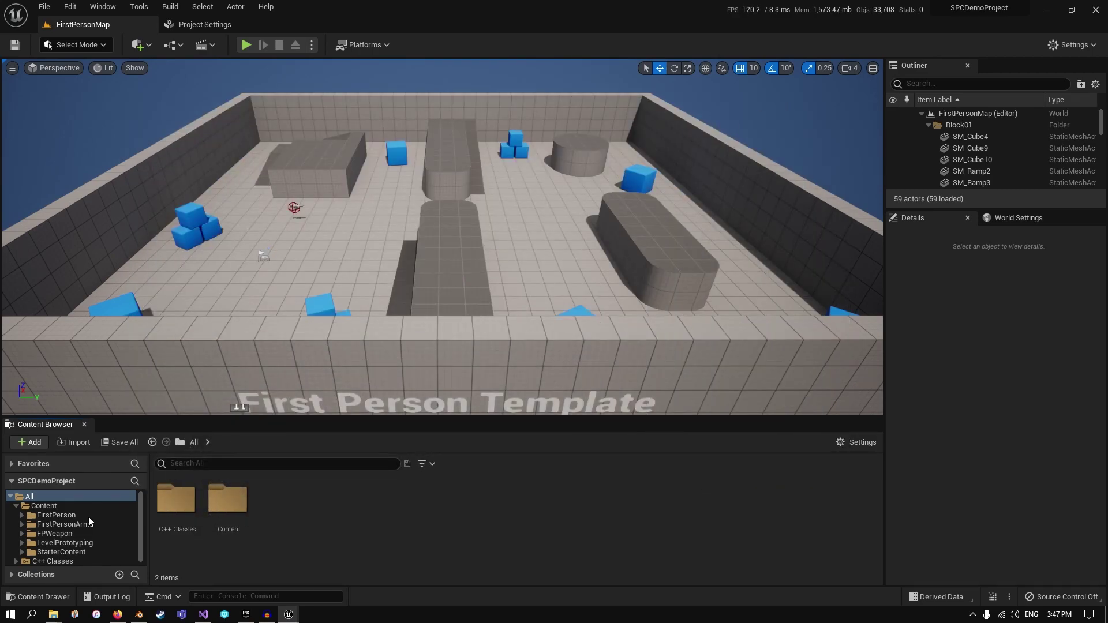
- Turn on Show Engine Content for the Content Browser's top-level All view
click(44, 505)
click(61, 524)
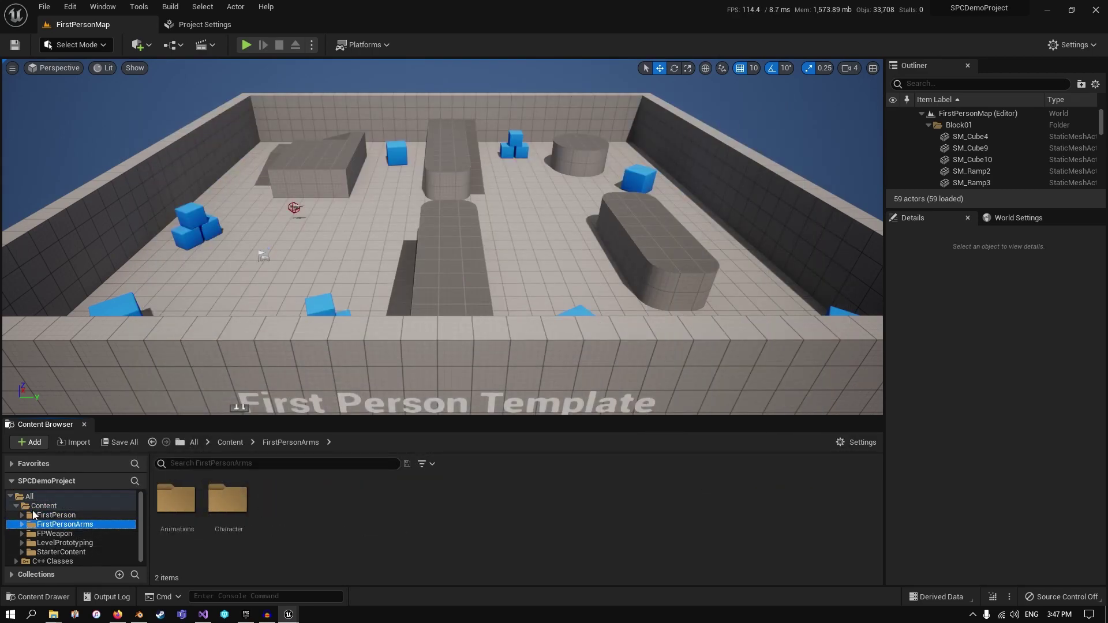
click(40, 505)
click(29, 495)
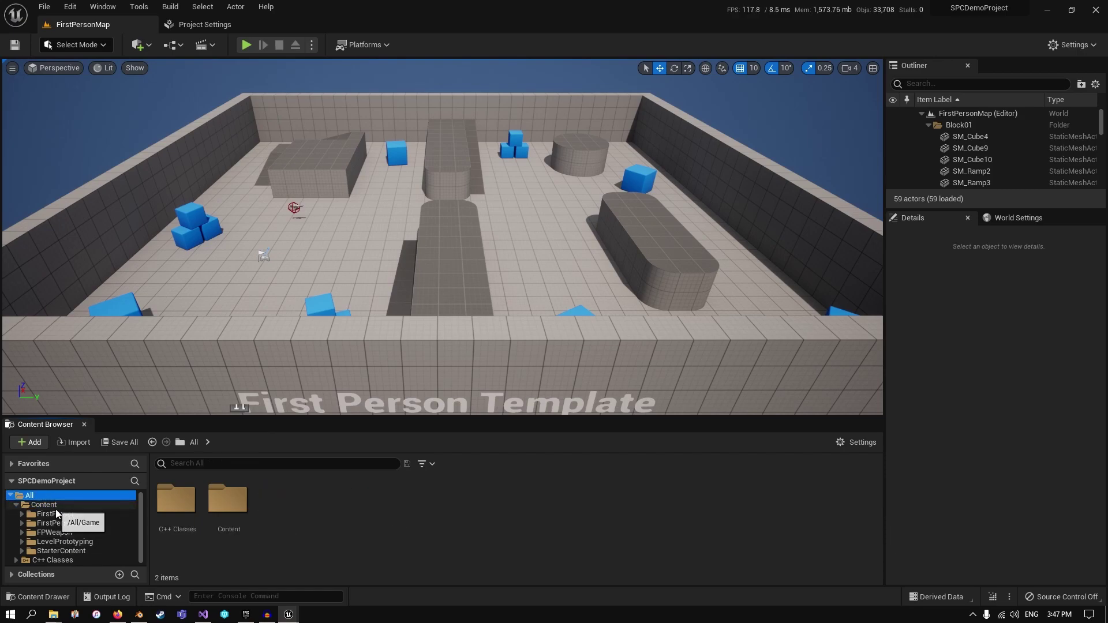
click(856, 442)
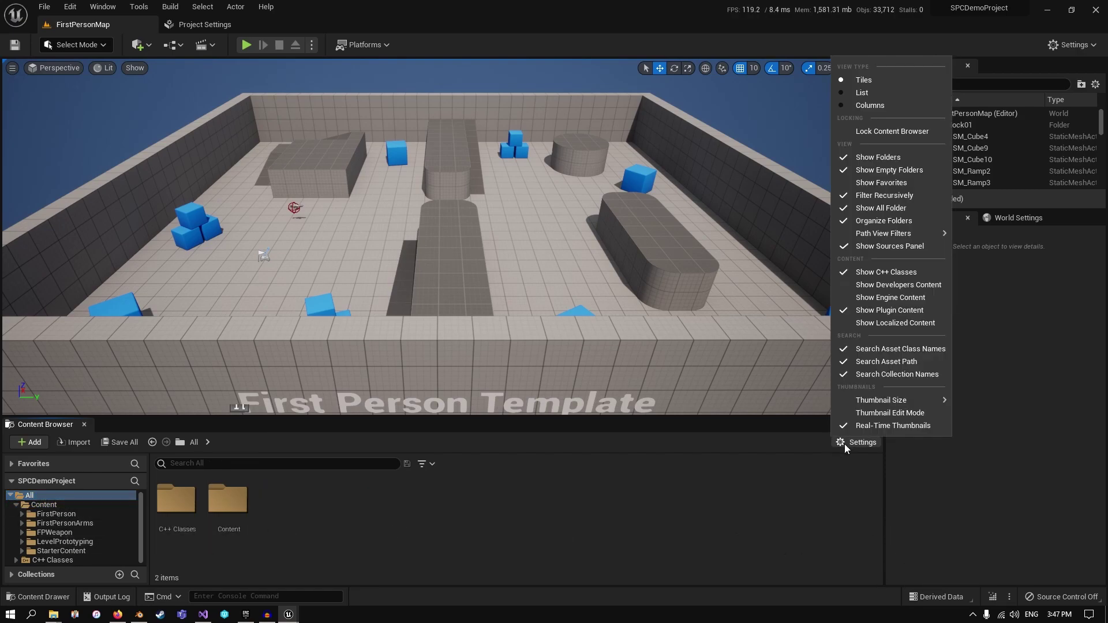
click(884, 298)
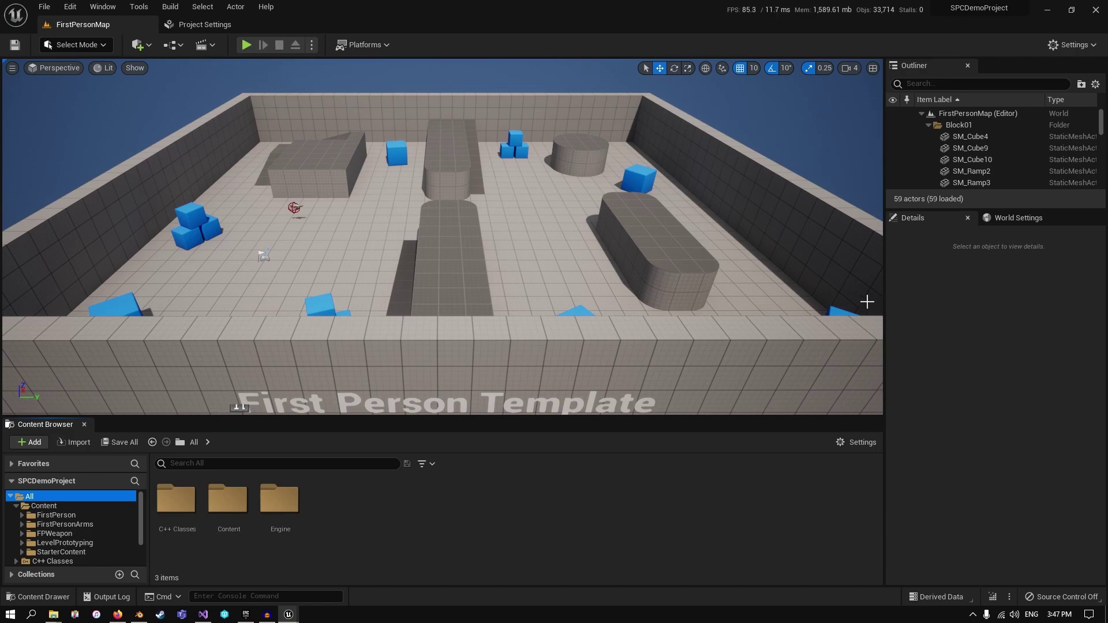
- Find the Simple Physics Chains Plugin Content folder among the Engine plugins and open it
scroll(58, 554, down, 2)
click(49, 561)
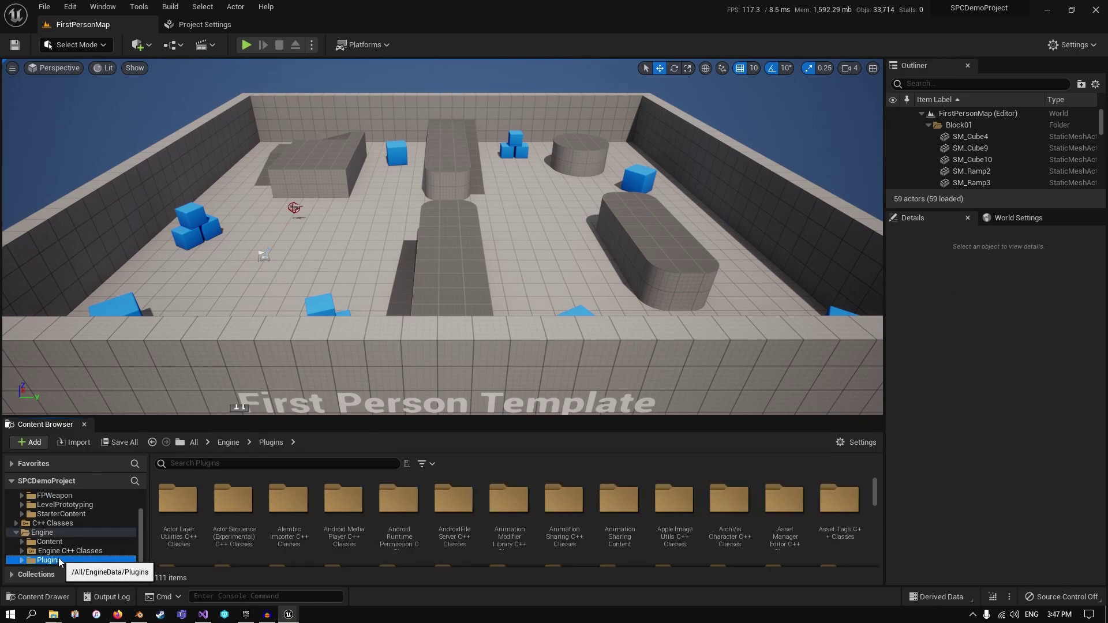
click(22, 560)
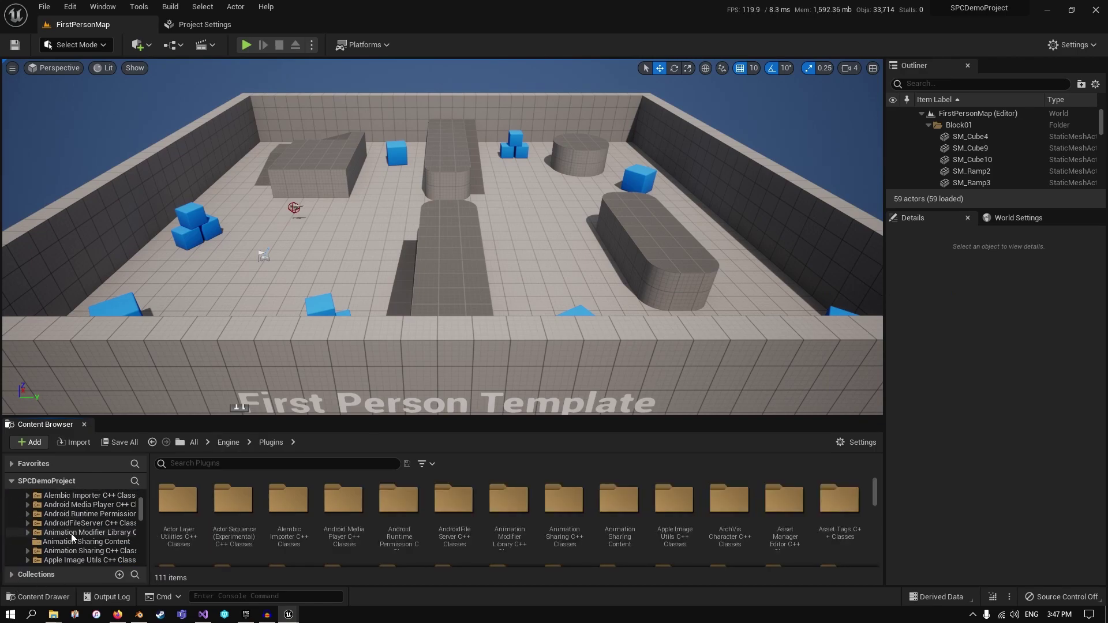
scroll(71, 537, down, 15)
scroll(72, 544, down, 3)
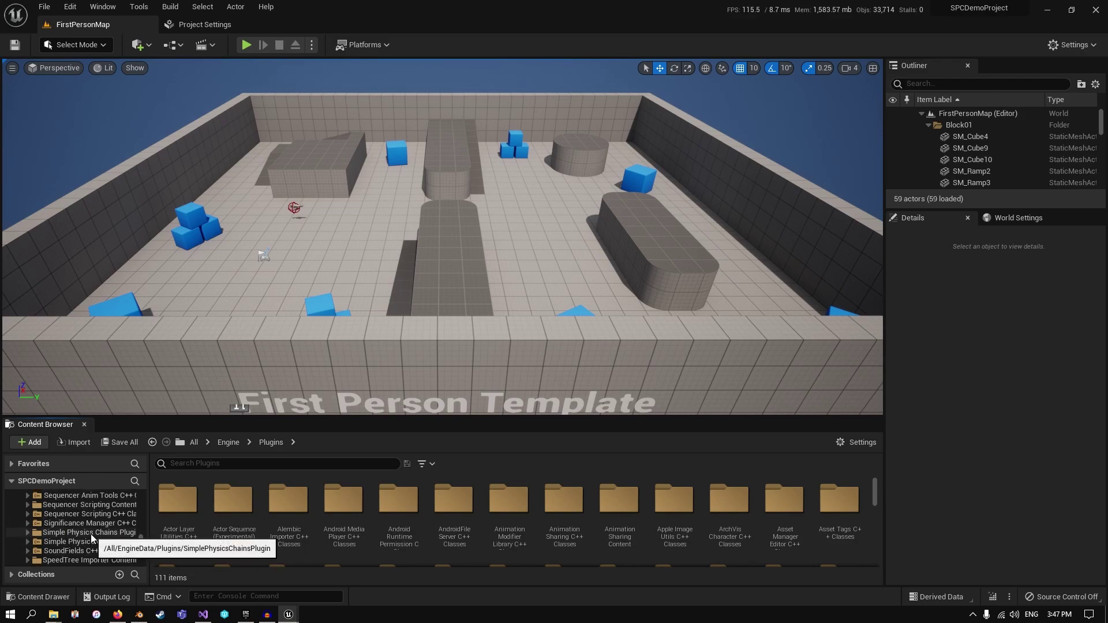
click(92, 540)
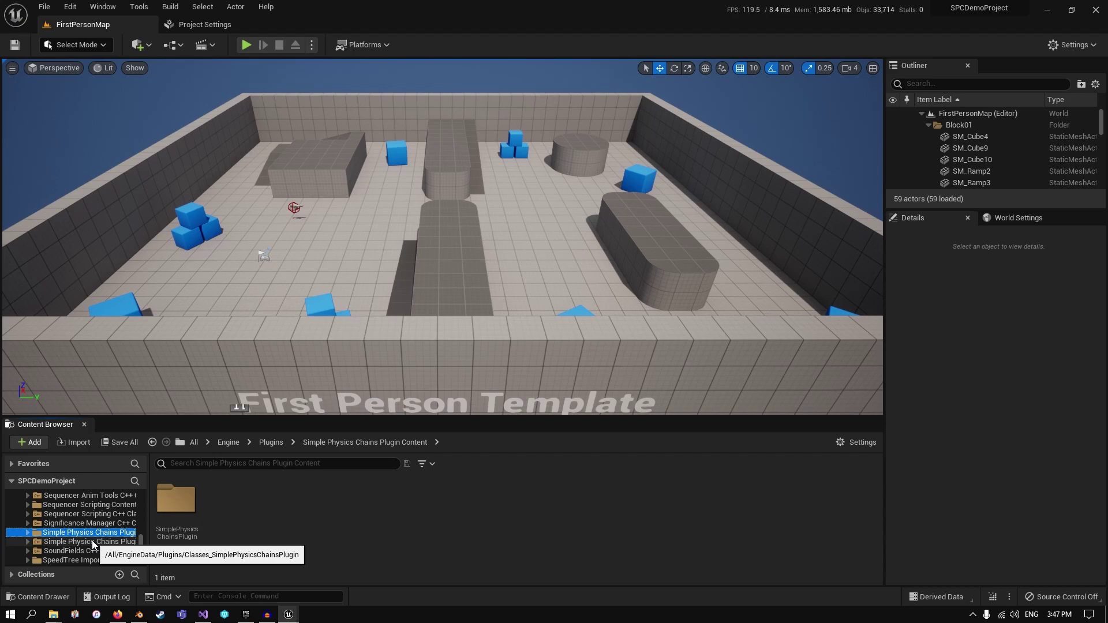
- Browse the plugin content's SimplePhysicsChainsPlugin folder, including Maps, and open its Blueprints folder
double_click(176, 501)
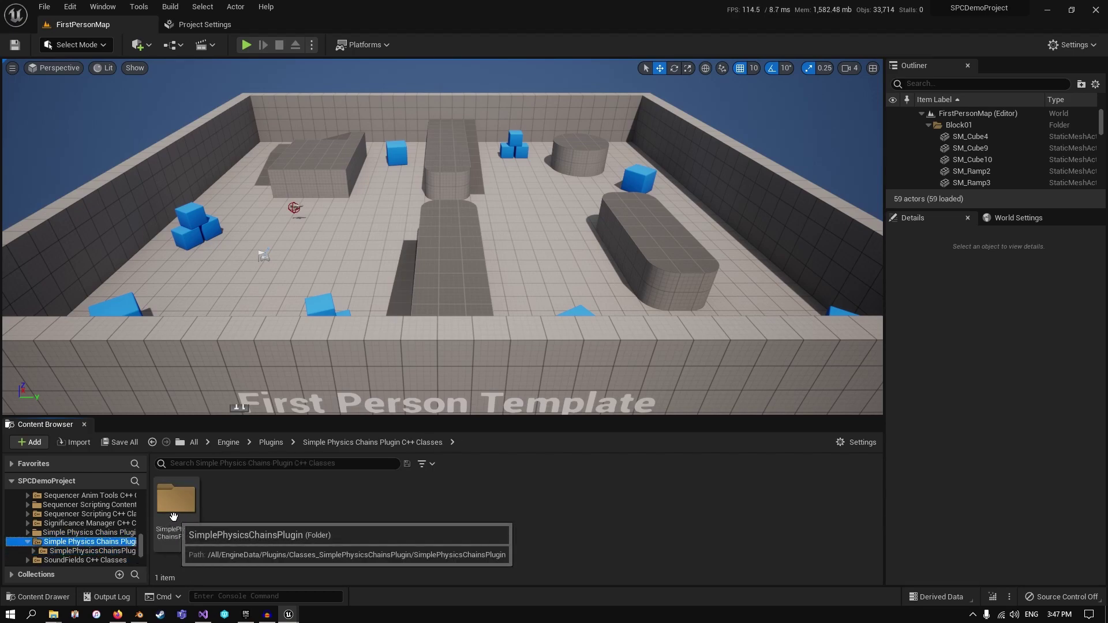
click(181, 514)
click(92, 532)
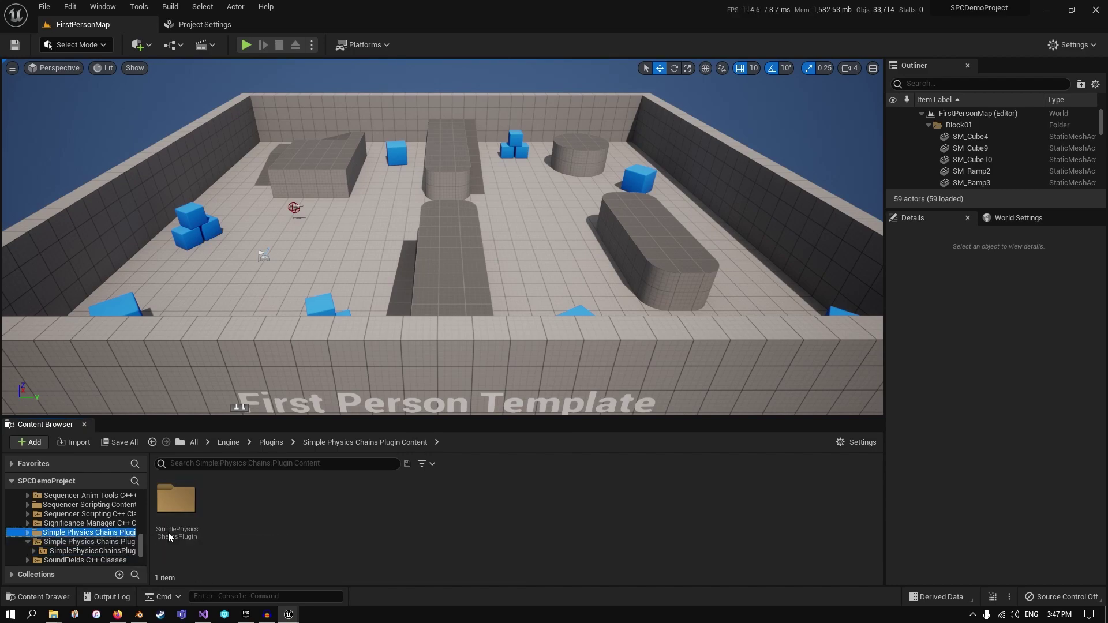
double_click(168, 520)
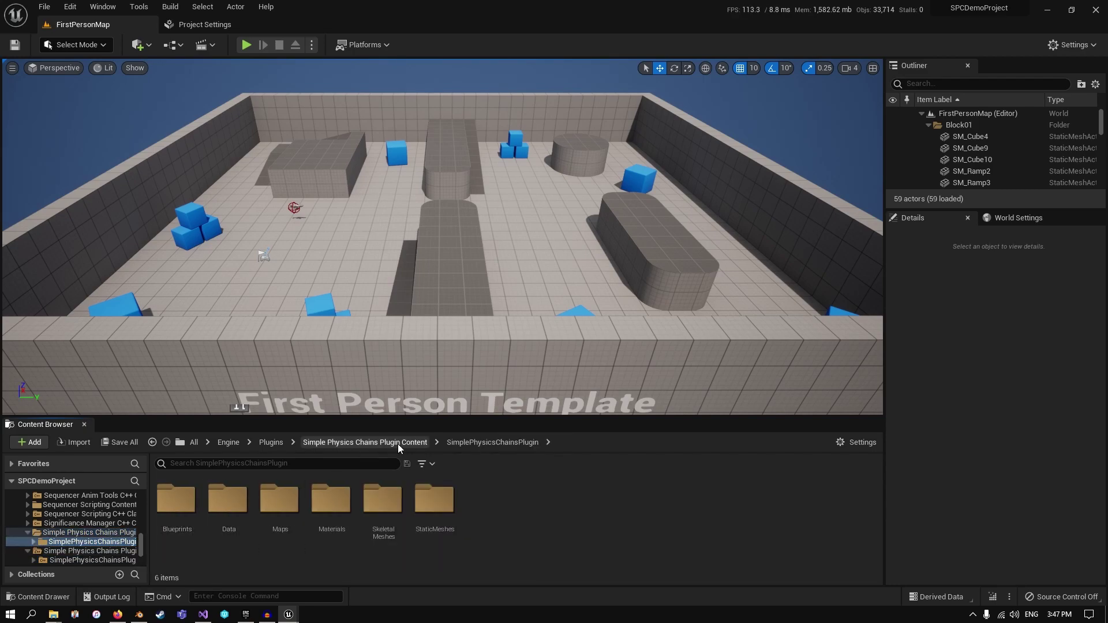
double_click(298, 498)
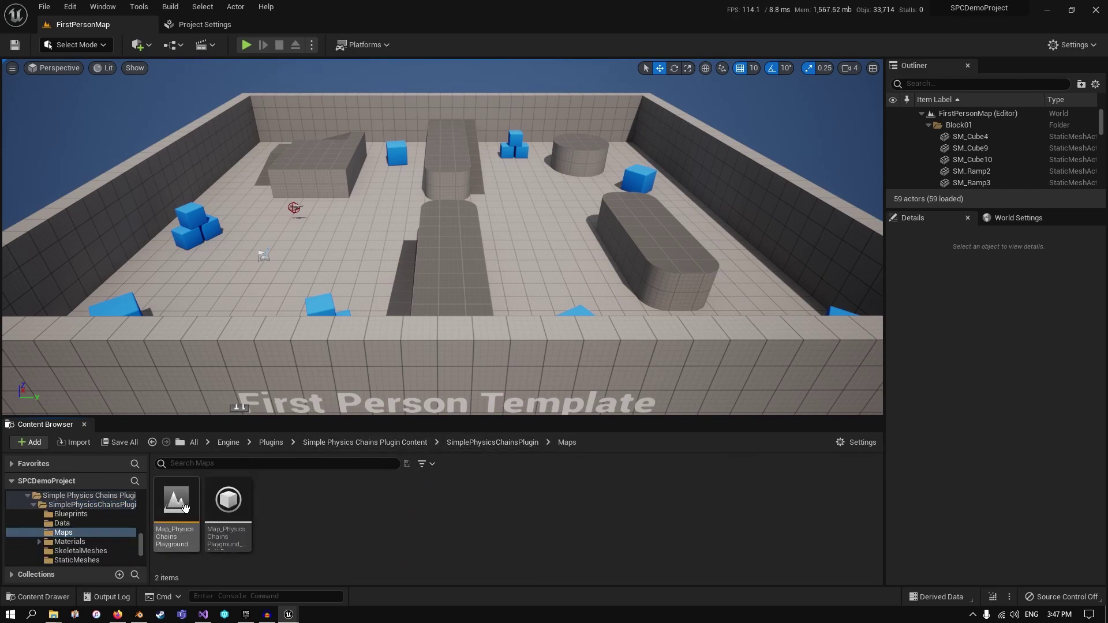
key(alt+Left)
double_click(176, 499)
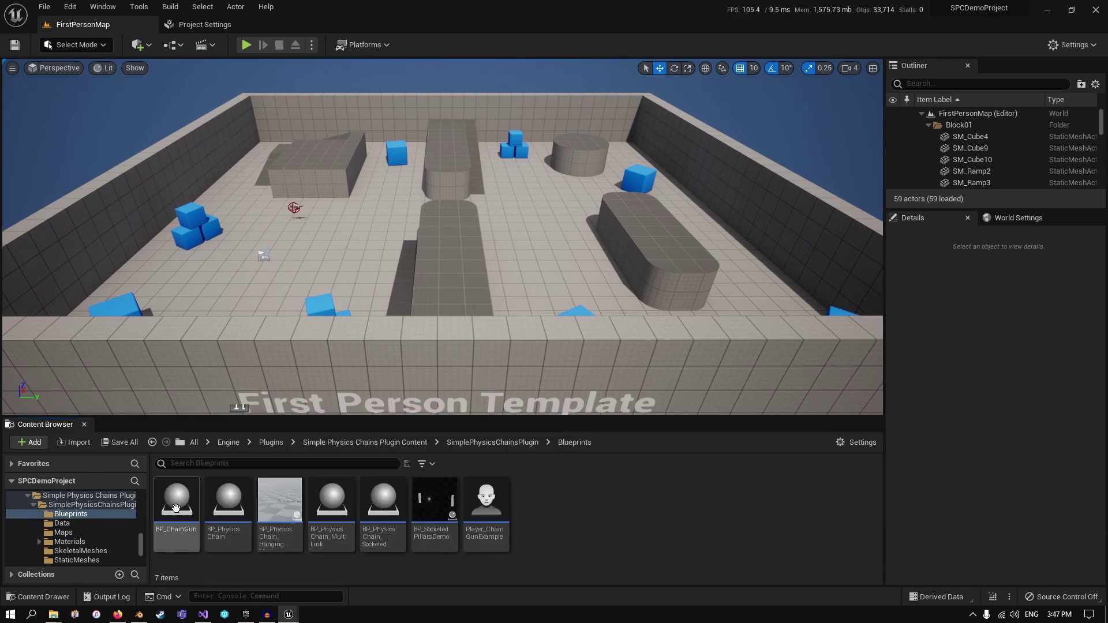
- Place BP_SocketedPillarsDemo among the blocks in the level and test its chain in Simulate mode
drag(445, 510, 505, 221)
right_drag(505, 221, 514, 248)
click(312, 45)
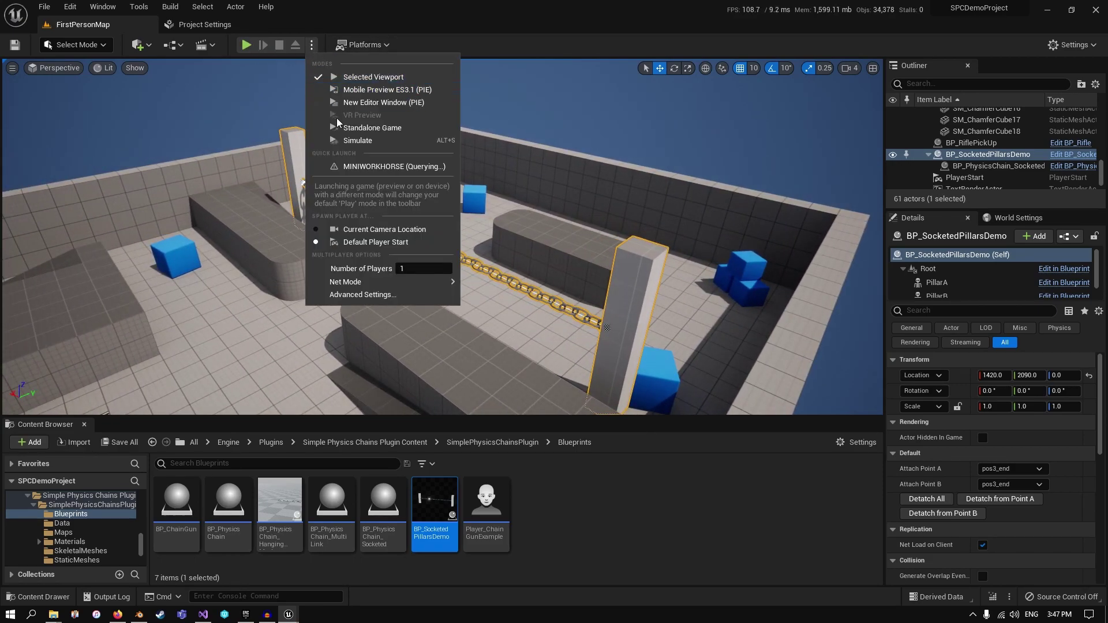
click(347, 142)
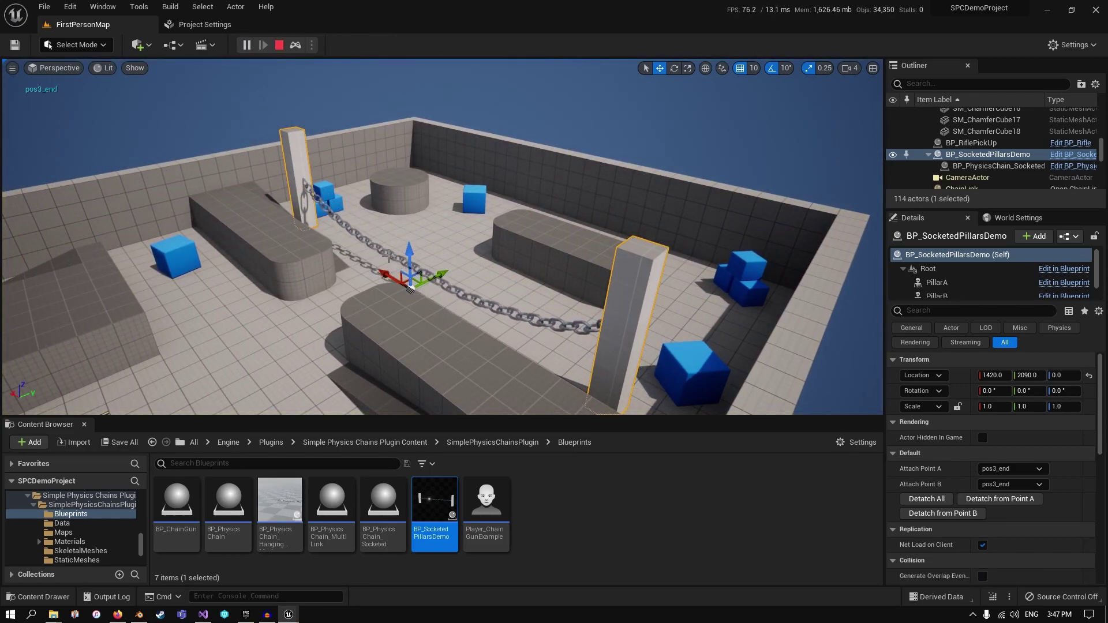
key(w)
right_drag(384, 265, 386, 268)
scroll(366, 241, down, 3)
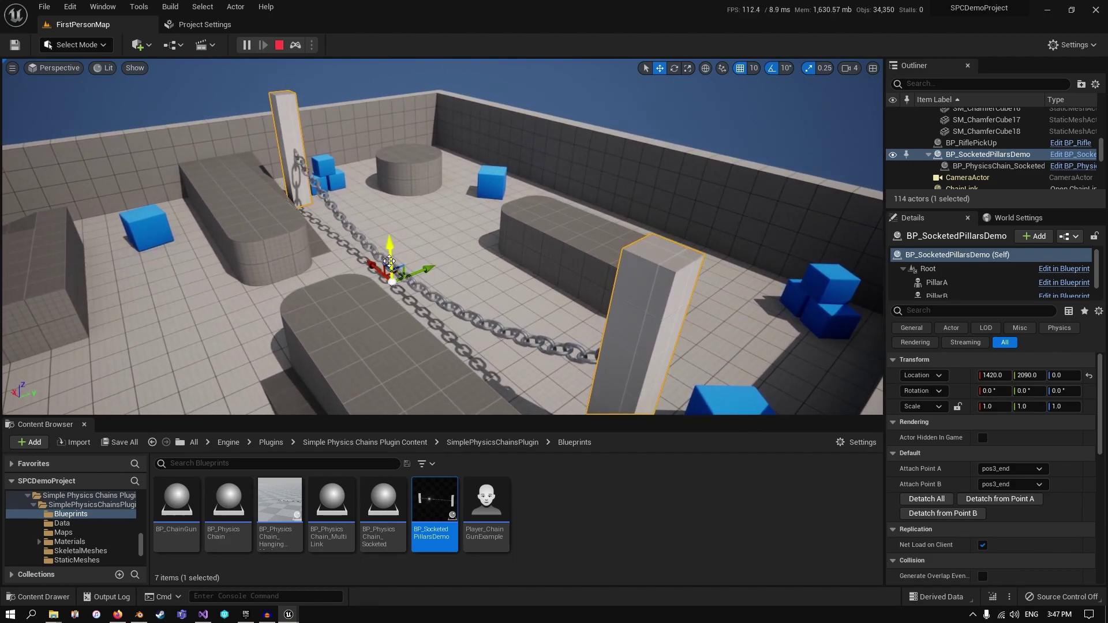
click(280, 45)
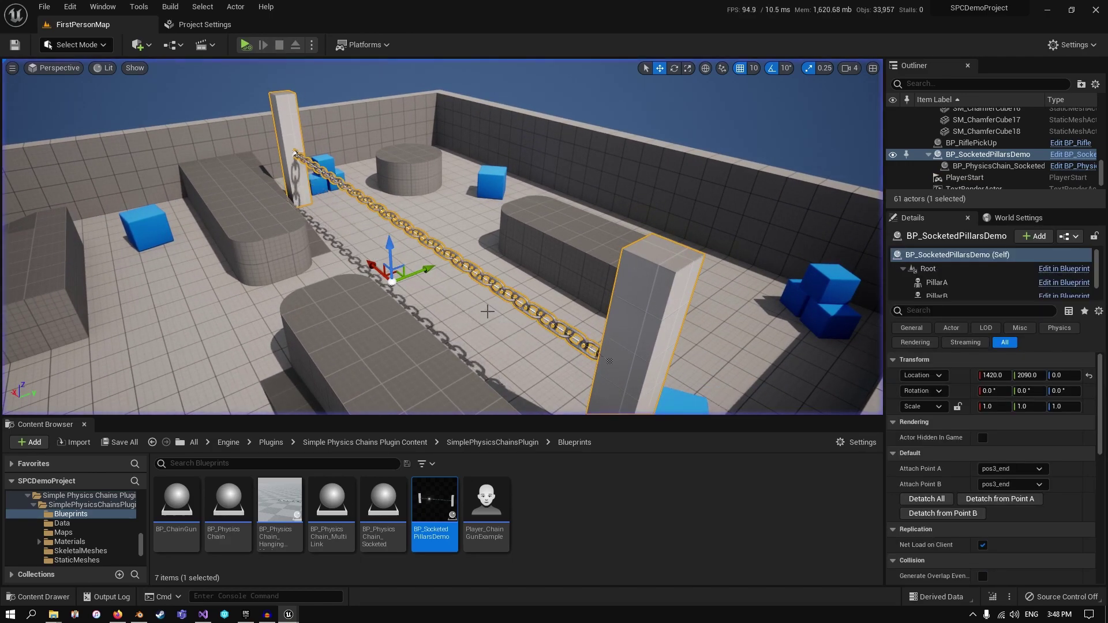
- Delete the socketed pillars demo from the level and return the Content Browser to the All root
right_drag(637, 324, 606, 319)
key(Delete)
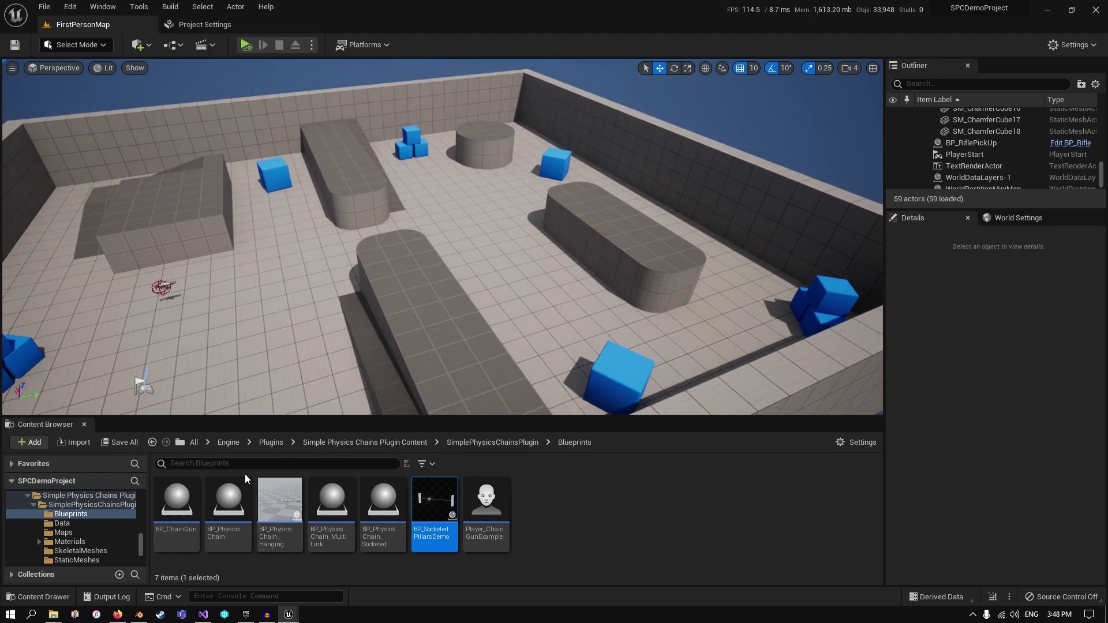
click(197, 442)
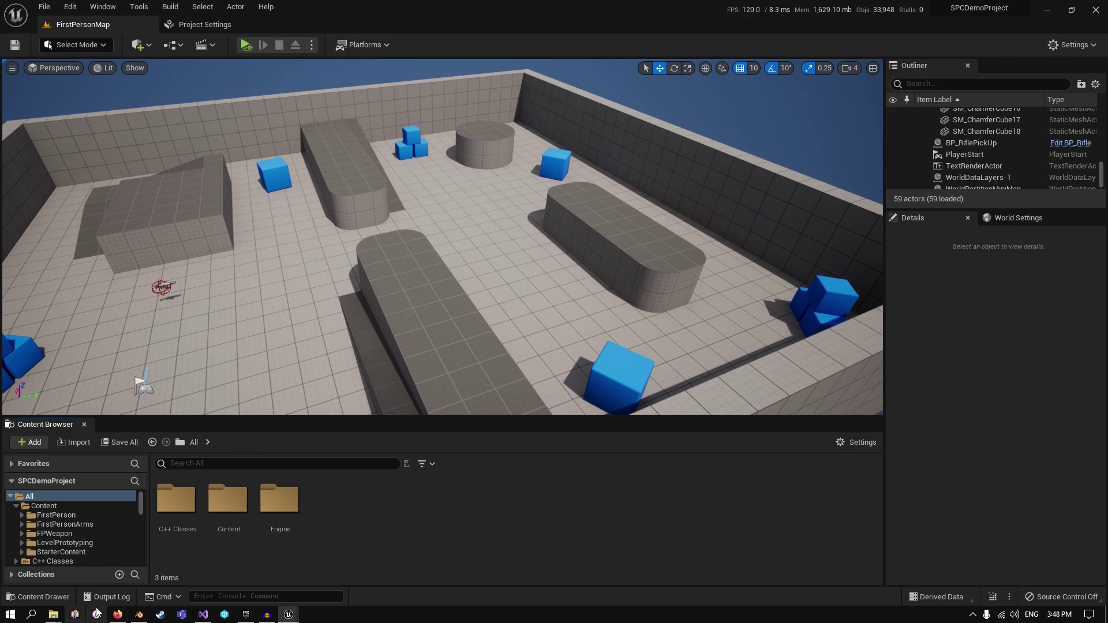
- Switch to Blender and examine the bones arranged along the SK_Pillar model
click(139, 614)
right_click(488, 366)
click(496, 368)
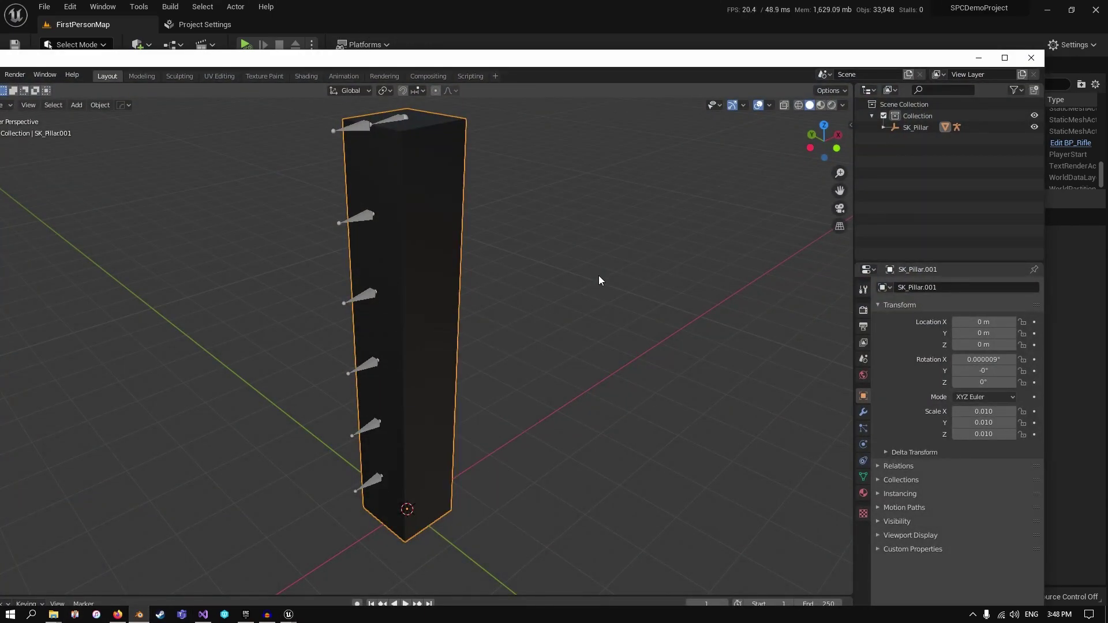
middle_drag(598, 275, 581, 297)
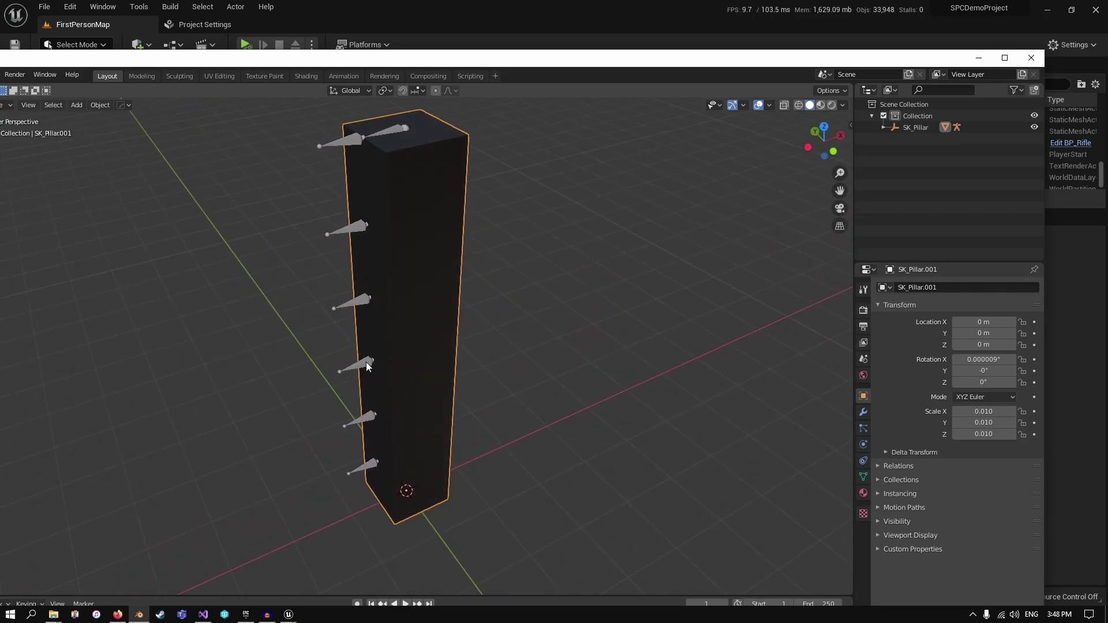
drag(392, 58, 435, 68)
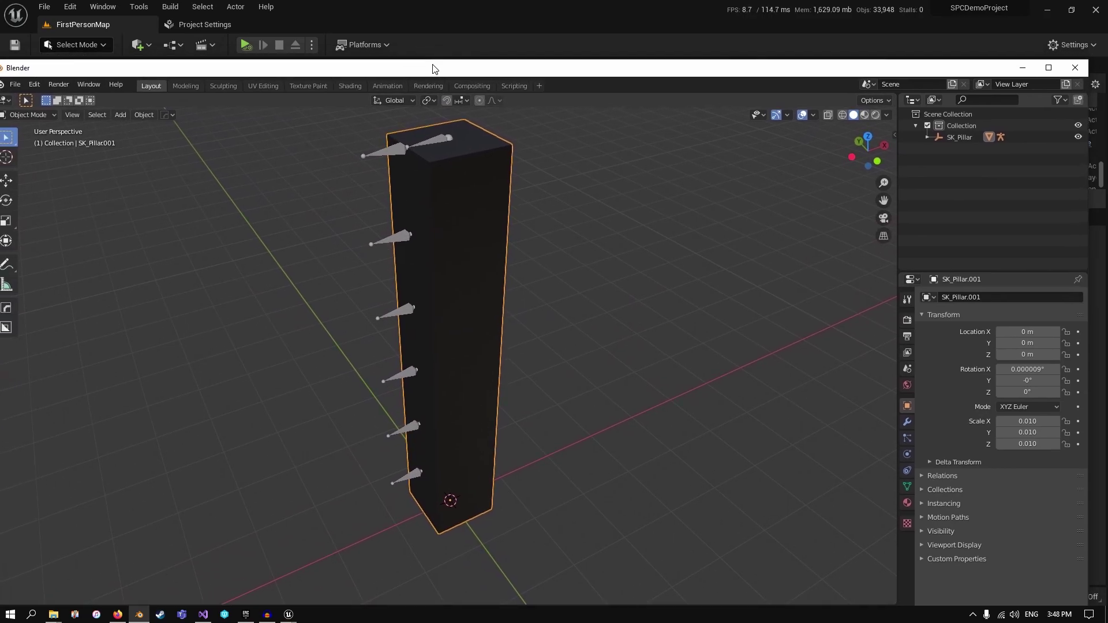
- Switch back to Unreal Editor and choose SK_PillarMesh from the Desktop for import into the project's Content folder
click(441, 22)
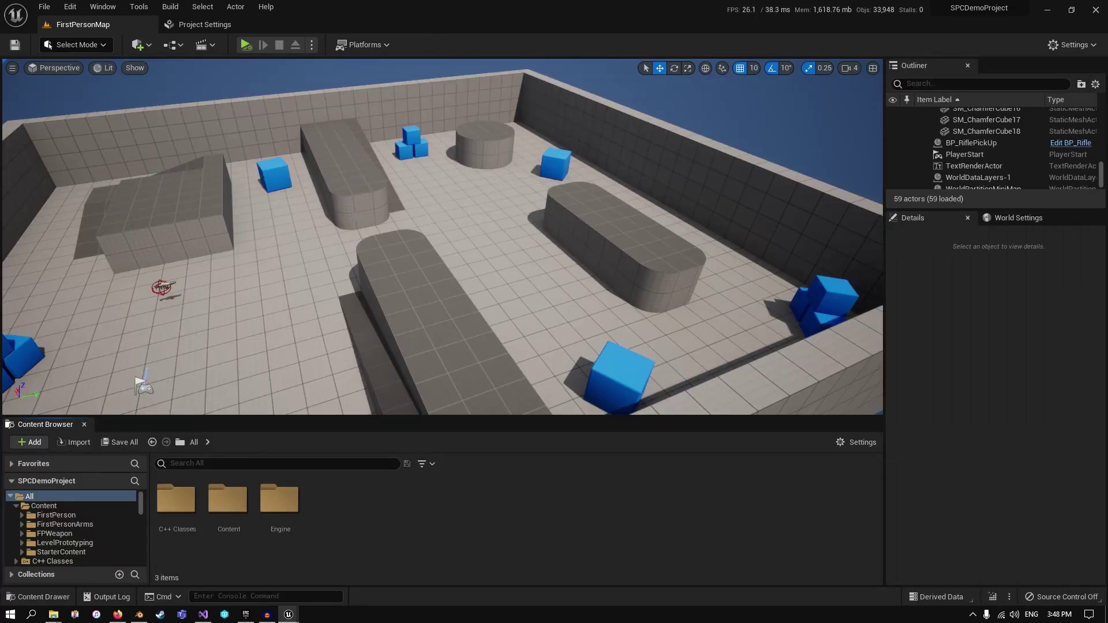
click(49, 506)
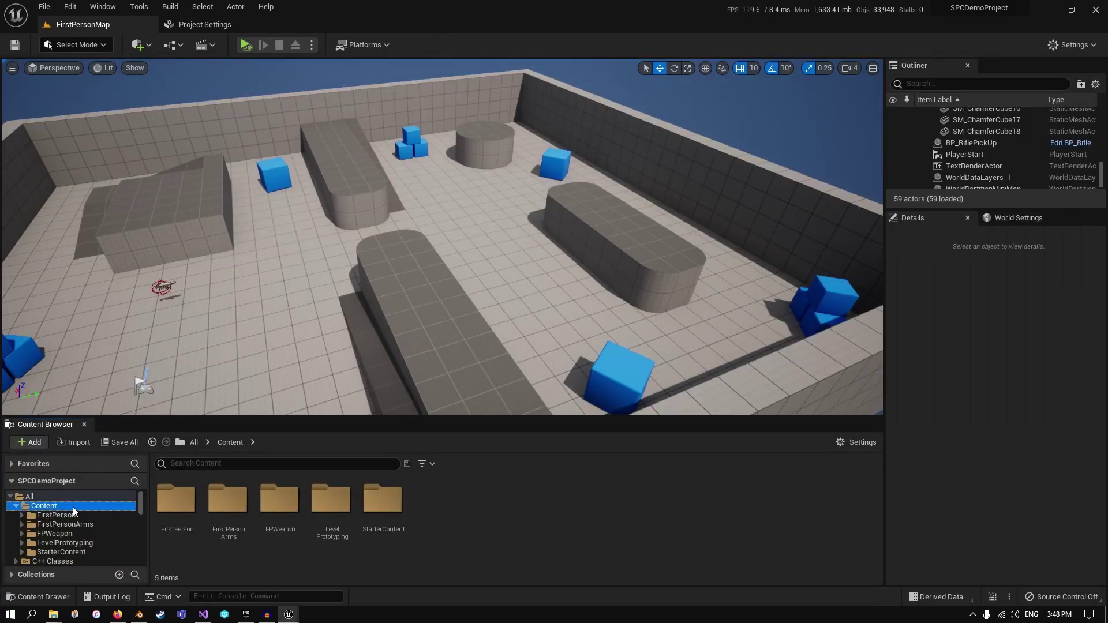
right_click(470, 522)
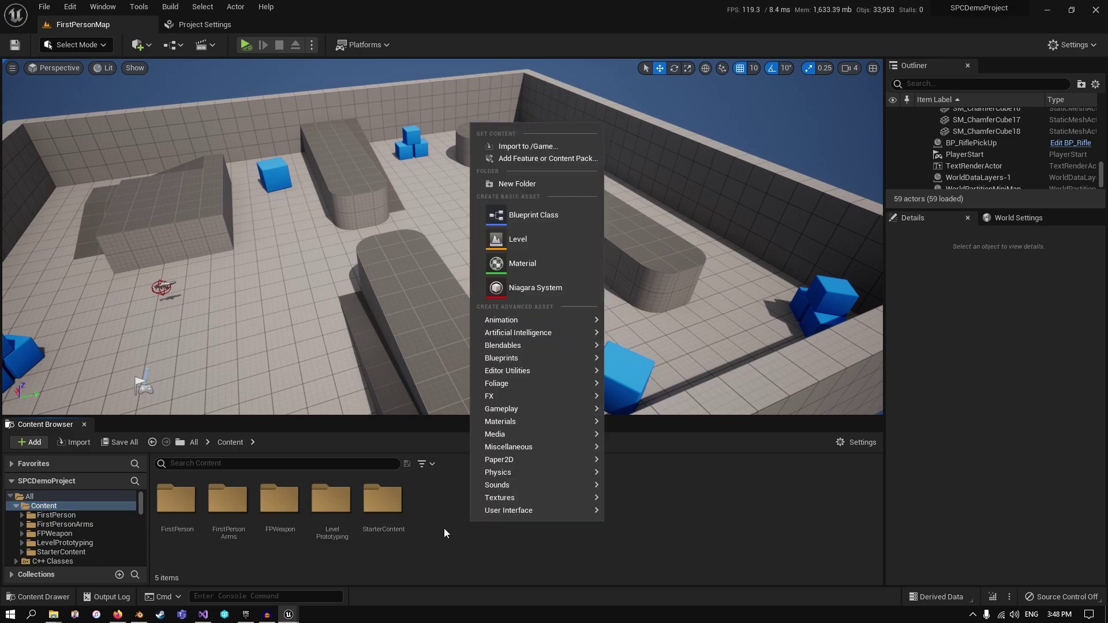
click(554, 148)
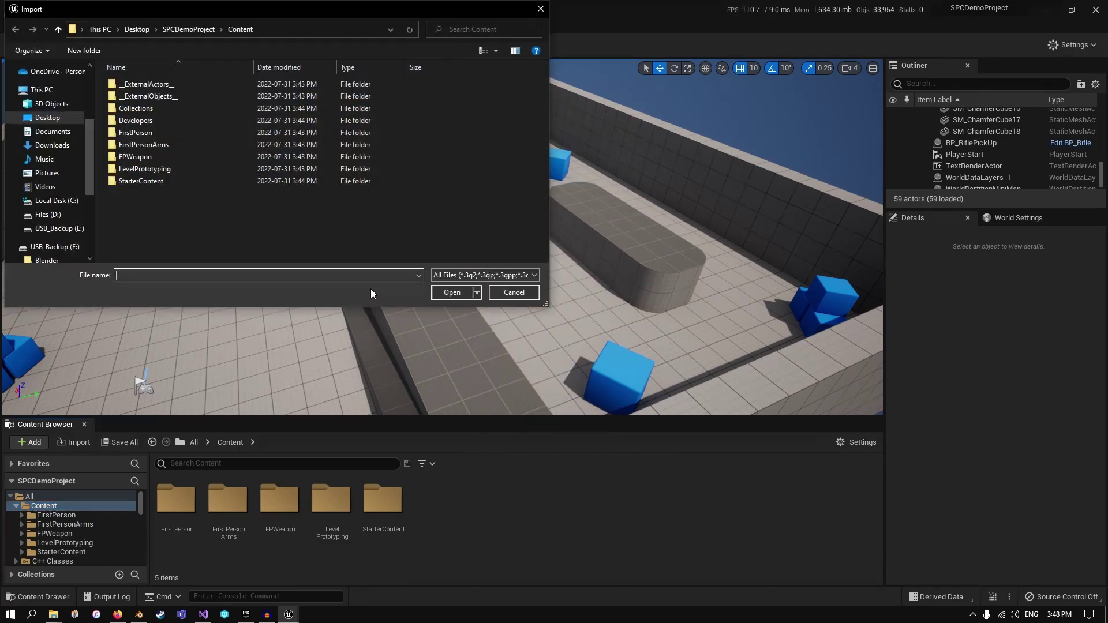
click(47, 117)
click(516, 97)
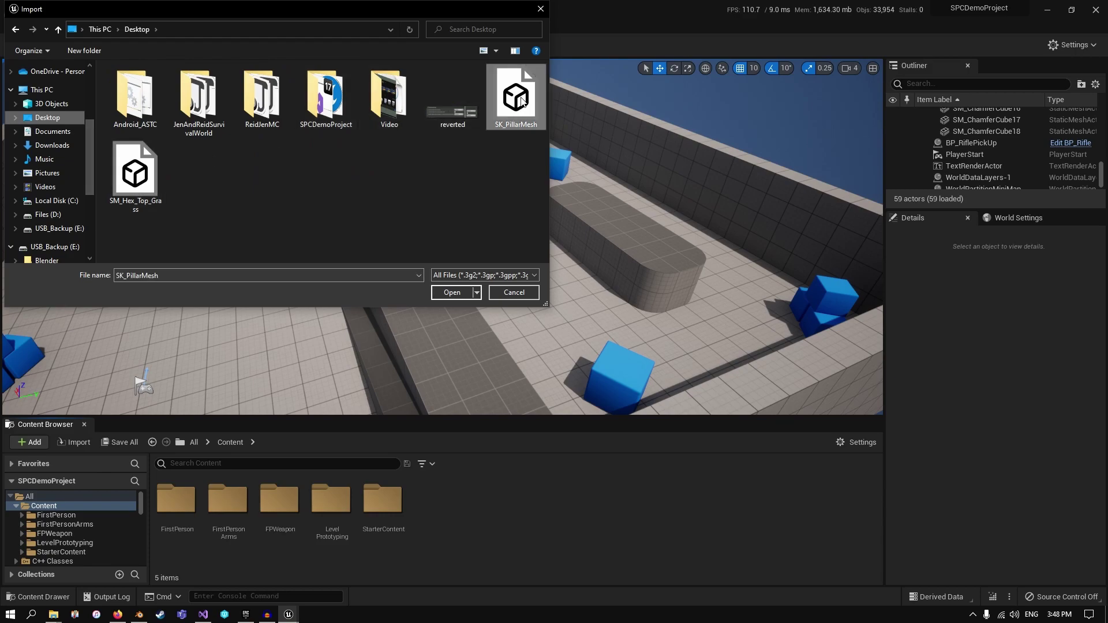
click(452, 292)
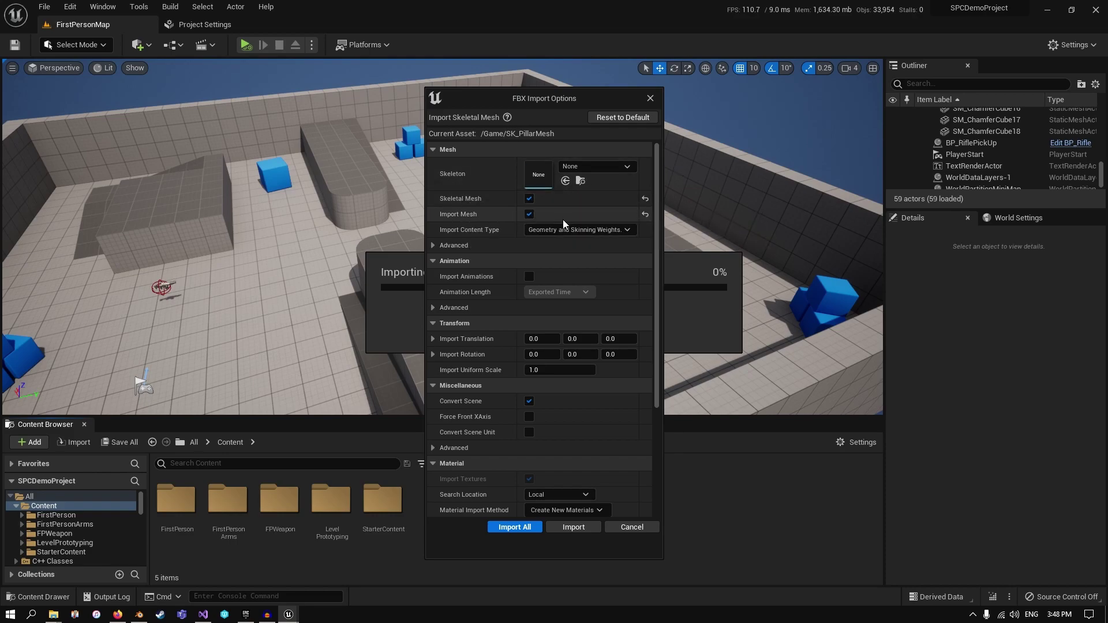
- Import the pillar skeletal mesh with the material import method set to Do Not Create Material, and save all imported assets
scroll(530, 449, down, 3)
click(563, 437)
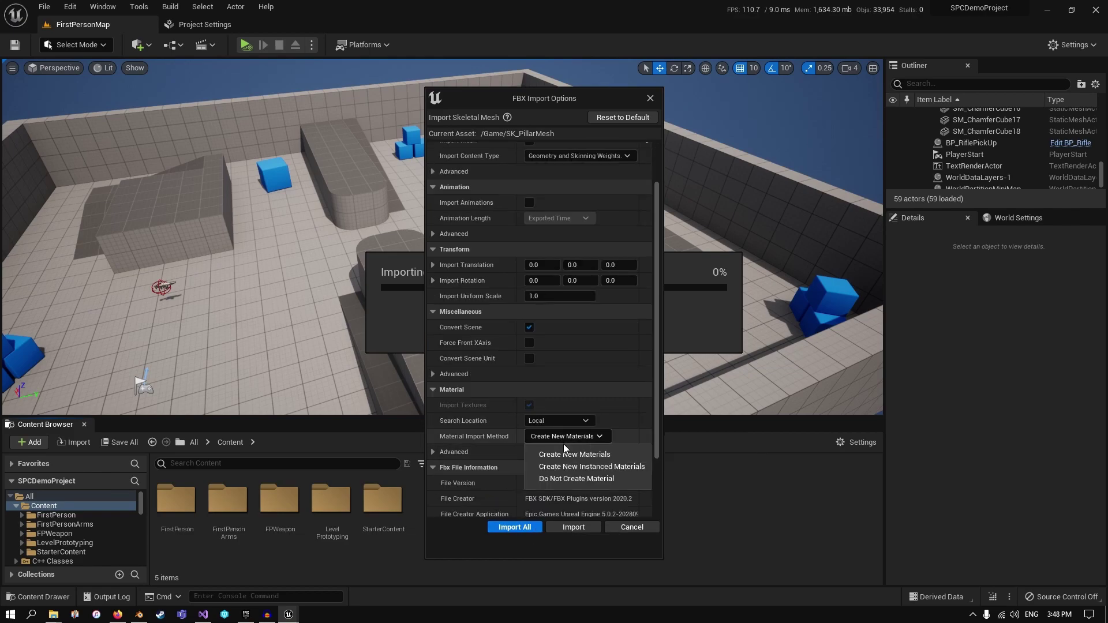
click(572, 479)
click(508, 528)
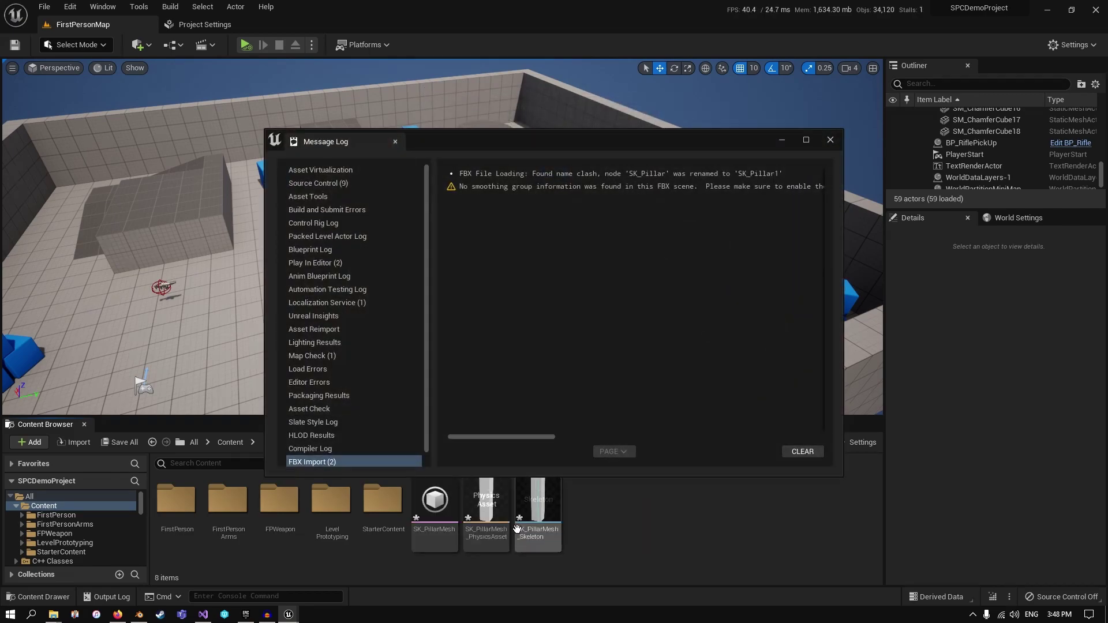
click(822, 144)
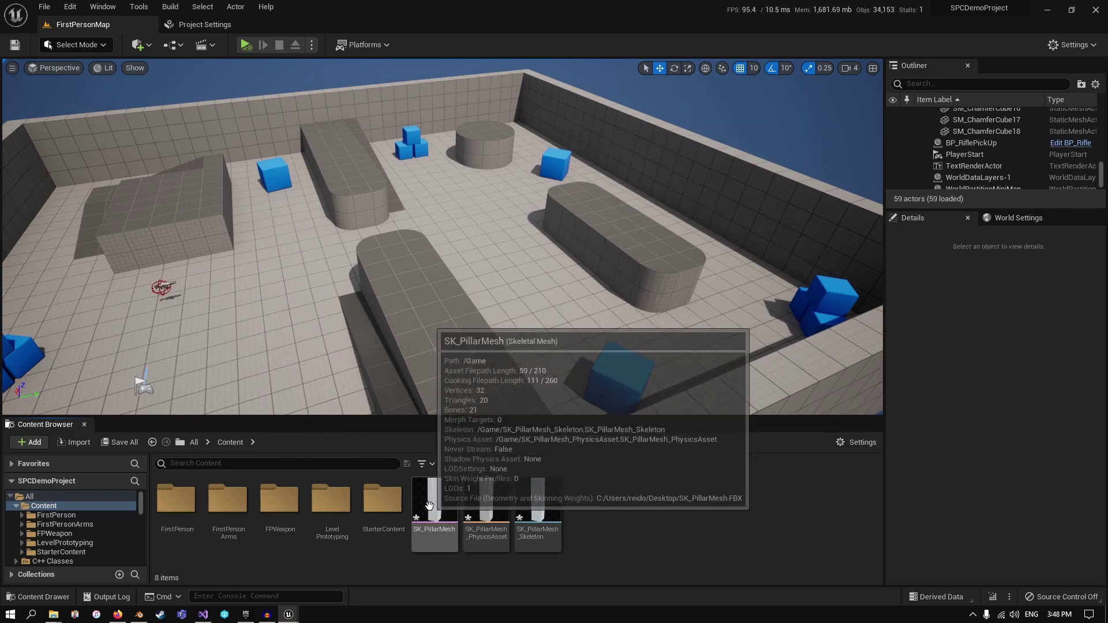
click(123, 443)
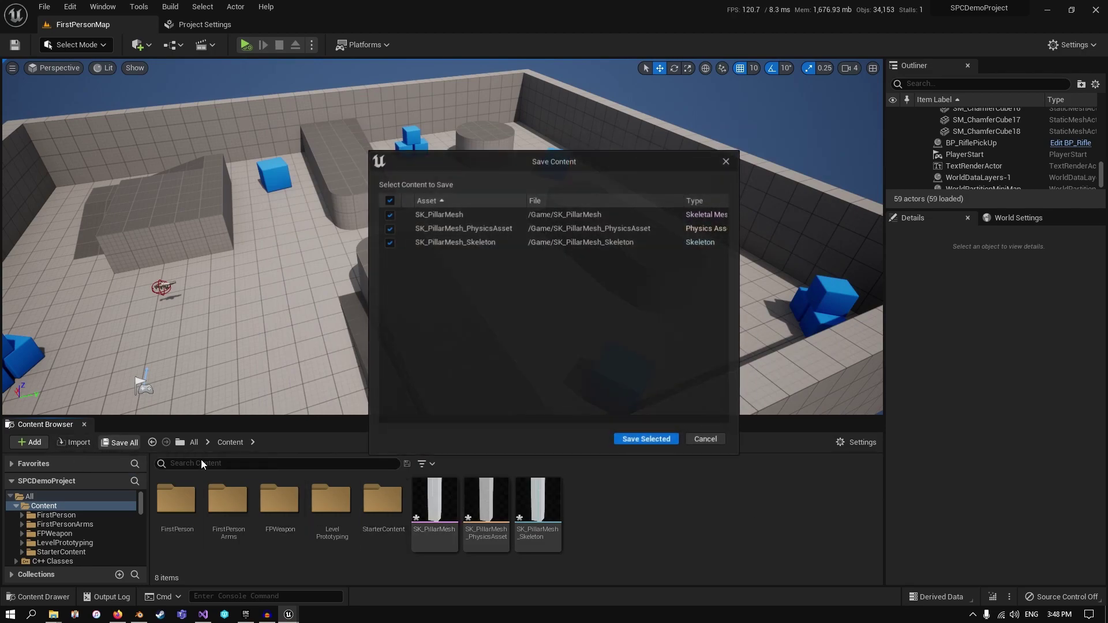
click(644, 440)
- Open SK_PillarMesh docked alongside the main editor tabs and switch to its skeleton
click(438, 505)
double_click(442, 508)
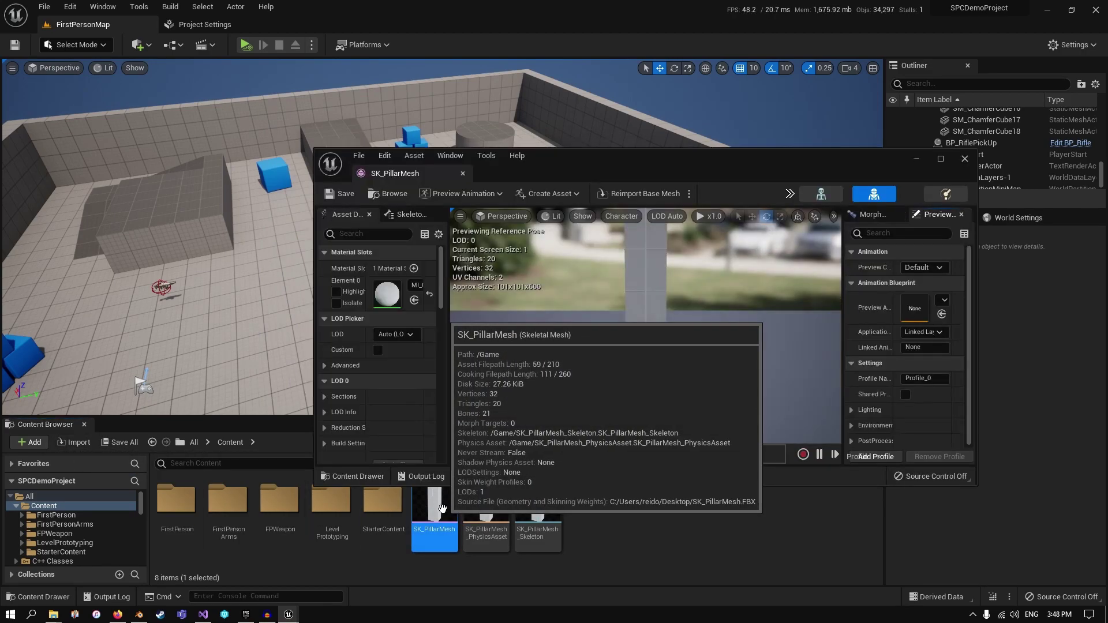
drag(404, 180, 363, 21)
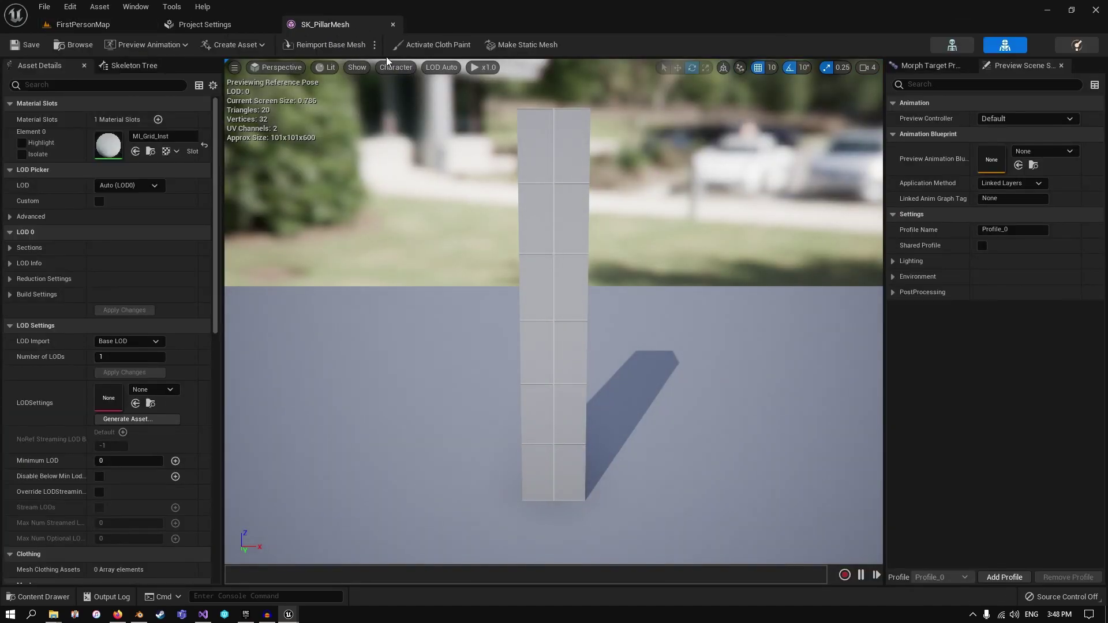
click(952, 45)
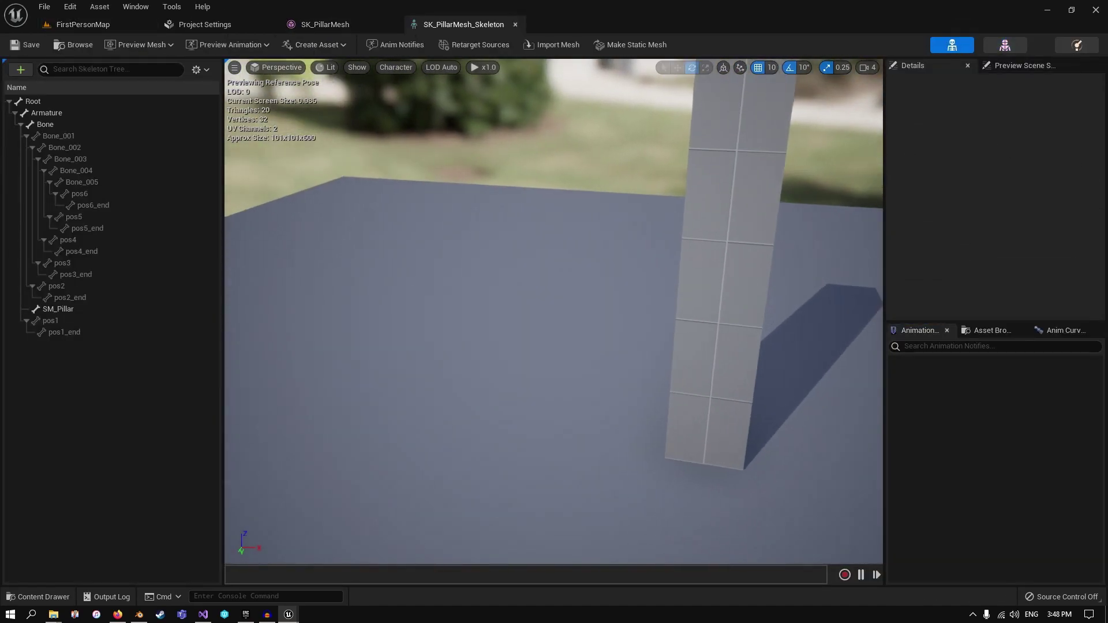
- Set bone drawing to All Hierarchy and inspect the bones along the pillar
click(395, 67)
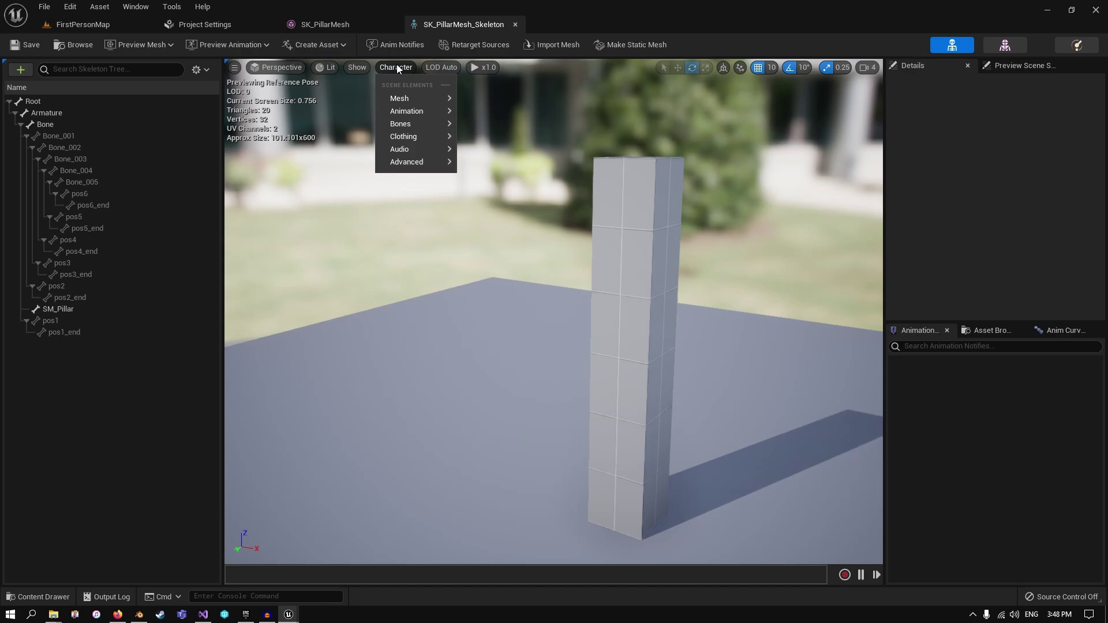
mouse_move(427, 114)
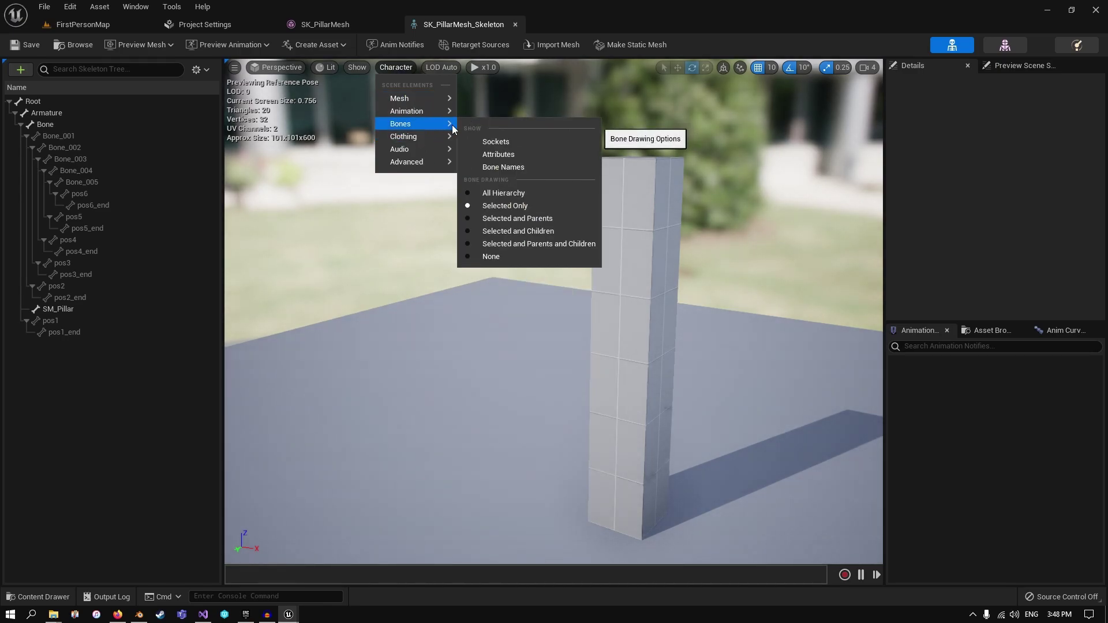
click(506, 192)
mouse_move(573, 393)
right_down()
mouse_move(641, 404)
mouse_move(574, 393)
right_up()
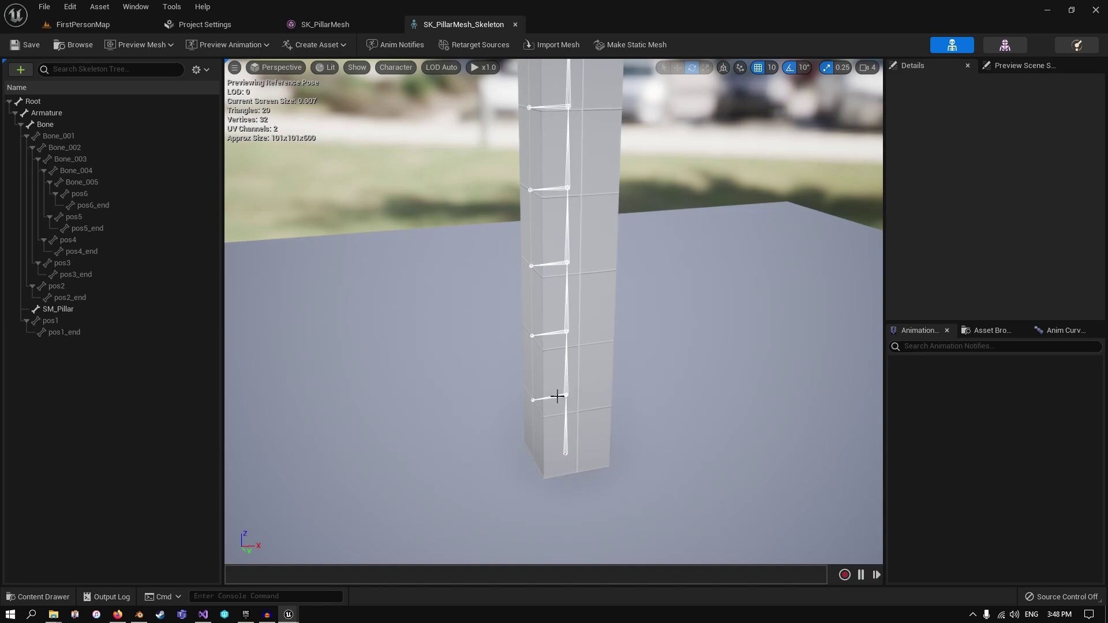
right_drag(572, 171, 562, 164)
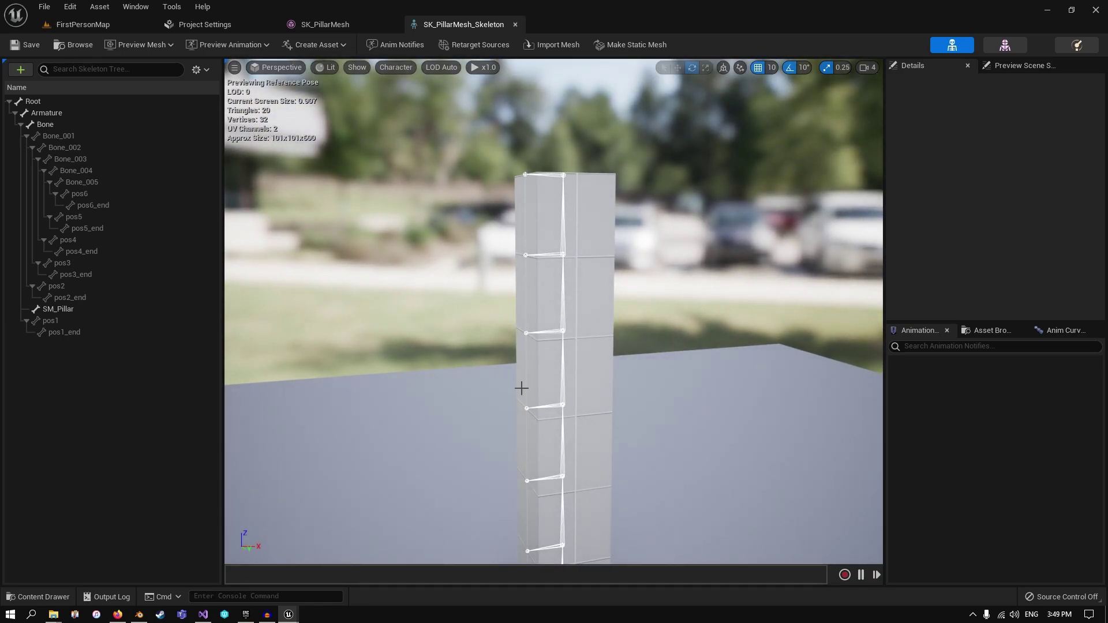
right_drag(526, 549, 526, 549)
right_drag(452, 333, 453, 334)
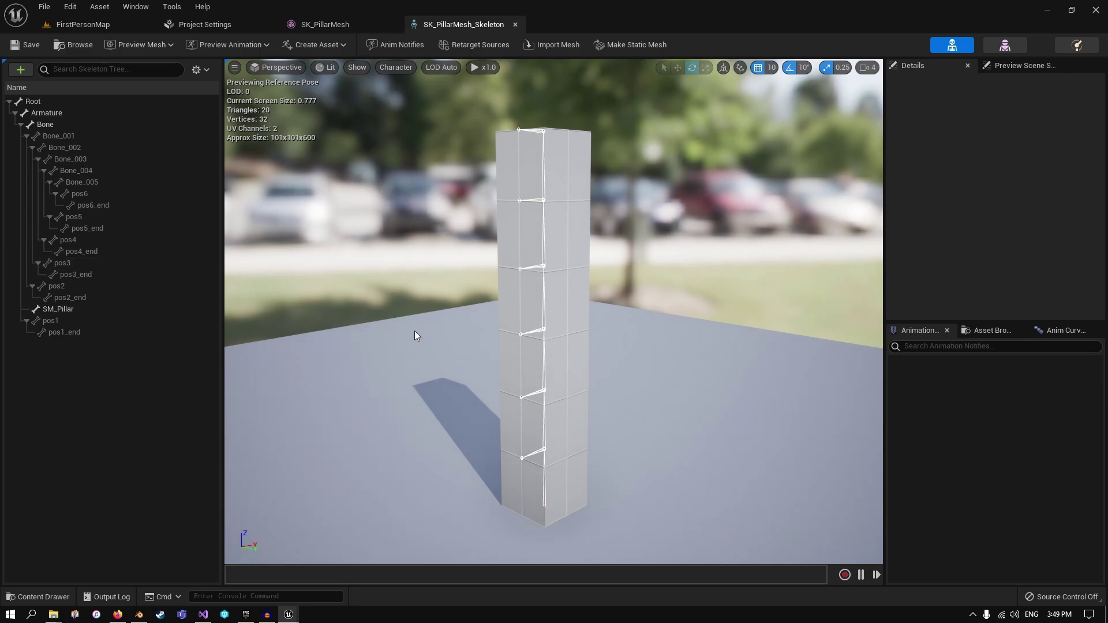
right_drag(555, 331, 554, 331)
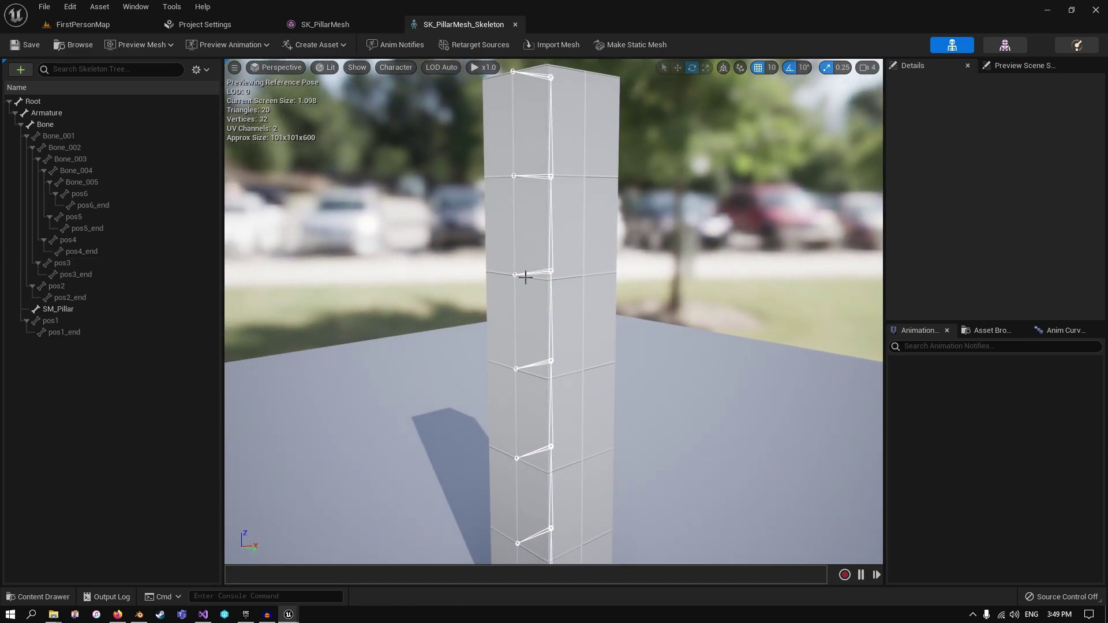
- Examine the pillar's attachment bones in the skeleton, from pos6_end down to pos1_end, including the lowest one's bone name
click(86, 182)
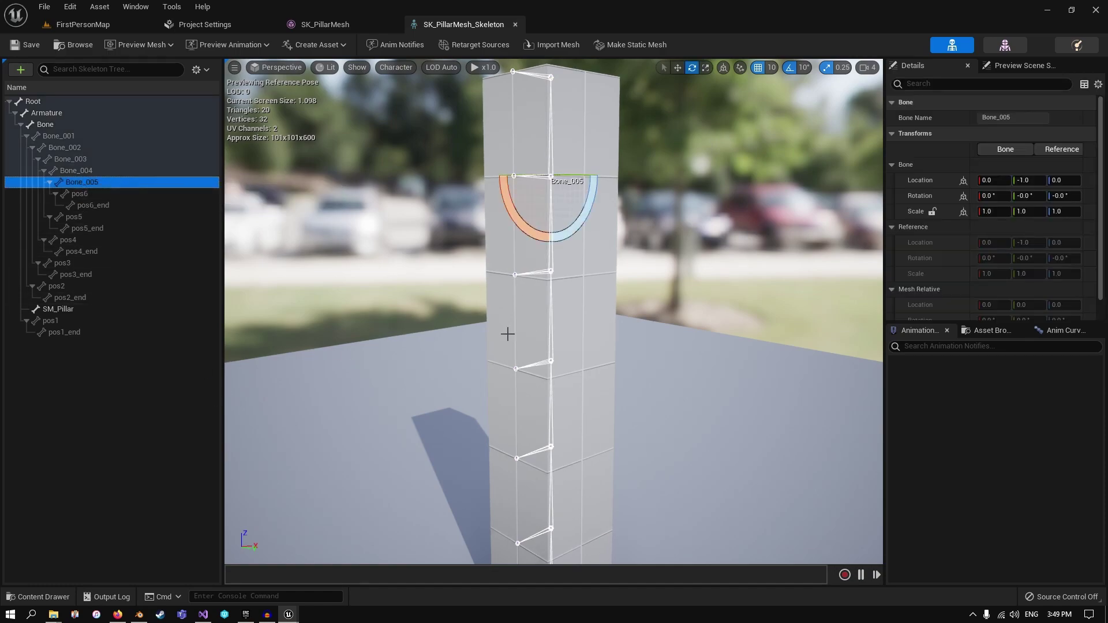
click(95, 241)
click(95, 250)
click(98, 230)
click(103, 206)
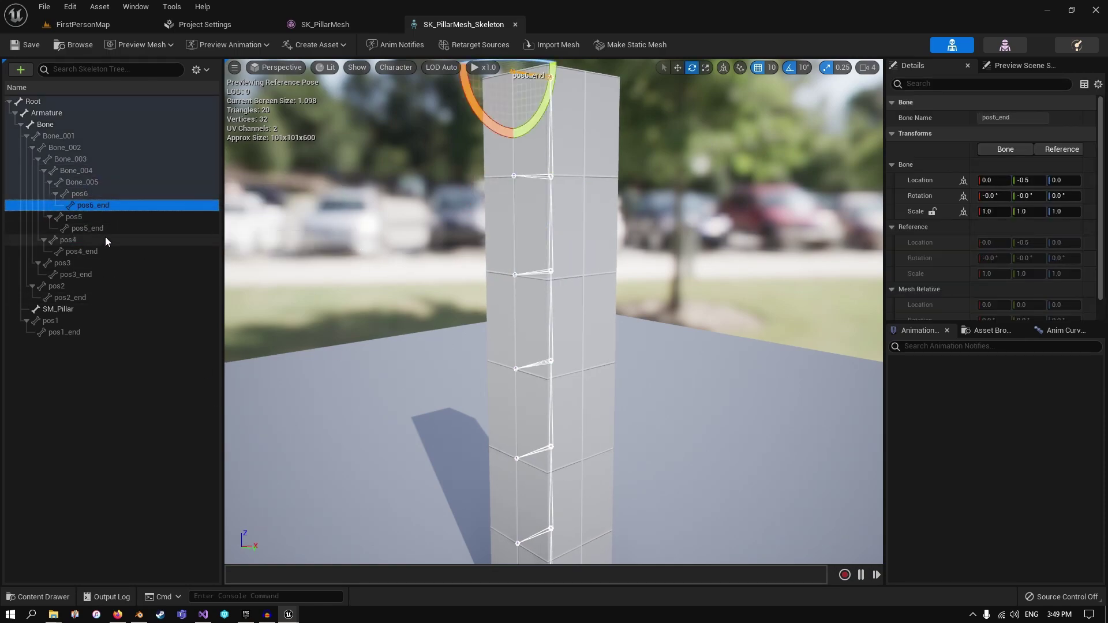
click(105, 231)
click(109, 253)
click(104, 275)
click(102, 299)
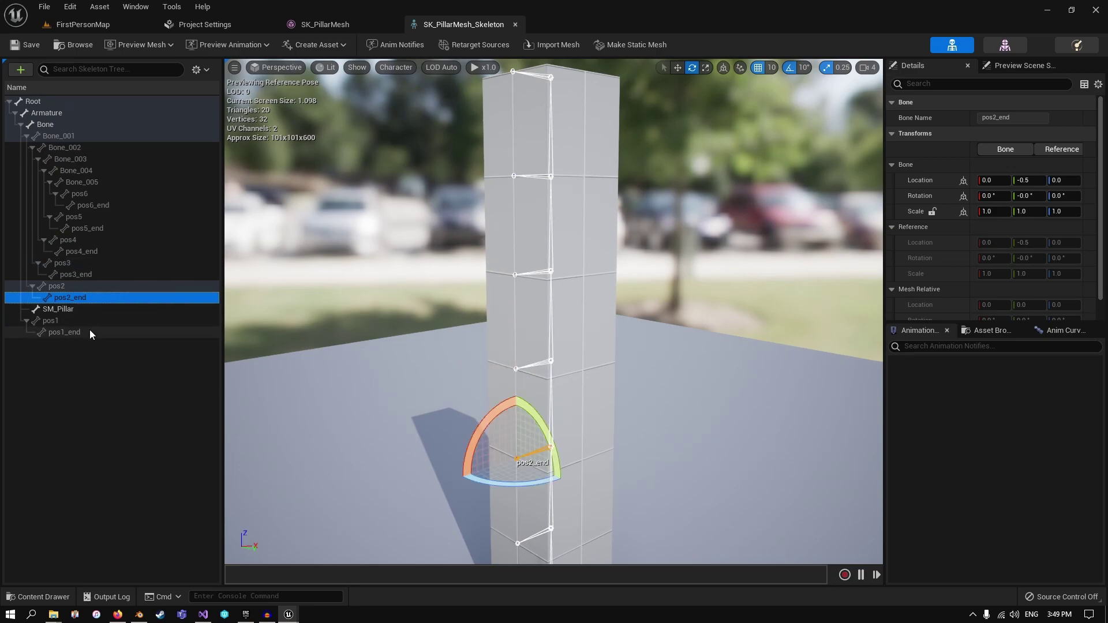
click(90, 332)
right_drag(485, 426, 485, 462)
scroll(485, 426, down, 3)
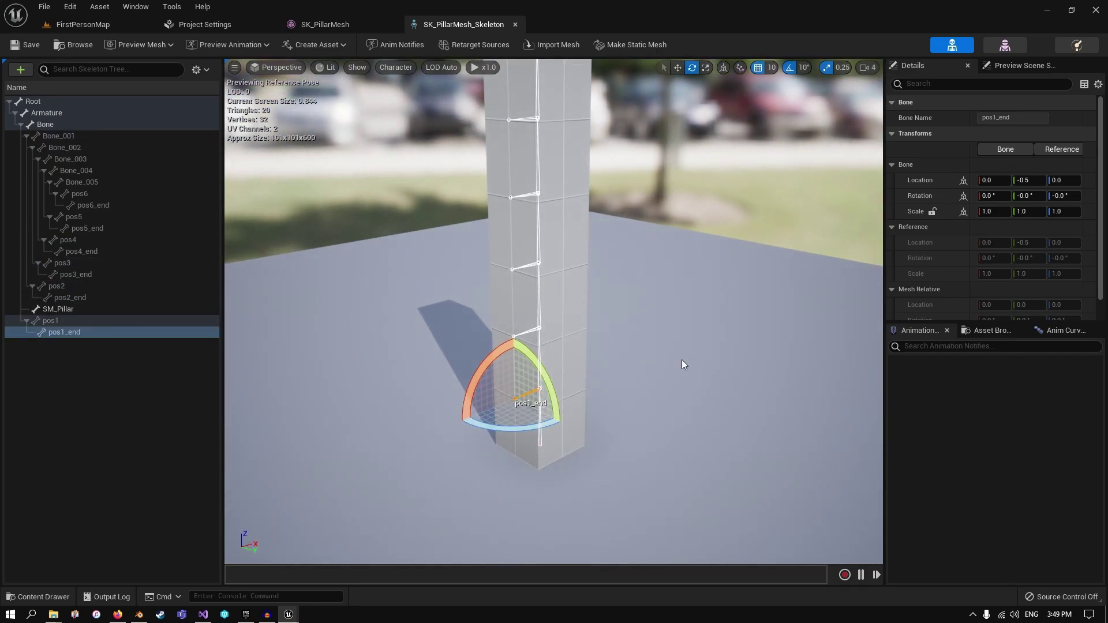
click(988, 119)
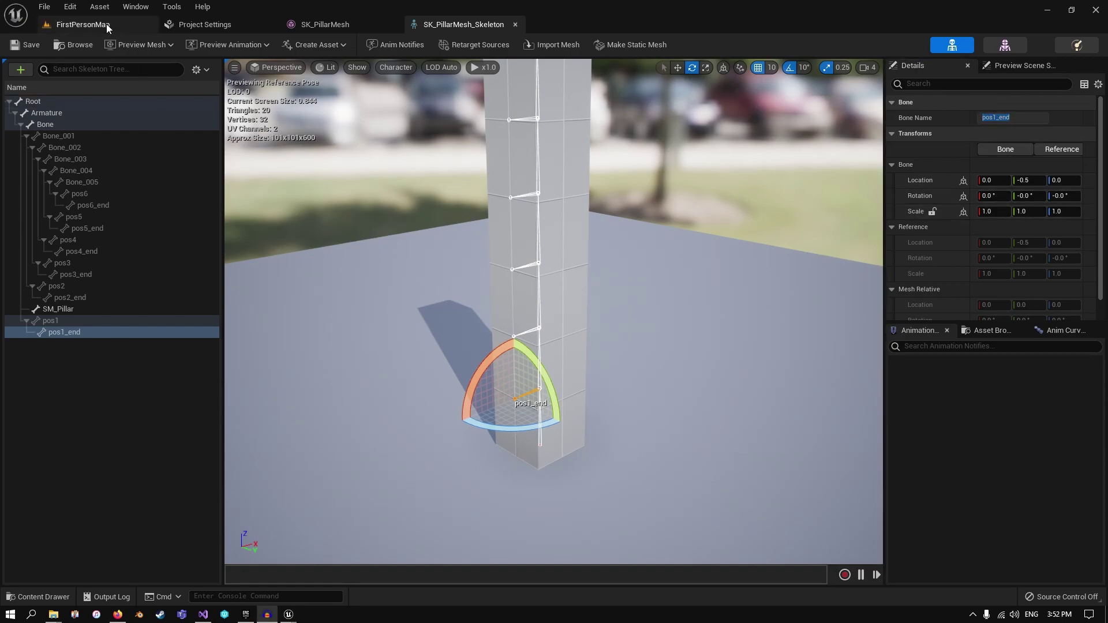
- Return to FirstPersonMap and create an Actor Blueprint named Test in the Content folder
click(106, 24)
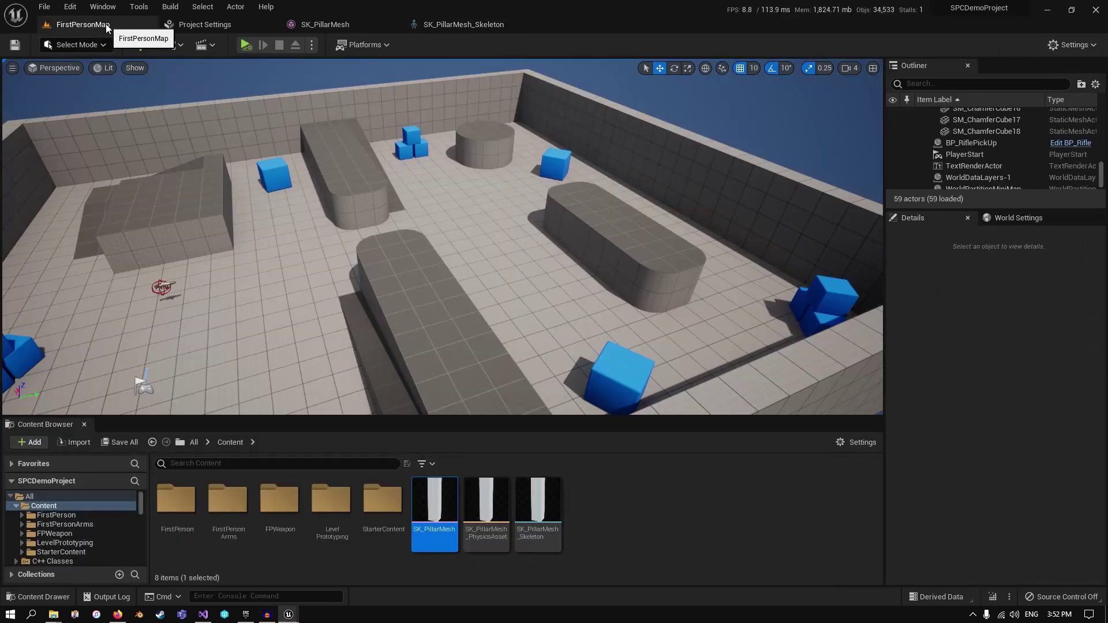
key(w)
right_drag(465, 279, 440, 291)
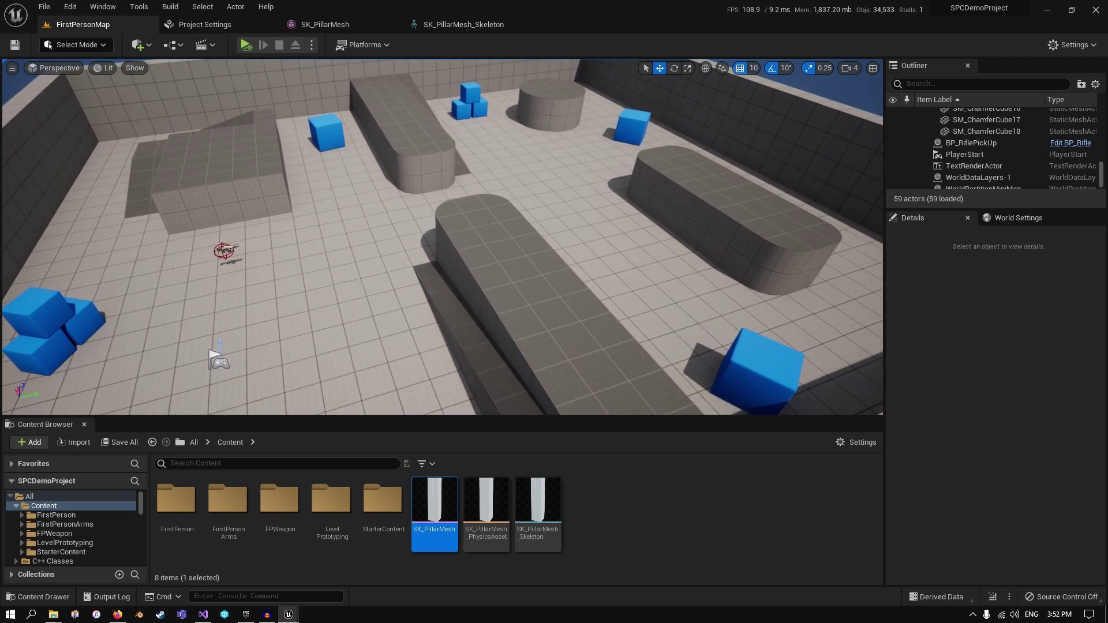
right_click(670, 529)
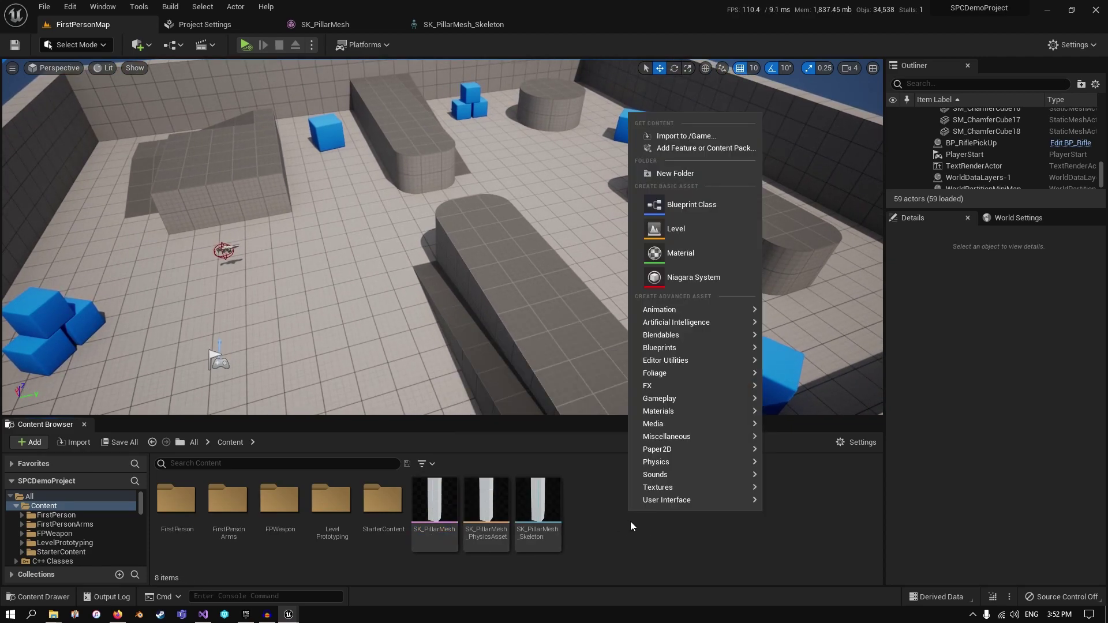
click(695, 207)
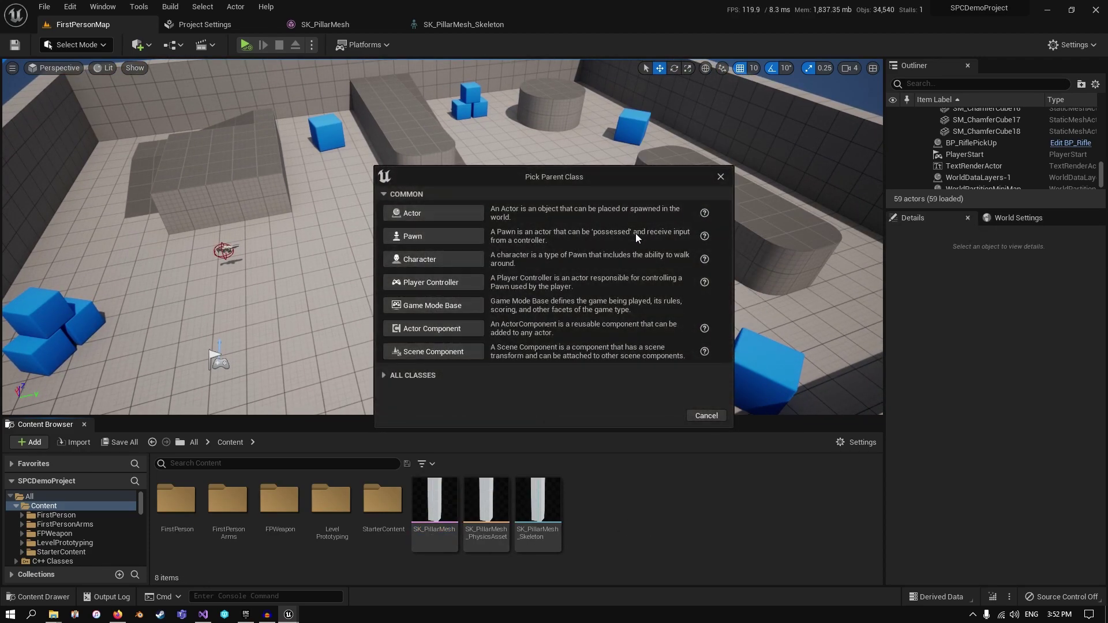
click(460, 214)
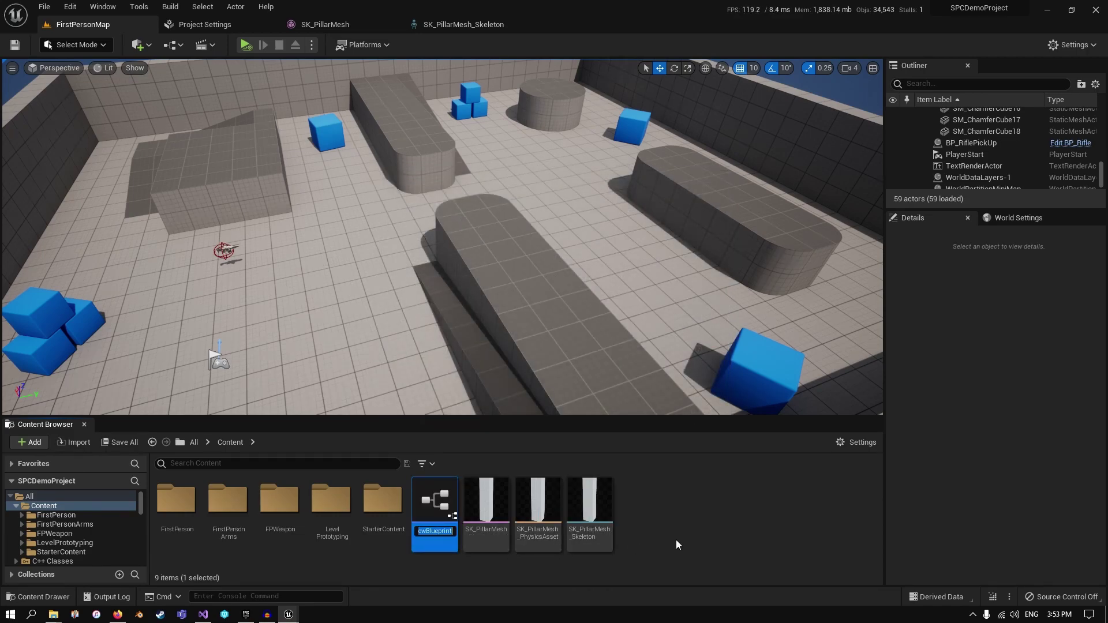
text(Test)
key(Return)
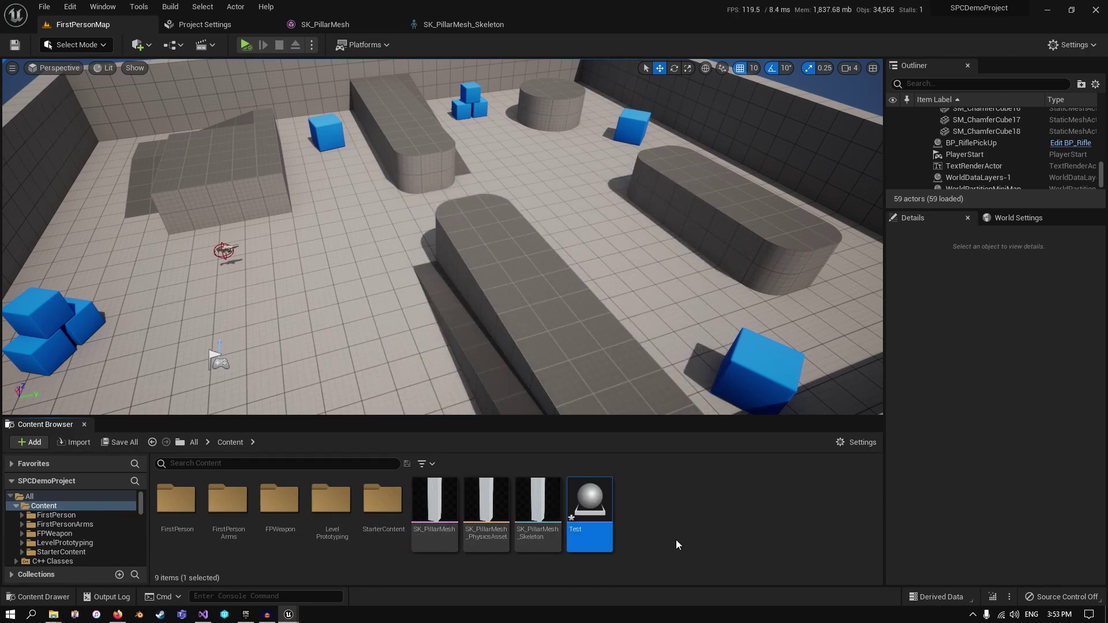
- Place the Test Blueprint on the level floor near the rifle pickup and open it for editing
drag(589, 508, 324, 251)
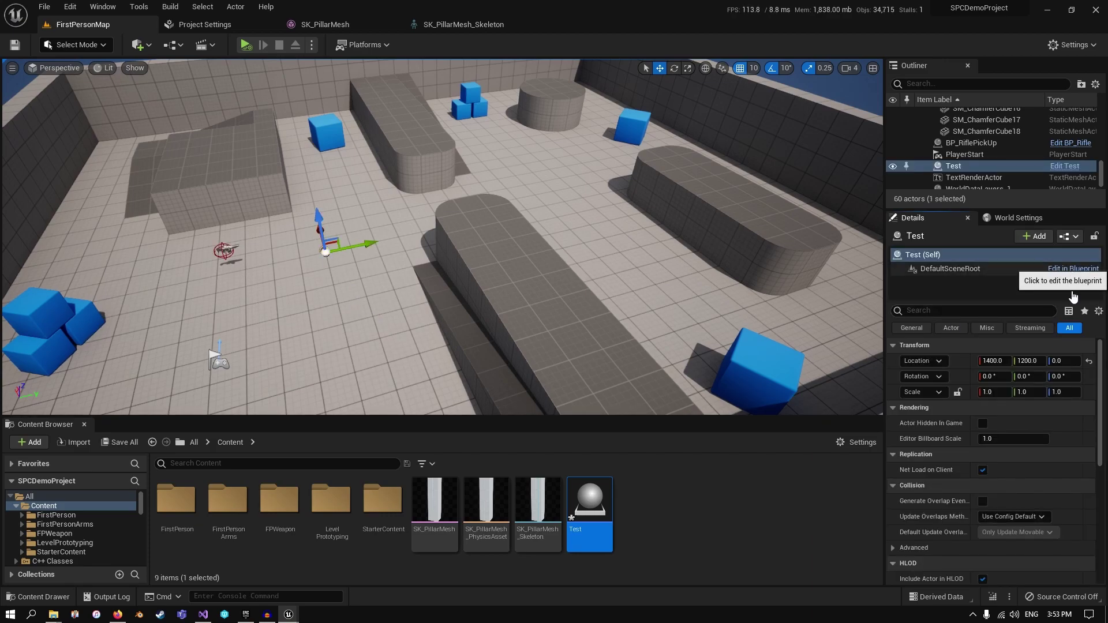
click(1072, 268)
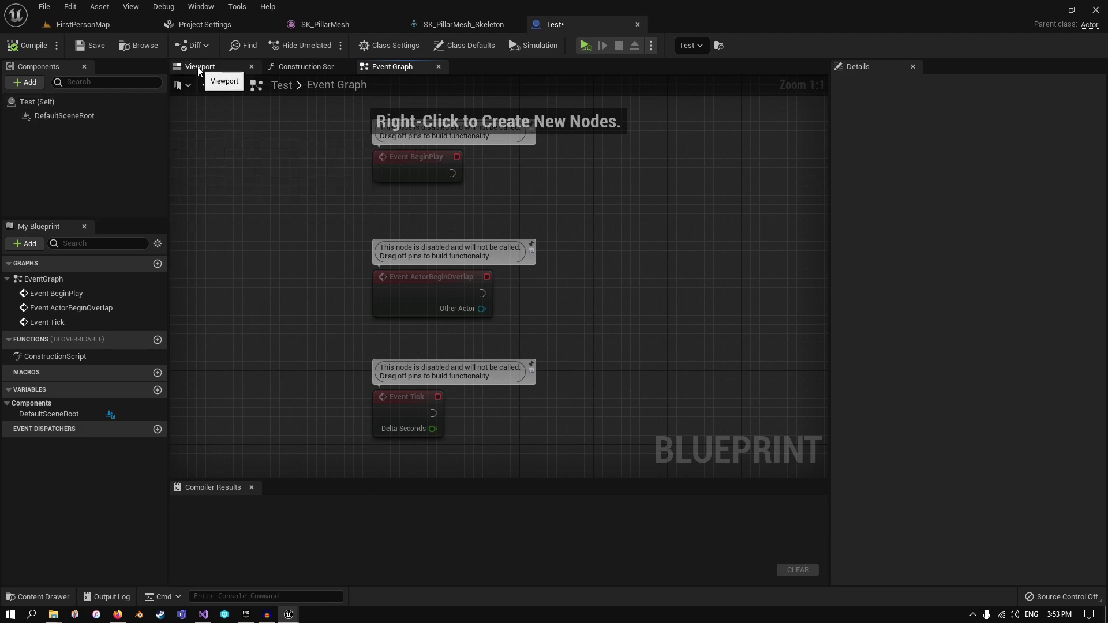
right_drag(510, 191, 505, 203)
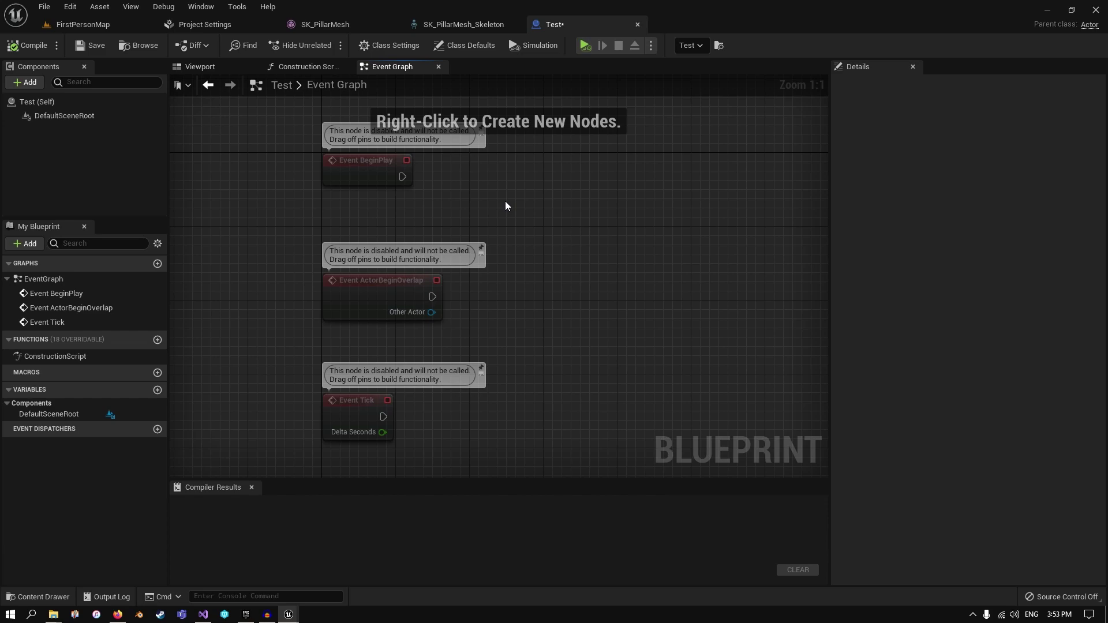
- Add a Skeletal Mesh component to the Test Blueprint and name it Pillar1
click(30, 82)
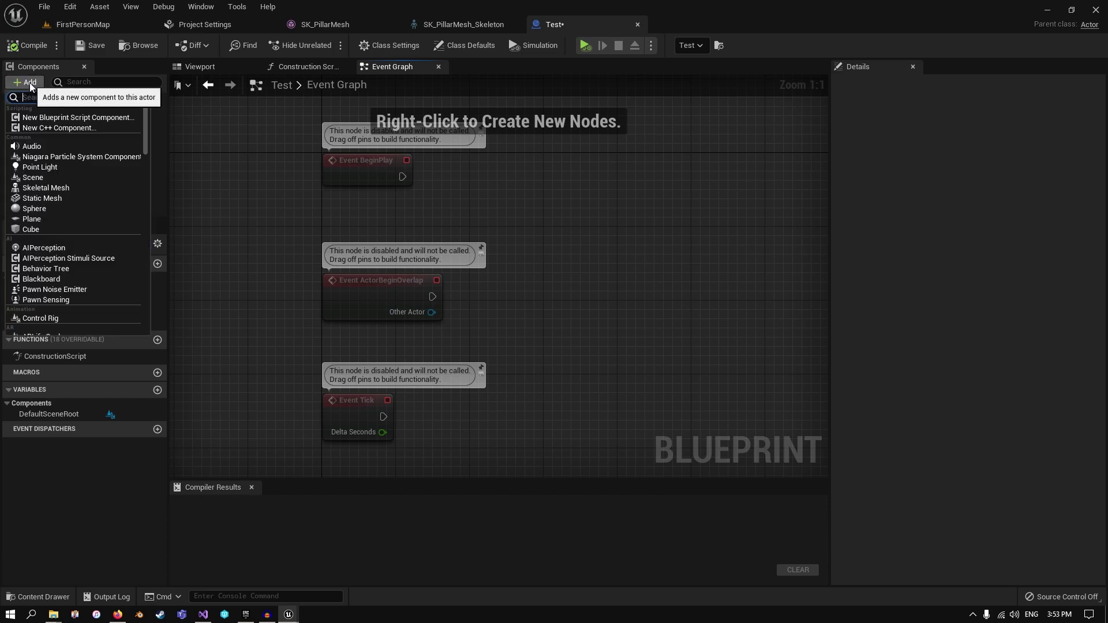
text(skel)
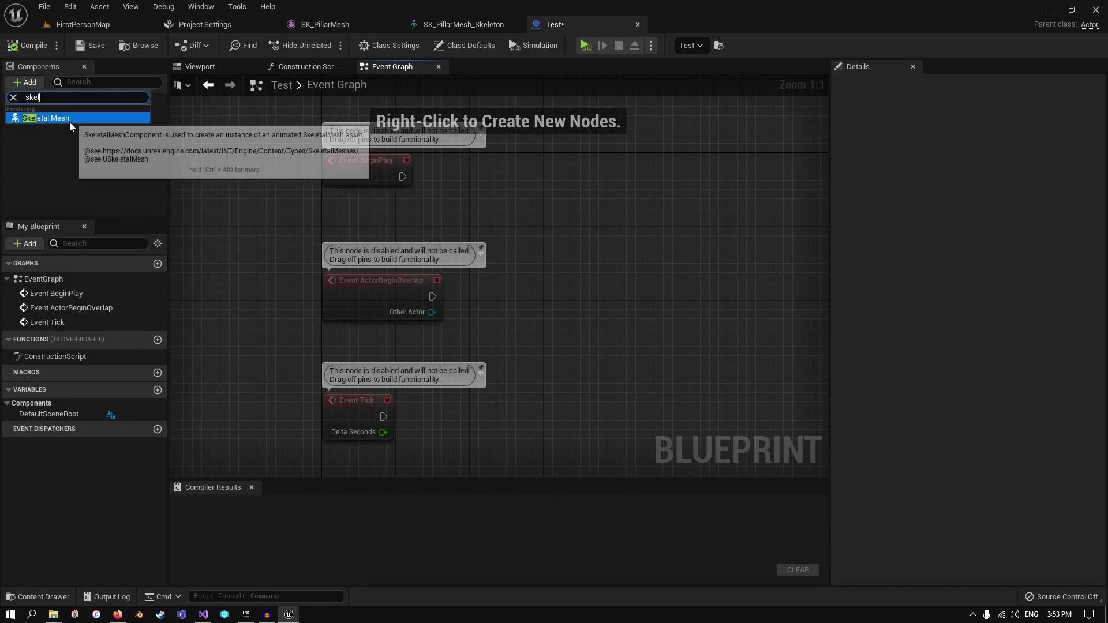
click(69, 118)
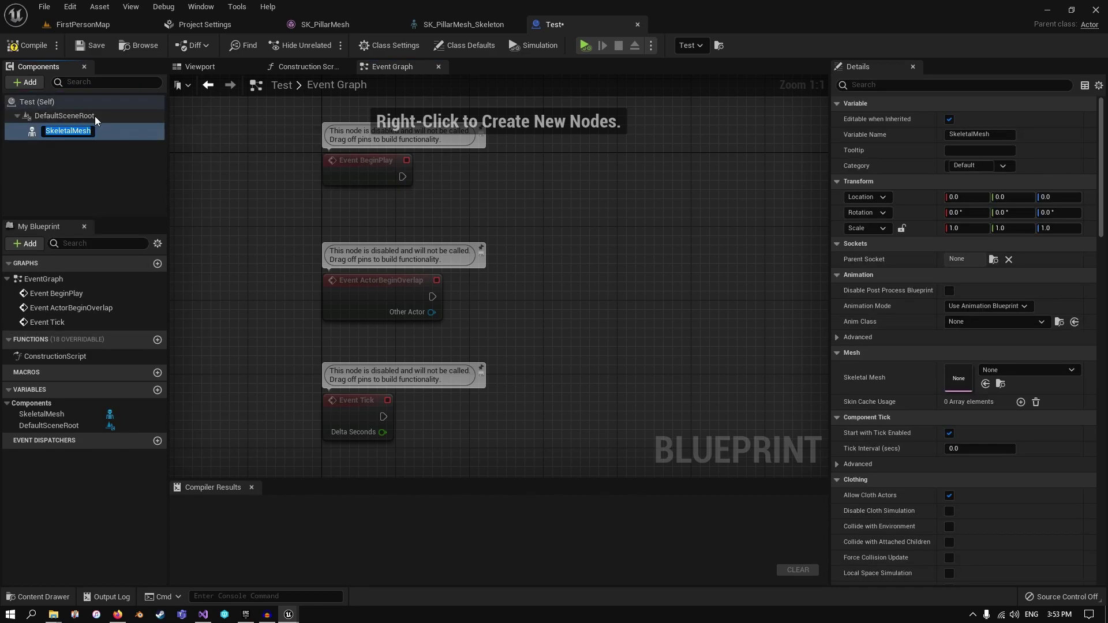
text(Pilla)
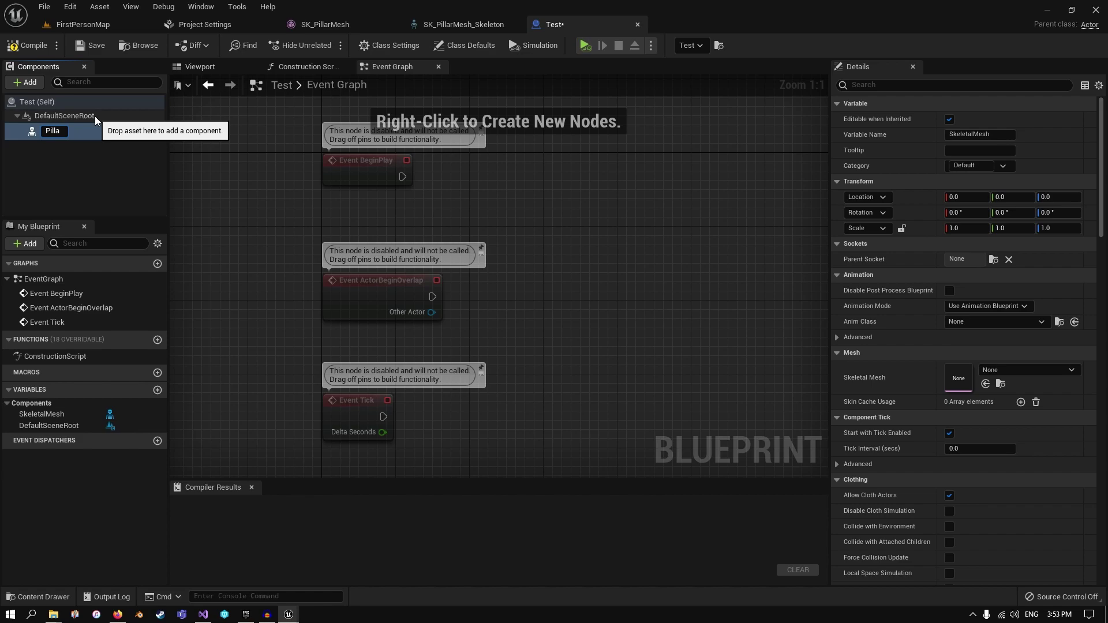
text(r1)
key(Return)
- Add a second Skeletal Mesh component named Pillar2 and attach it directly to DefaultSceneRoot instead of Pillar1
click(40, 82)
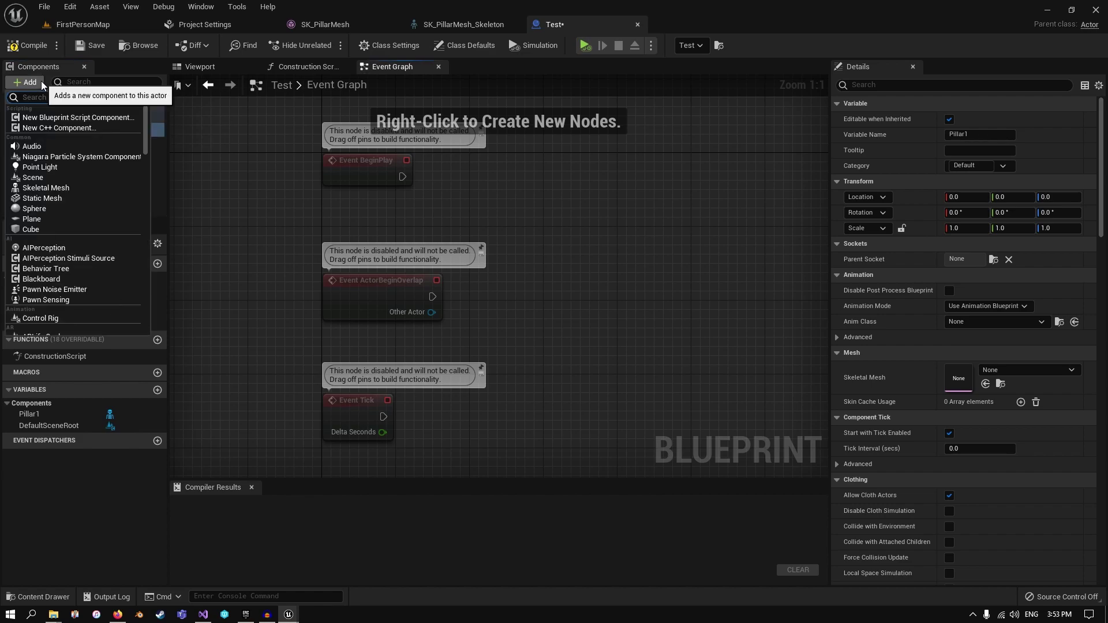
text(skele)
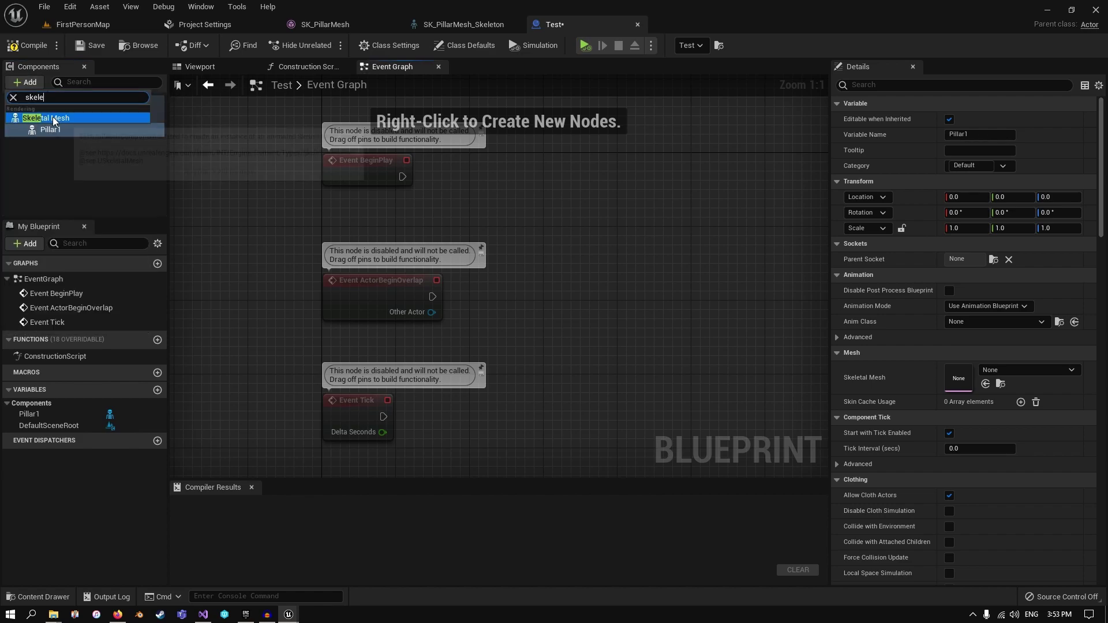
click(53, 119)
text(Pillar)
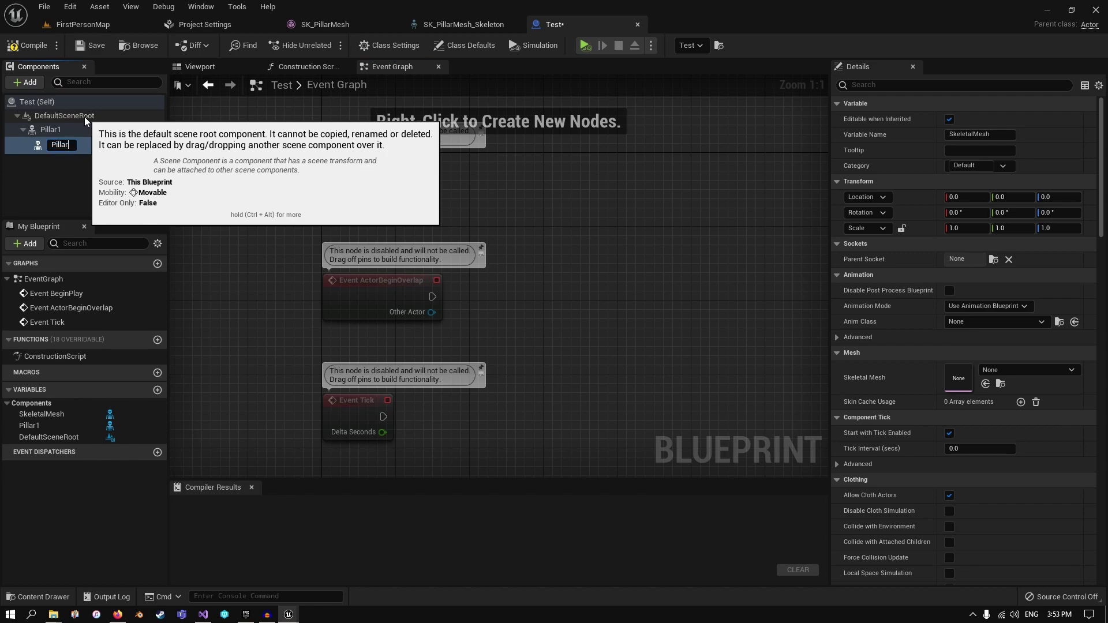
text(2)
key(Return)
drag(62, 145, 61, 119)
click(79, 142)
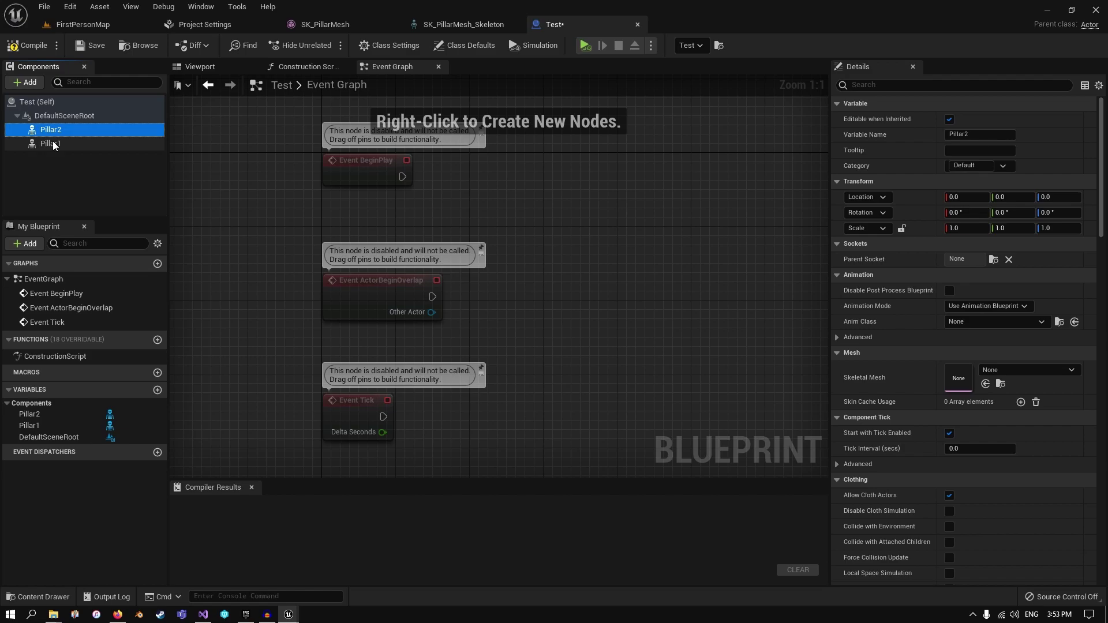
- Assign the SK_Pillar skeletal mesh to both Pillar1 and Pillar2, compile the Blueprint and clear the compiler results
click(53, 145)
click(193, 70)
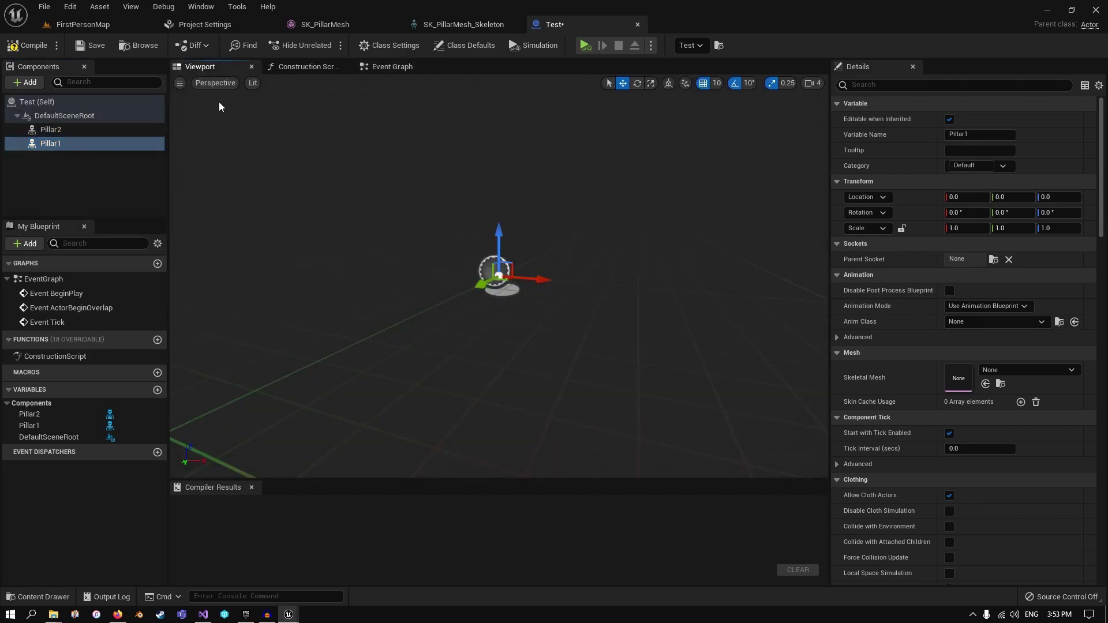
ctrl+click(86, 130)
click(1021, 261)
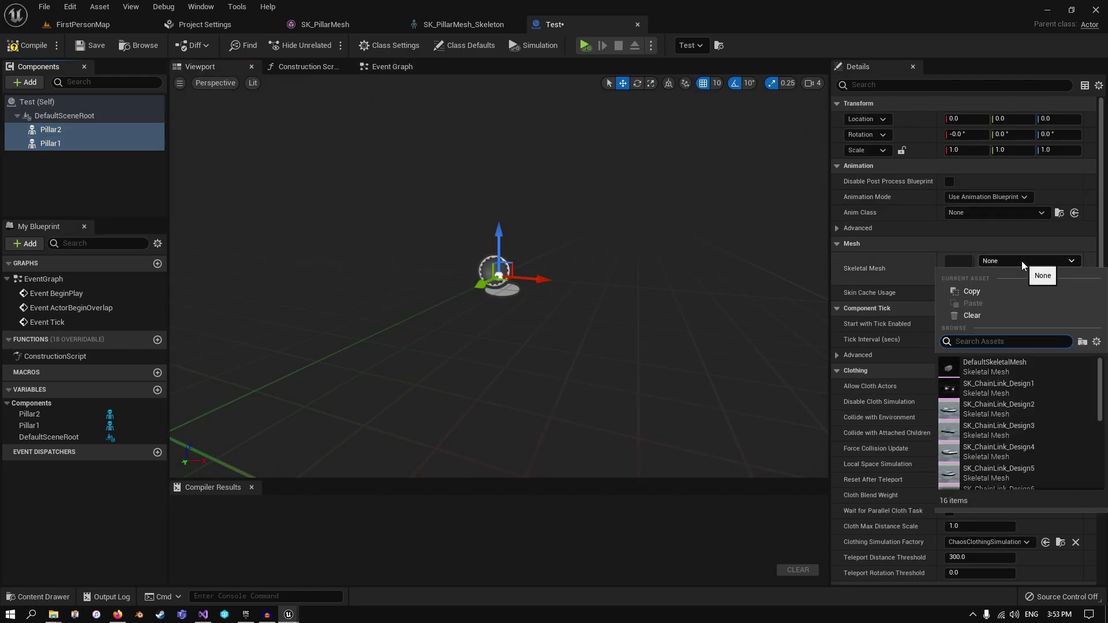
text(pill)
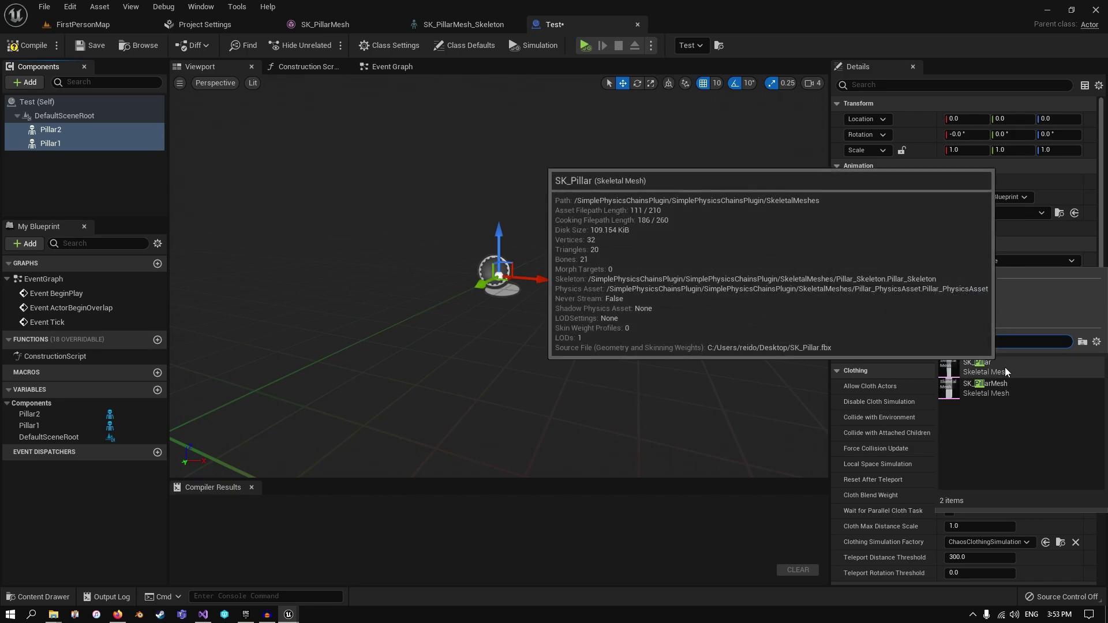
click(1005, 367)
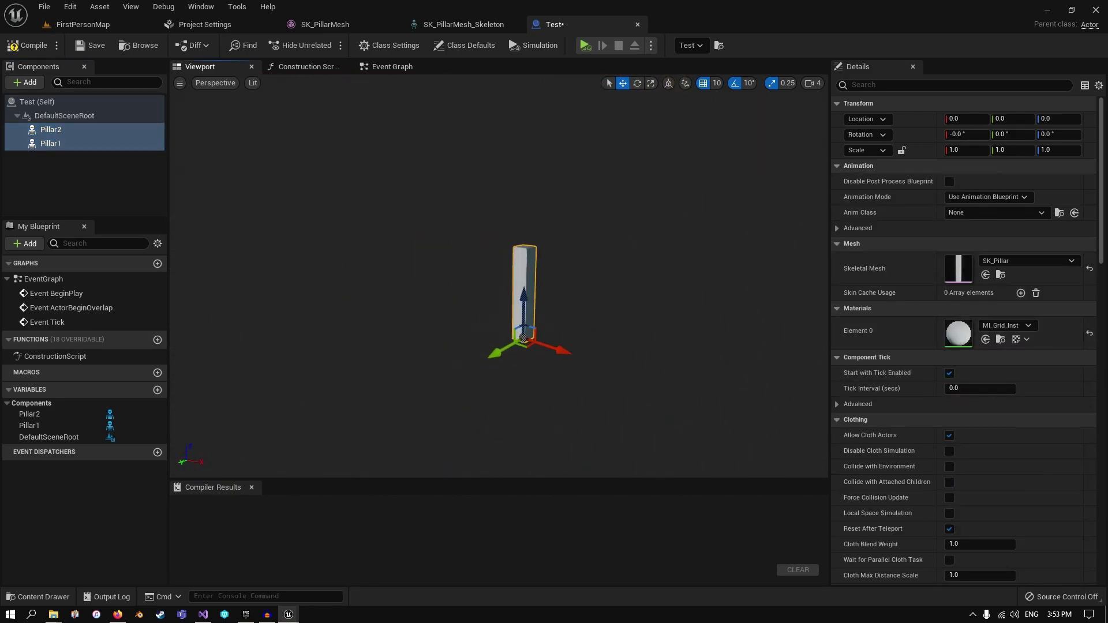
click(26, 46)
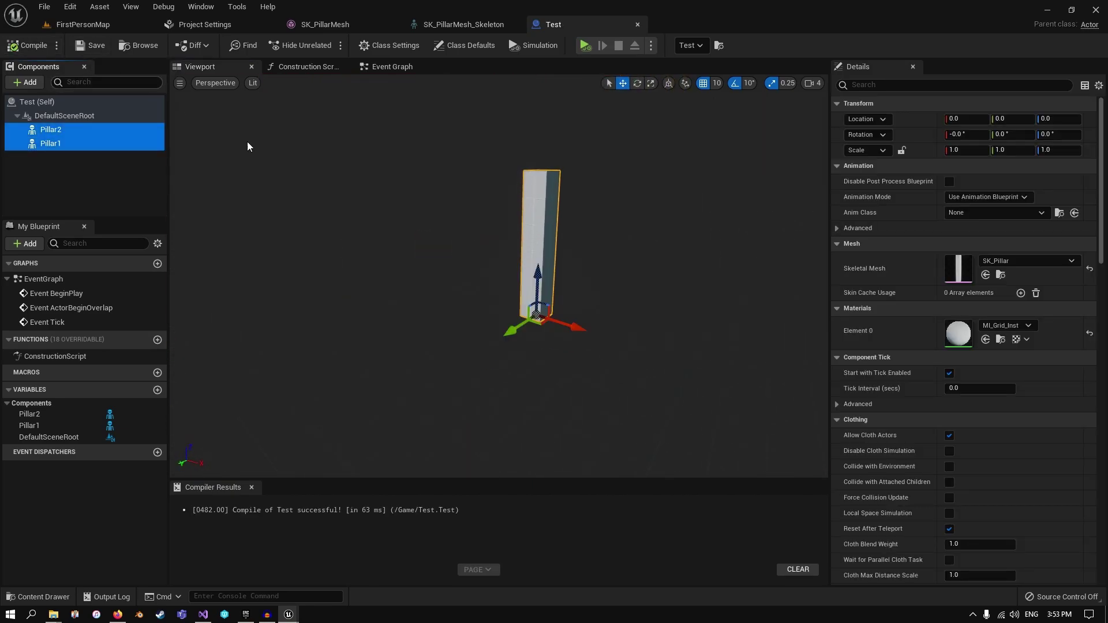
right_drag(529, 274, 569, 255)
key(w)
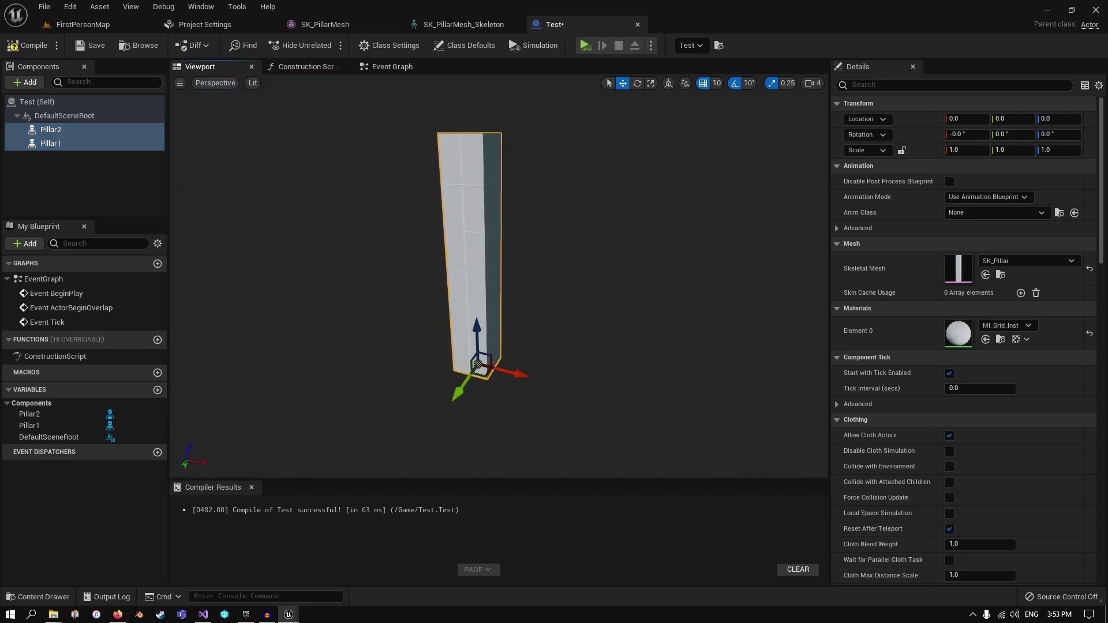
click(795, 569)
- Move Pillar2 along the X axis away from Pillar1 to a location of about 1120 and save the Blueprint
right_drag(517, 355, 520, 327)
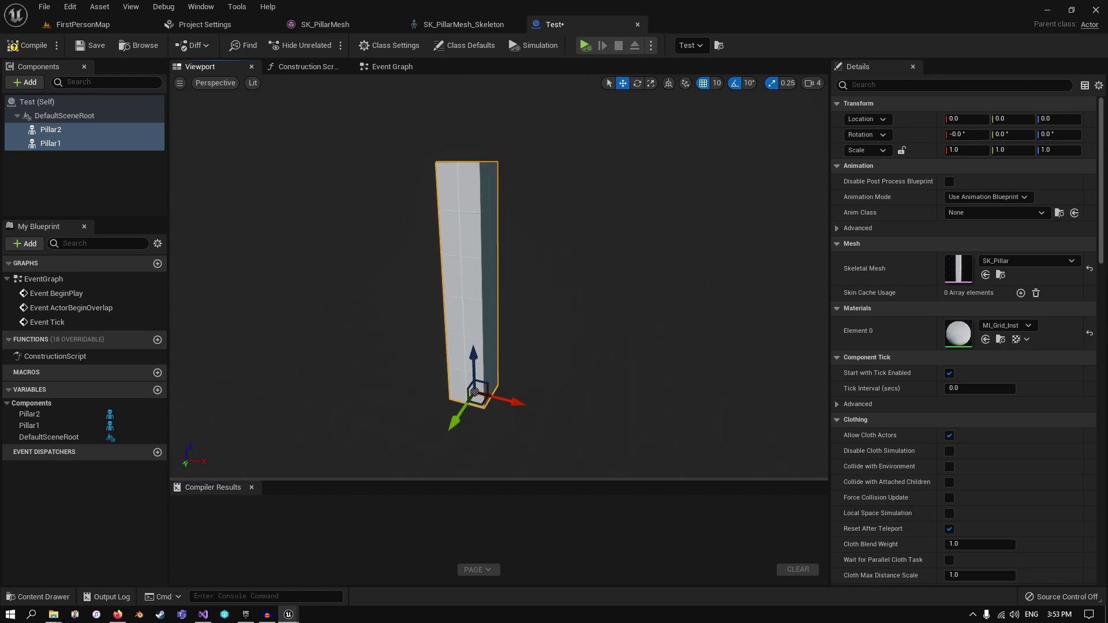
click(58, 143)
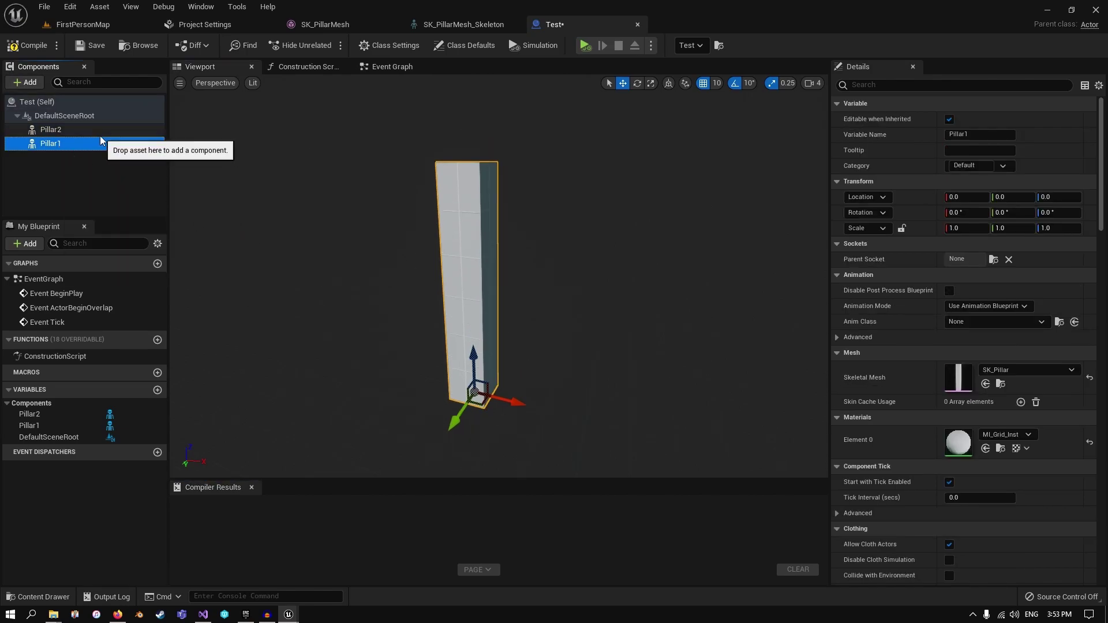
click(57, 129)
right_drag(306, 346, 345, 345)
drag(427, 380, 826, 385)
right_drag(712, 389, 776, 365)
right_drag(556, 319, 608, 319)
key(ctrl+s)
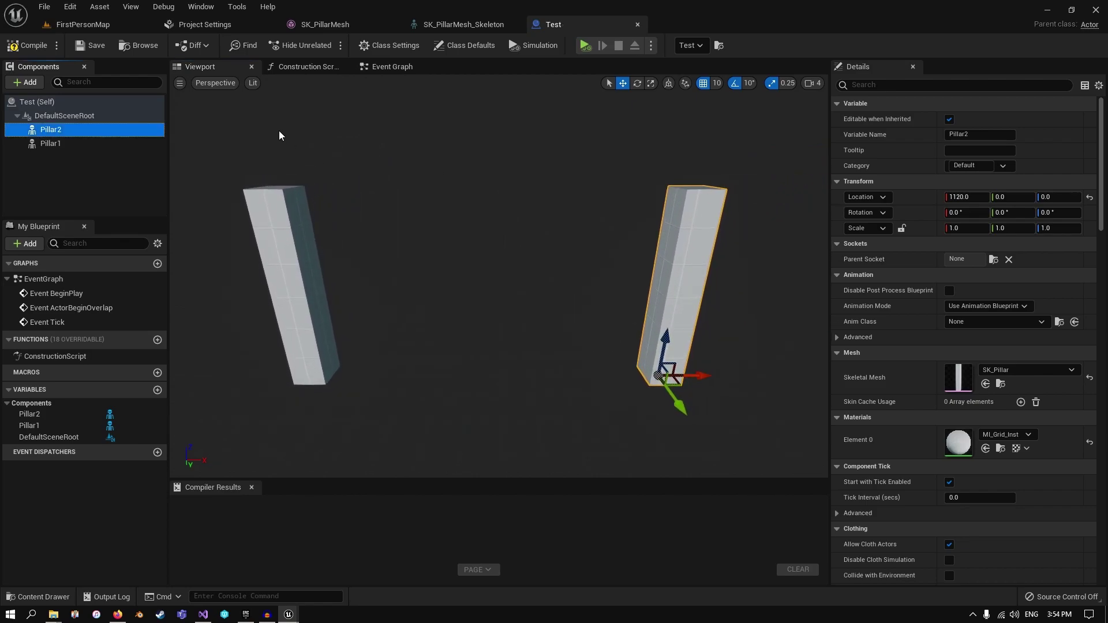
- Add a Child Actor component under the Test Blueprint's root and name it Chain
mouse_move(280, 136)
right_down()
mouse_move(324, 137)
mouse_move(291, 137)
right_up()
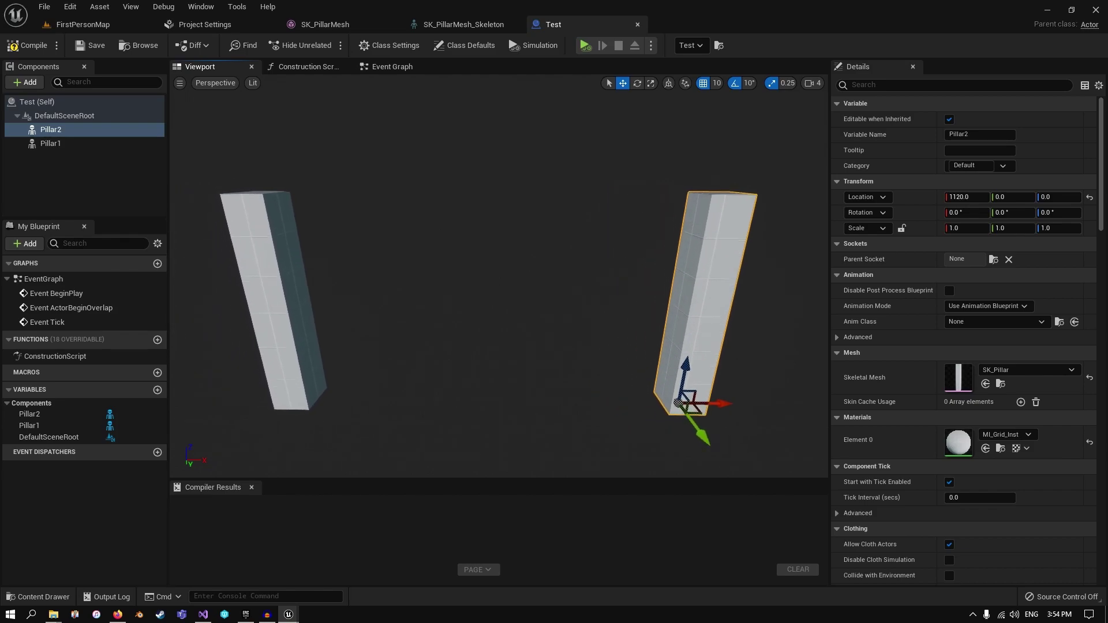
right_drag(382, 247, 379, 247)
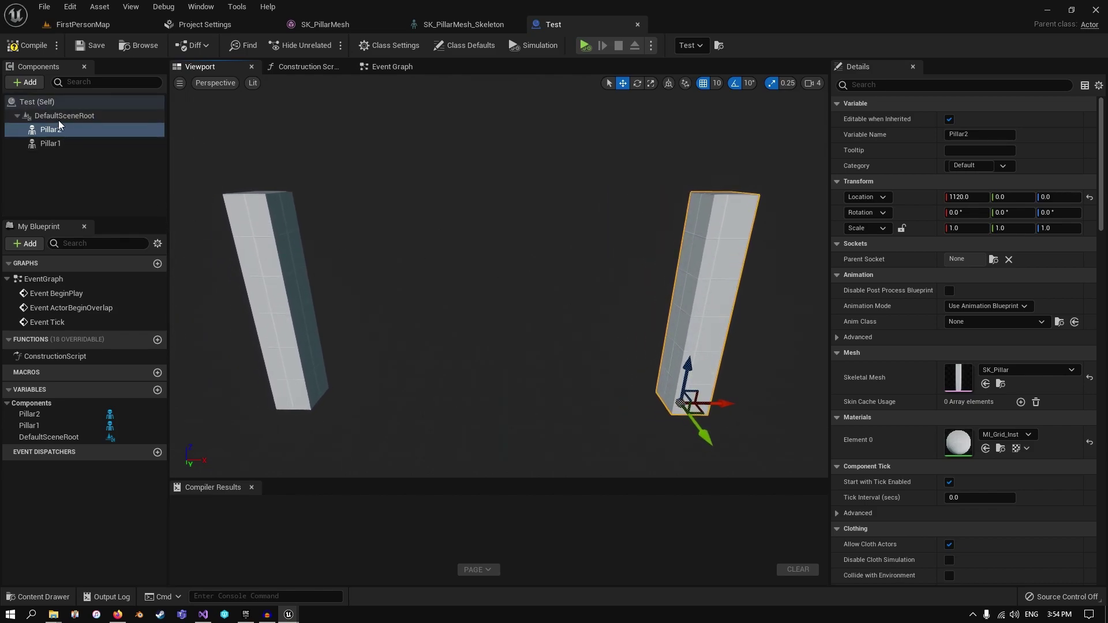
click(56, 105)
click(40, 80)
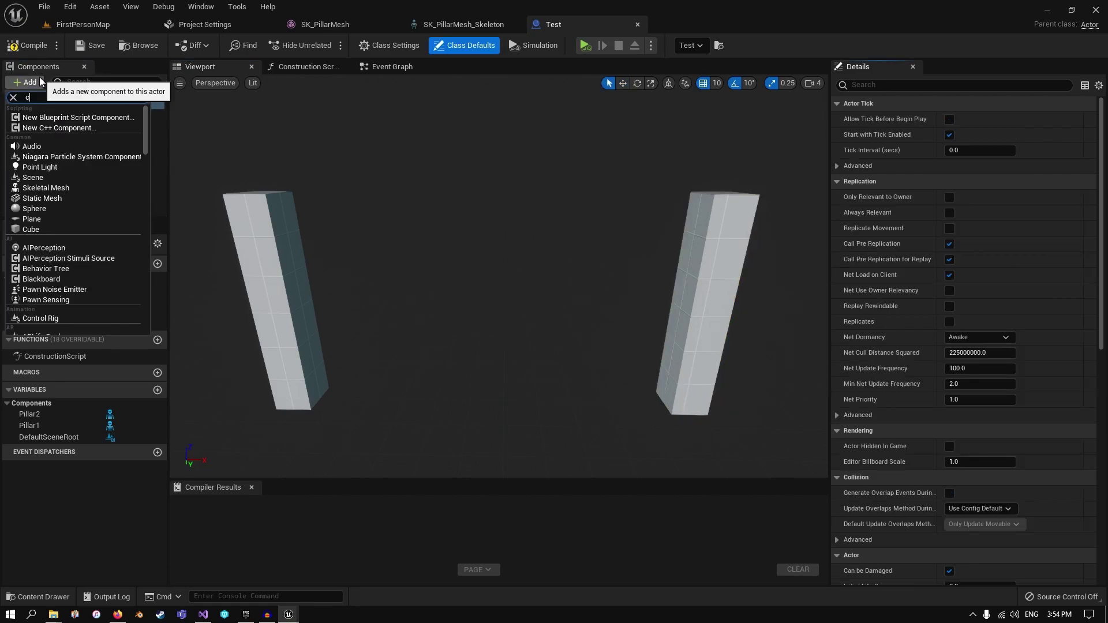
text(chil)
click(76, 120)
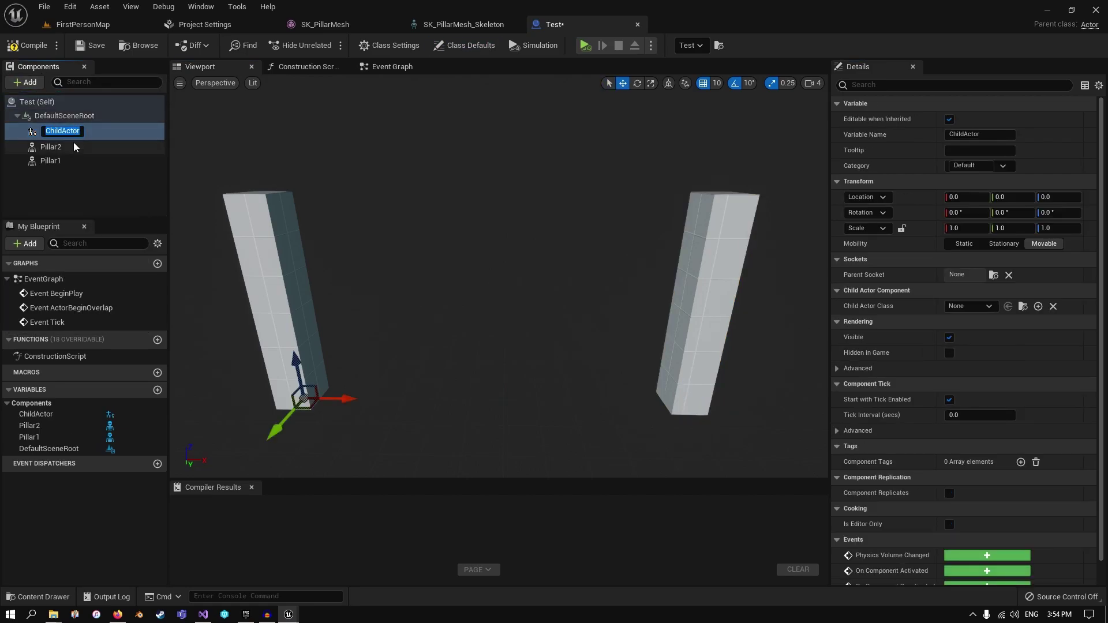
text(Chain)
key(Return)
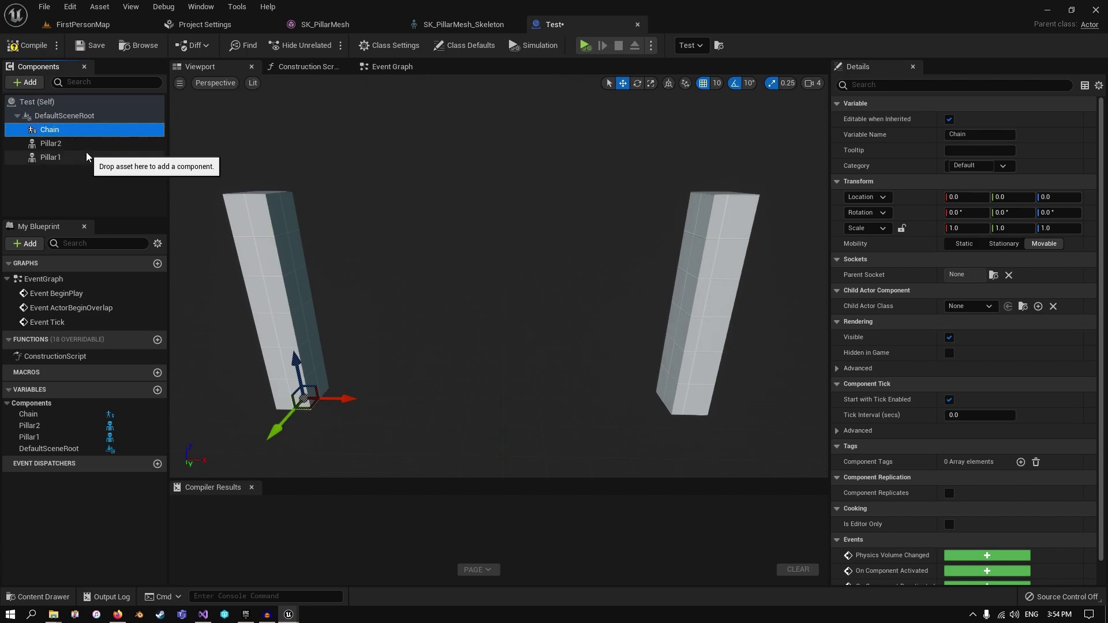
- Set the Chain component's Child Actor Class to BP_PhysicsChain_Socketed
click(964, 307)
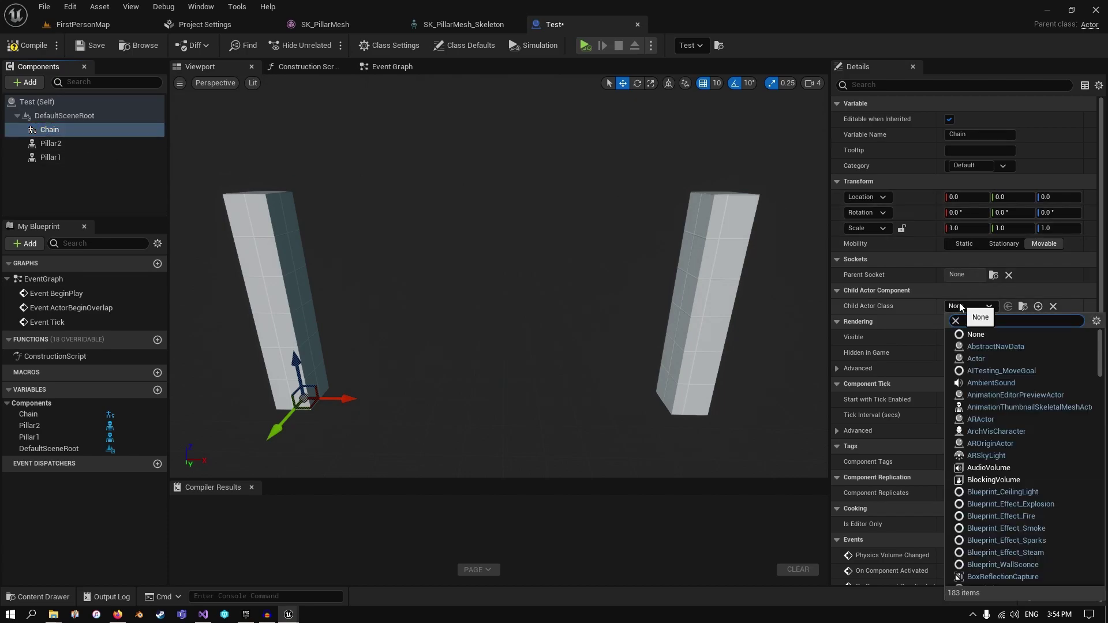
text(sock)
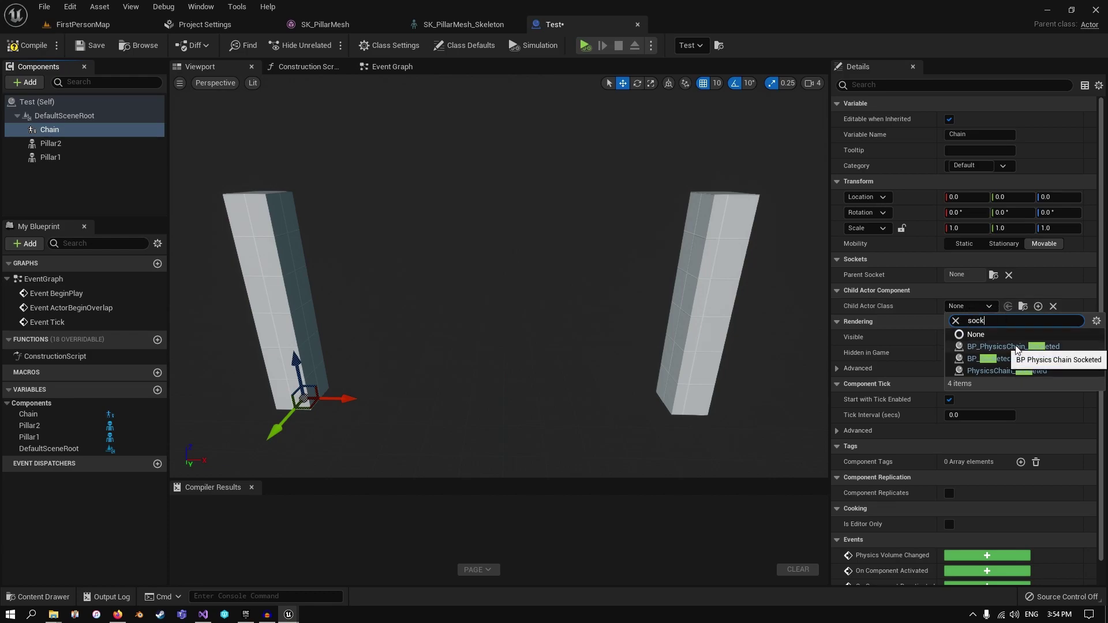
click(1013, 346)
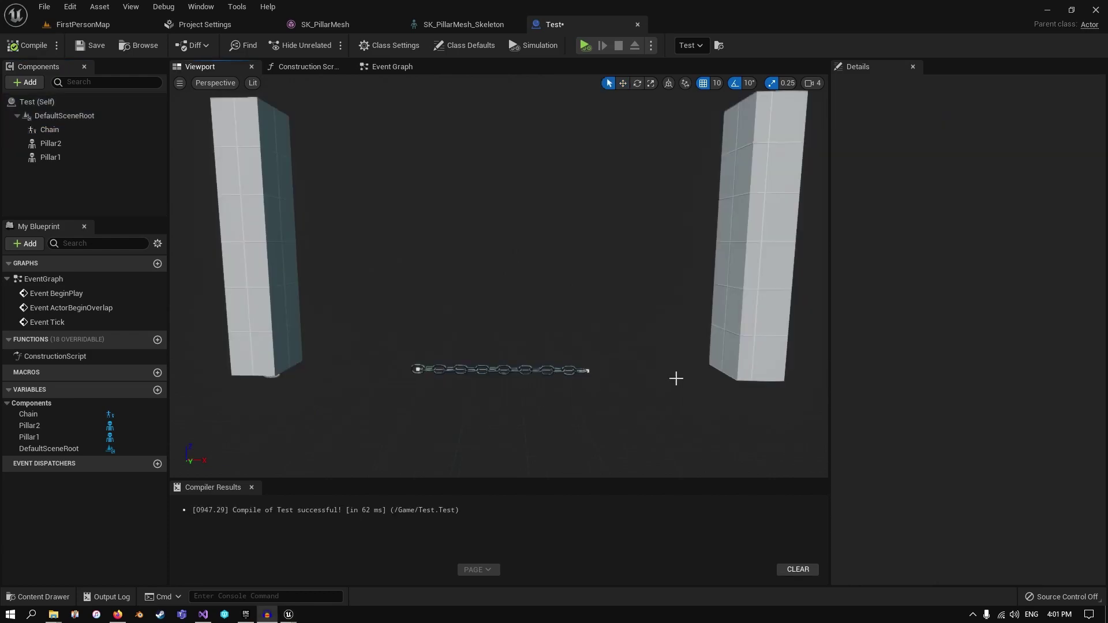
right_drag(384, 317, 384, 295)
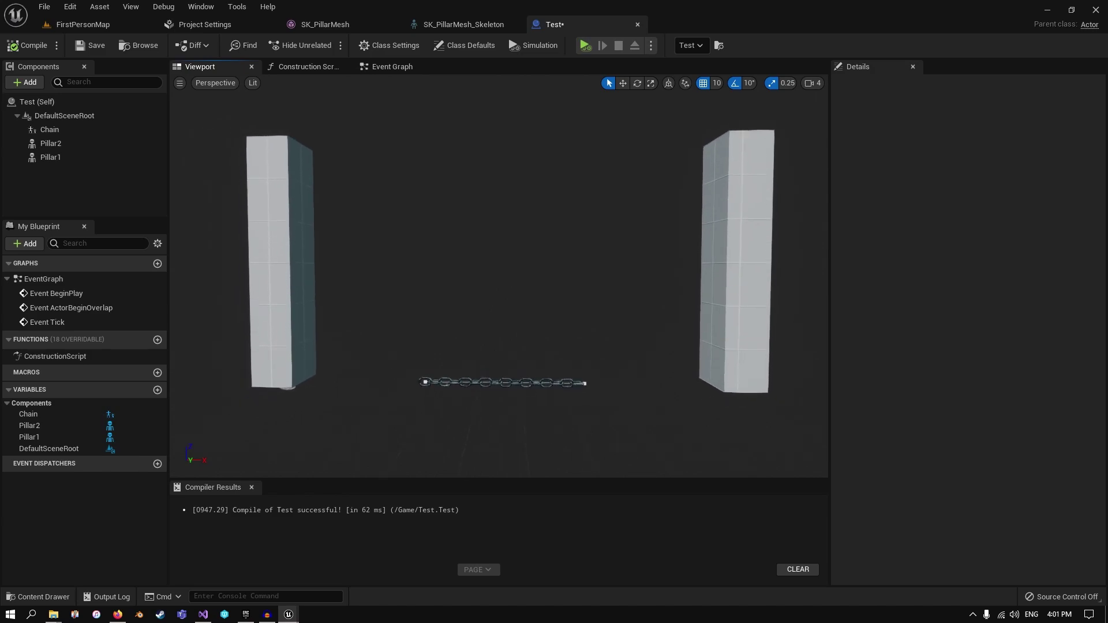
right_drag(267, 259, 267, 259)
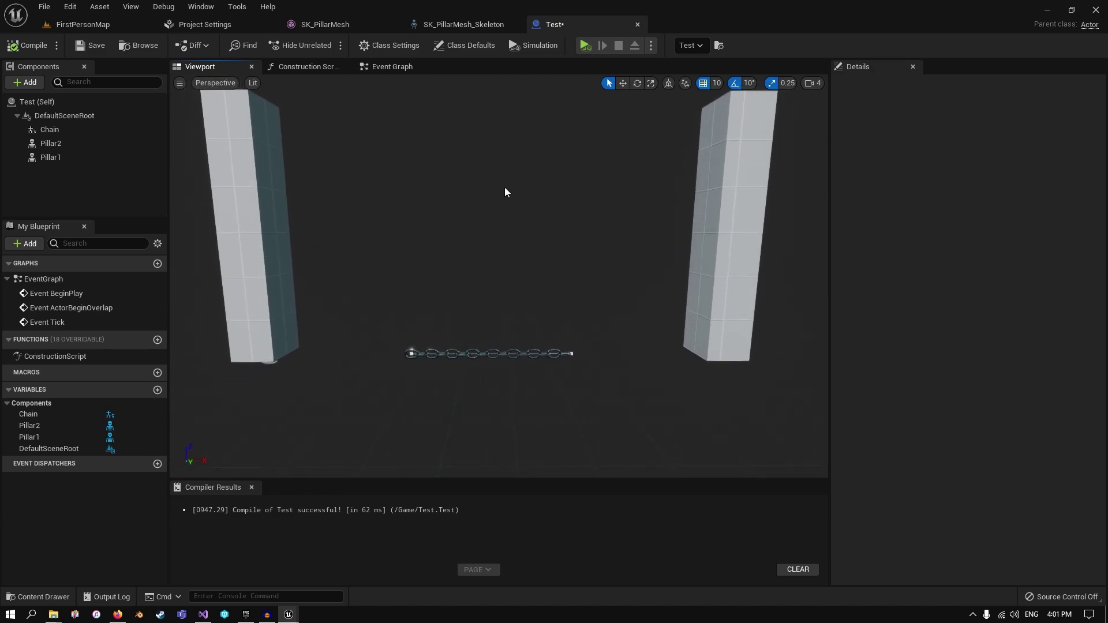
- In the Event Graph, add a Chain reference with a Get Child Actor node connected to it, and place that node just above Chain
click(403, 66)
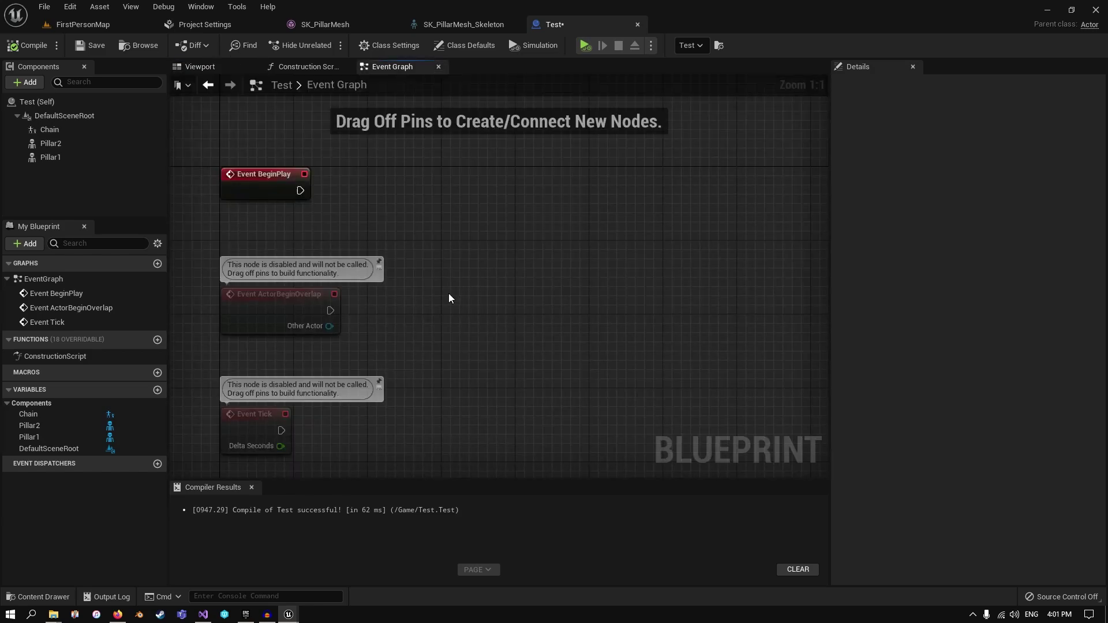
drag(87, 129, 400, 251)
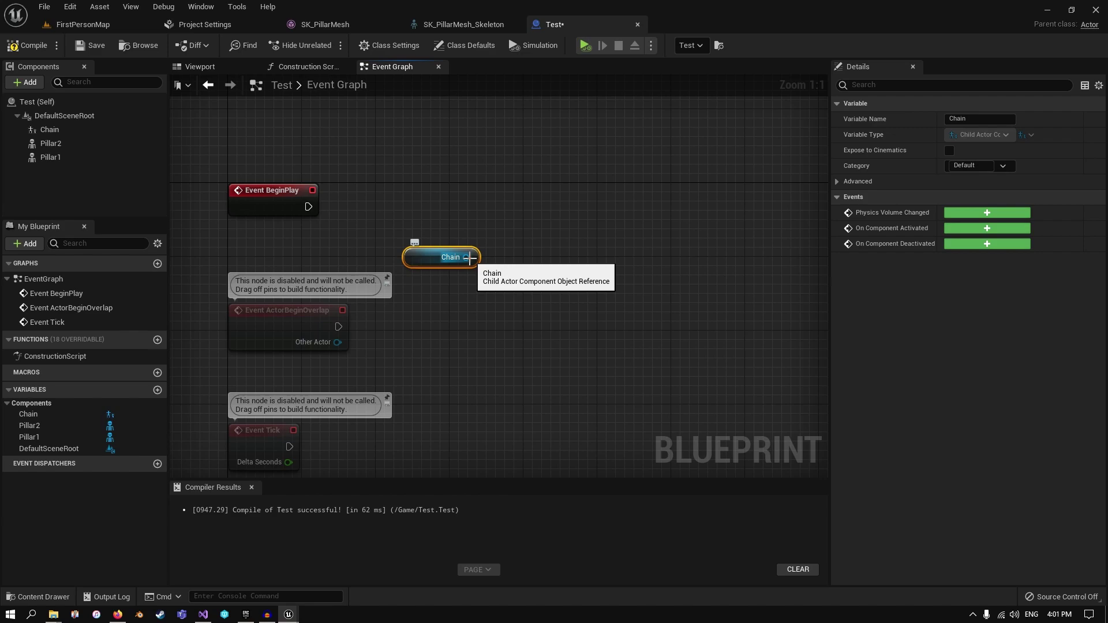
drag(468, 257, 458, 202)
text(child)
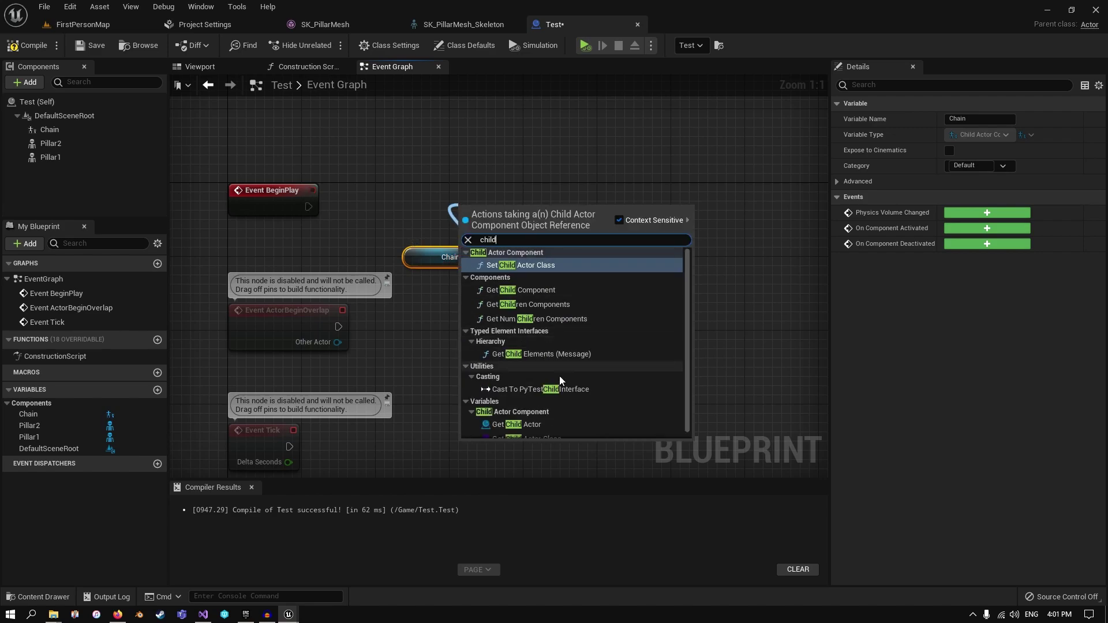
click(552, 421)
drag(532, 203, 476, 231)
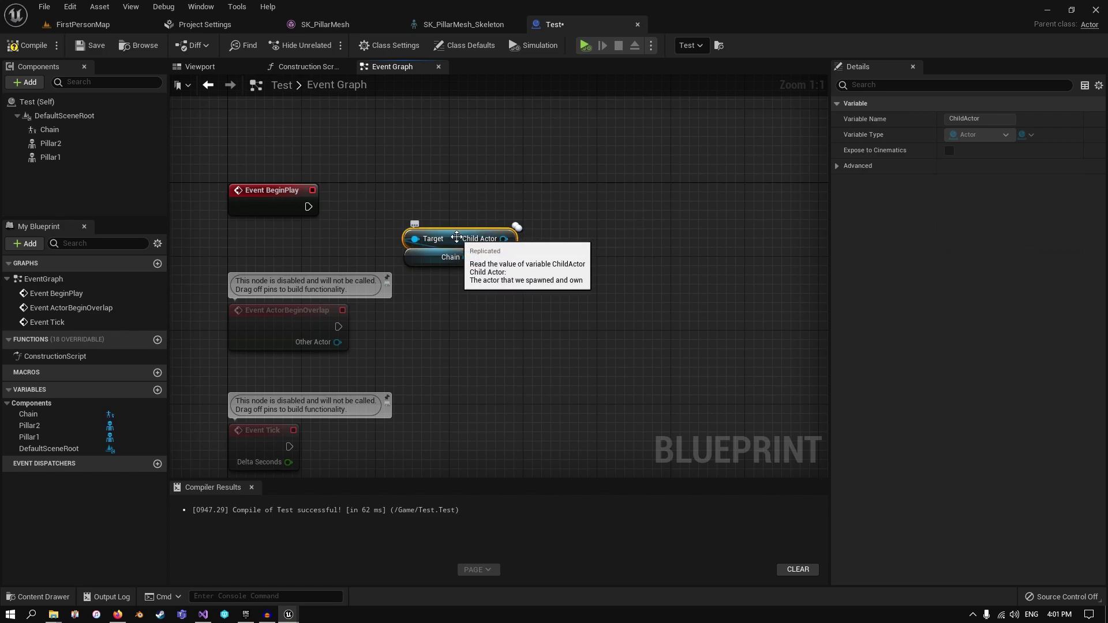
right_drag(566, 265, 545, 285)
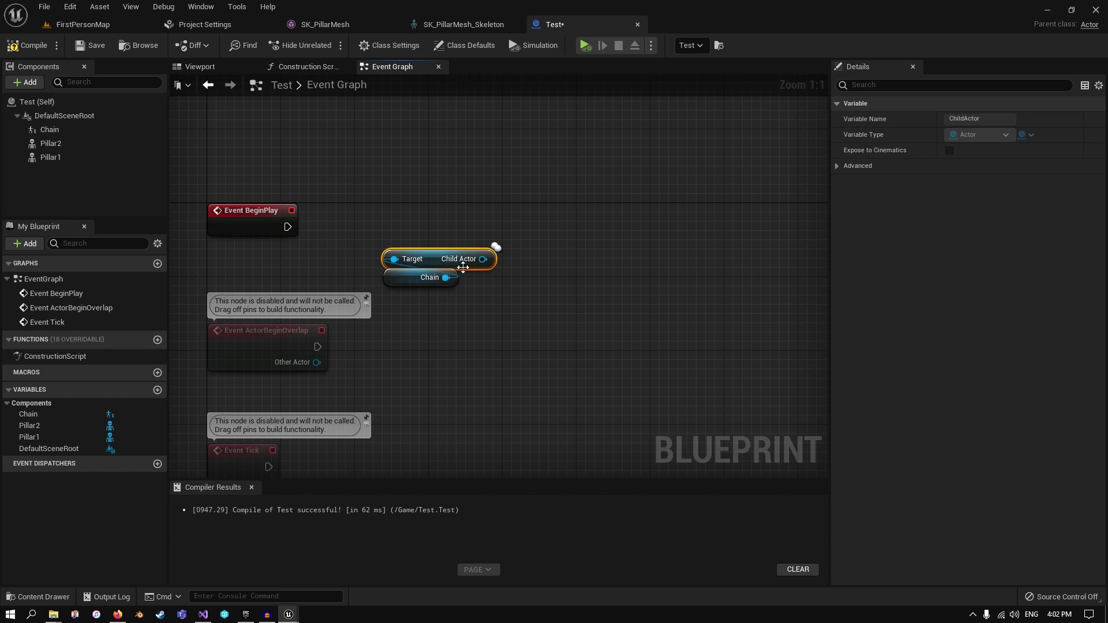
- Add a Cast To PhysicsChain_Socketed node fed by the Child Actor output
drag(482, 259, 633, 254)
text(soc)
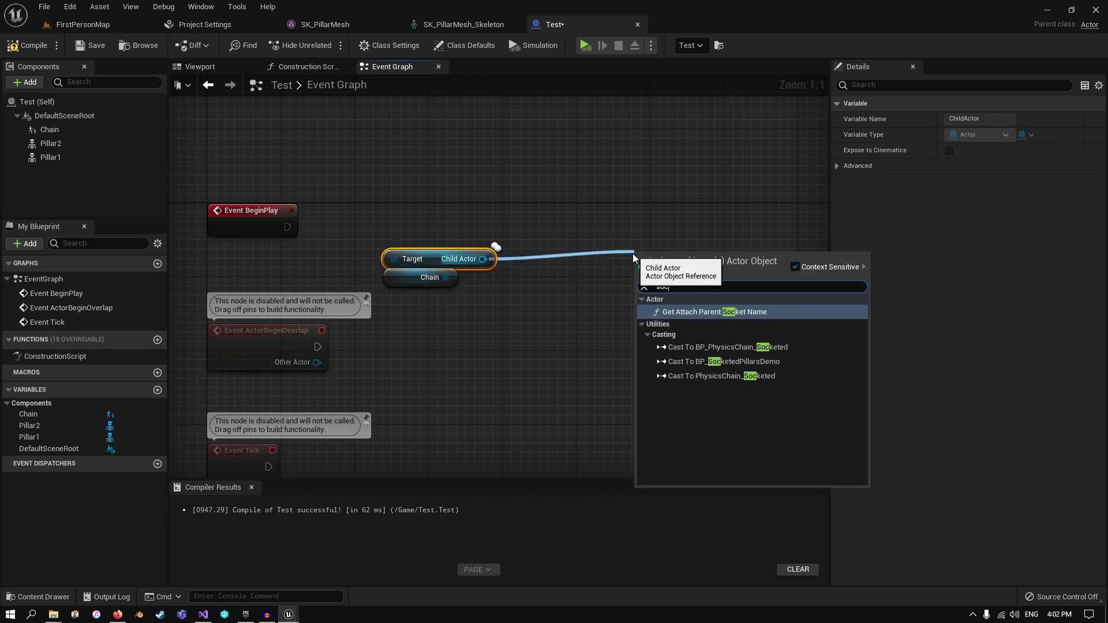
text(ke)
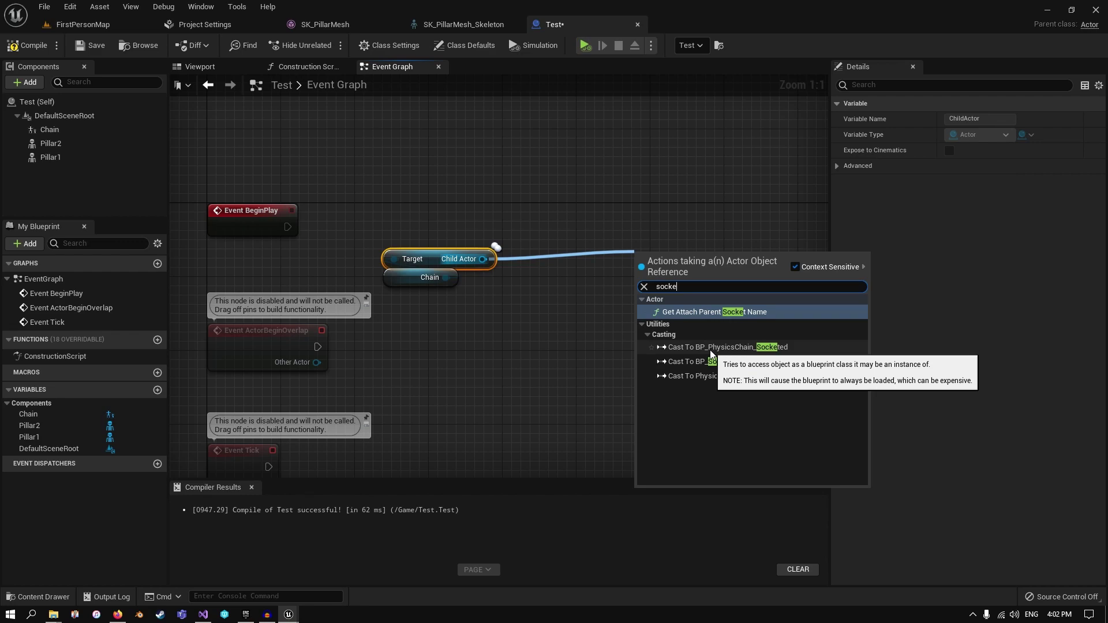
click(709, 376)
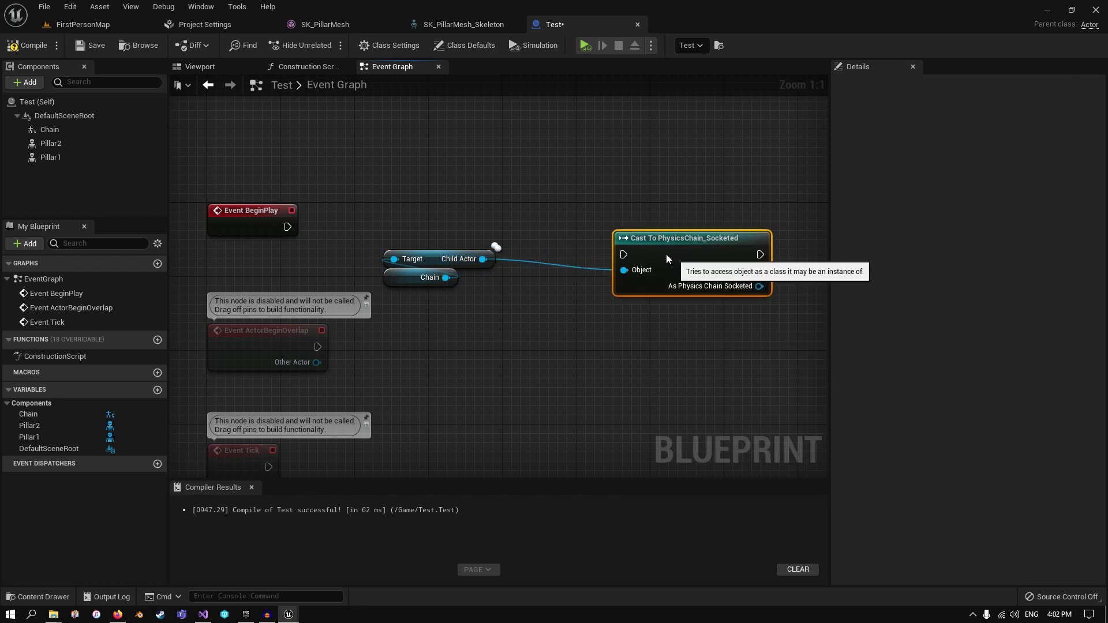
- Connect Event BeginPlay to the cast node, place the Chain nodes beneath it, and promote As Physics Chain Socketed to a variable
drag(666, 254, 556, 281)
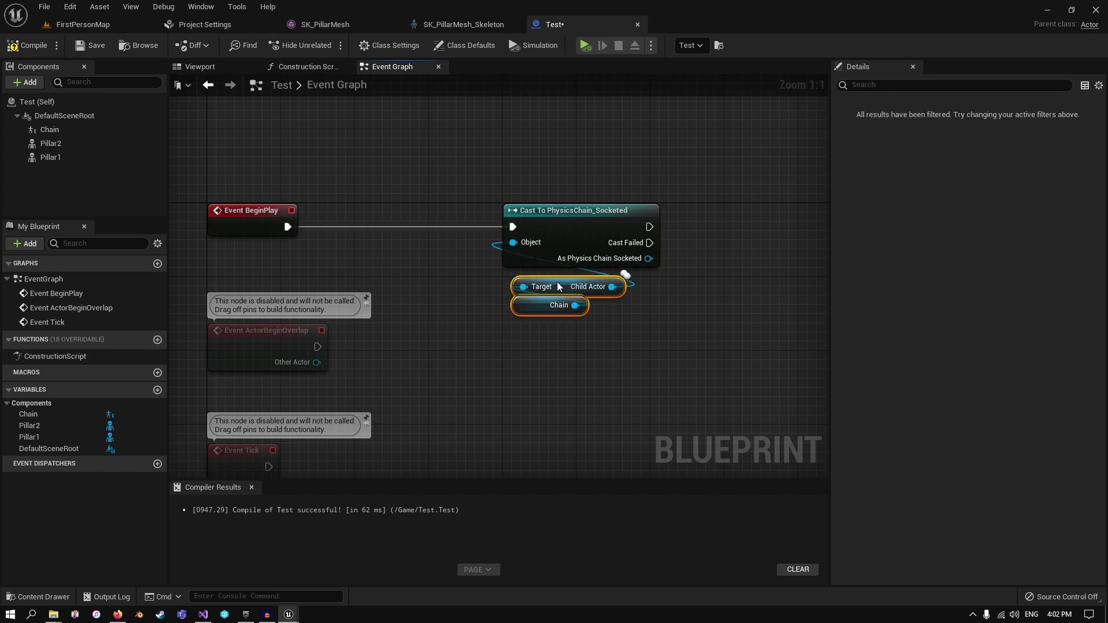
right_drag(692, 315, 540, 300)
drag(493, 250, 564, 218)
click(631, 299)
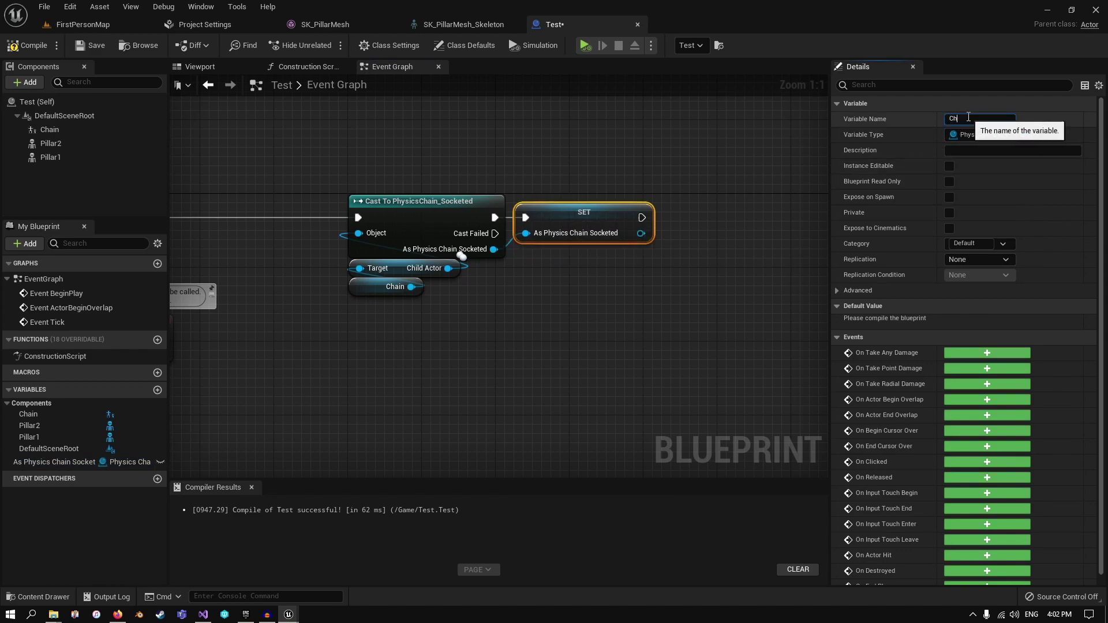
- Name the promoted variable ChainRef and compile the Blueprint
key(Return)
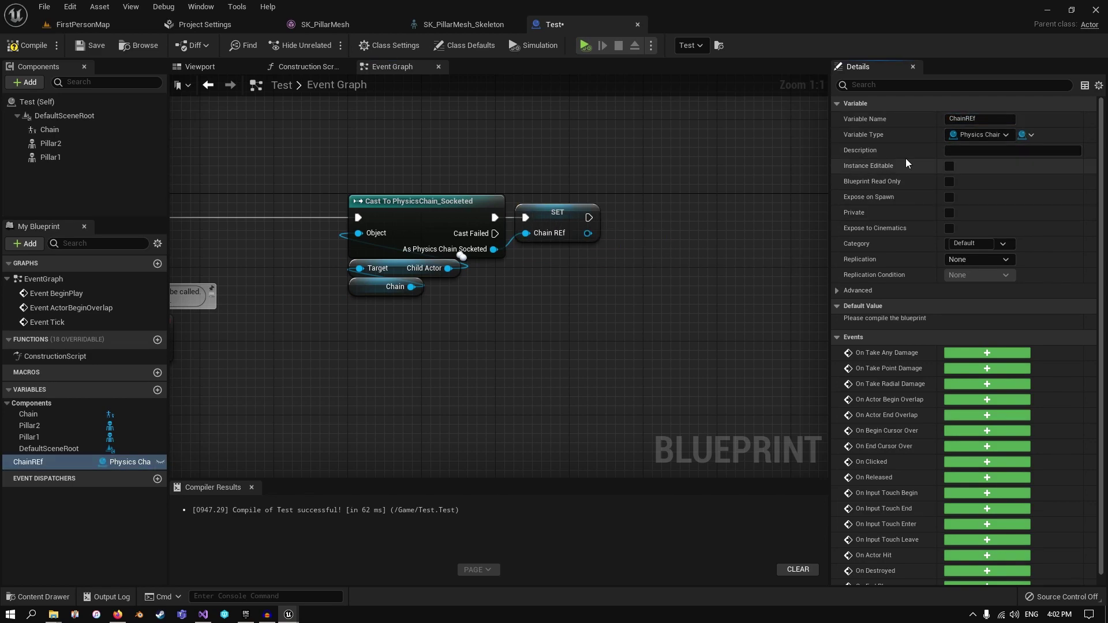
text(e)
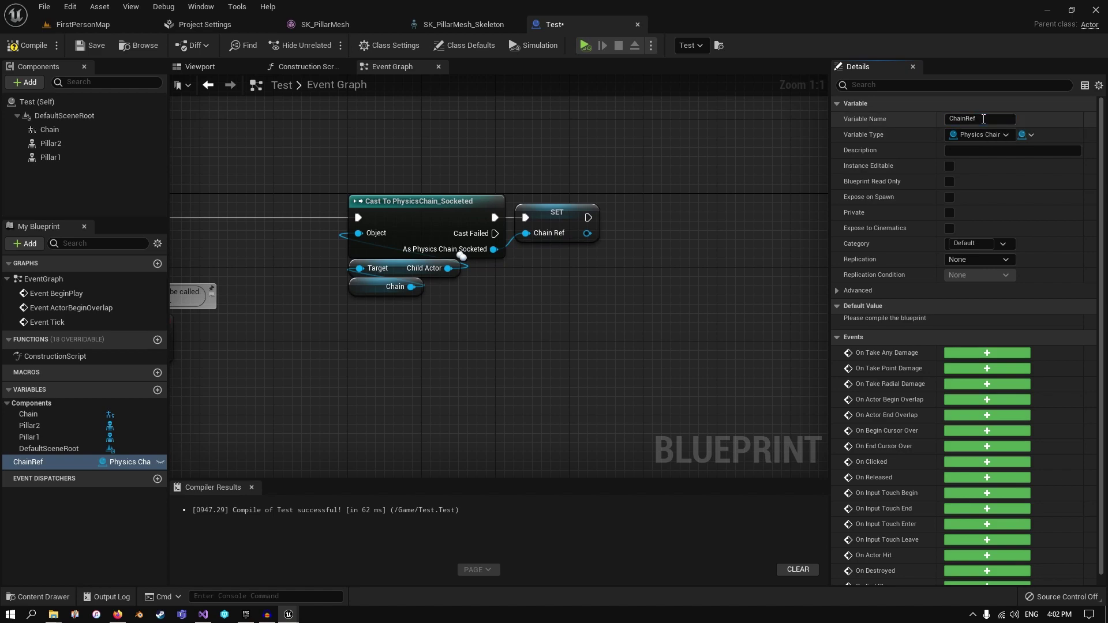
key(Return)
key(F7)
- Add a Set Attachment Points on Both Ends node fed by the Chain Ref output and align it with the execution line
right_drag(455, 299, 423, 295)
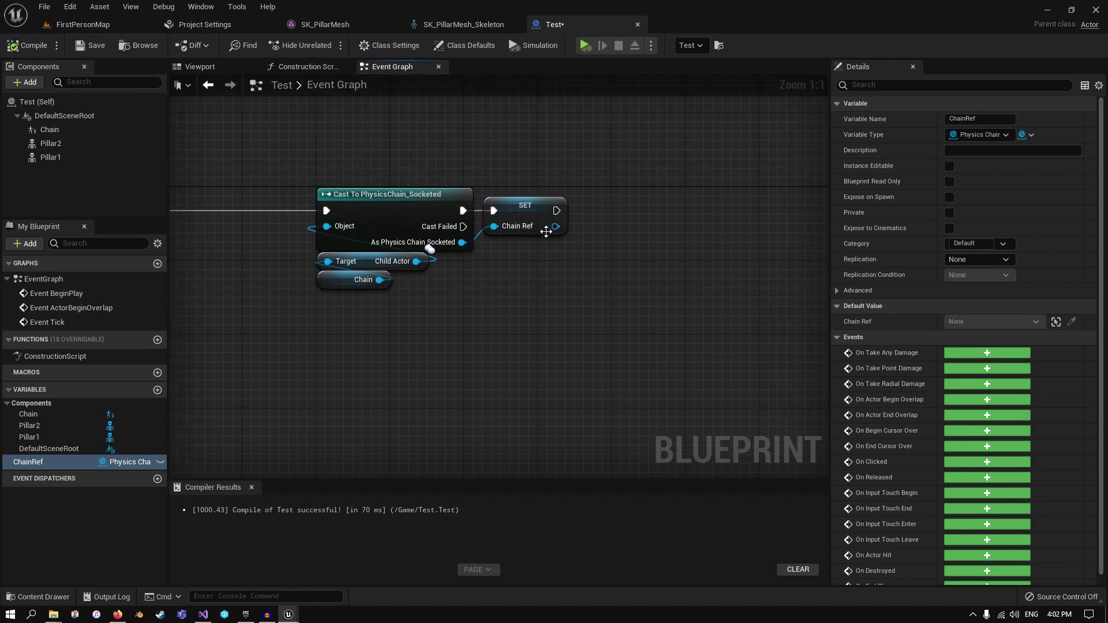
click(537, 215)
right_drag(544, 222, 365, 227)
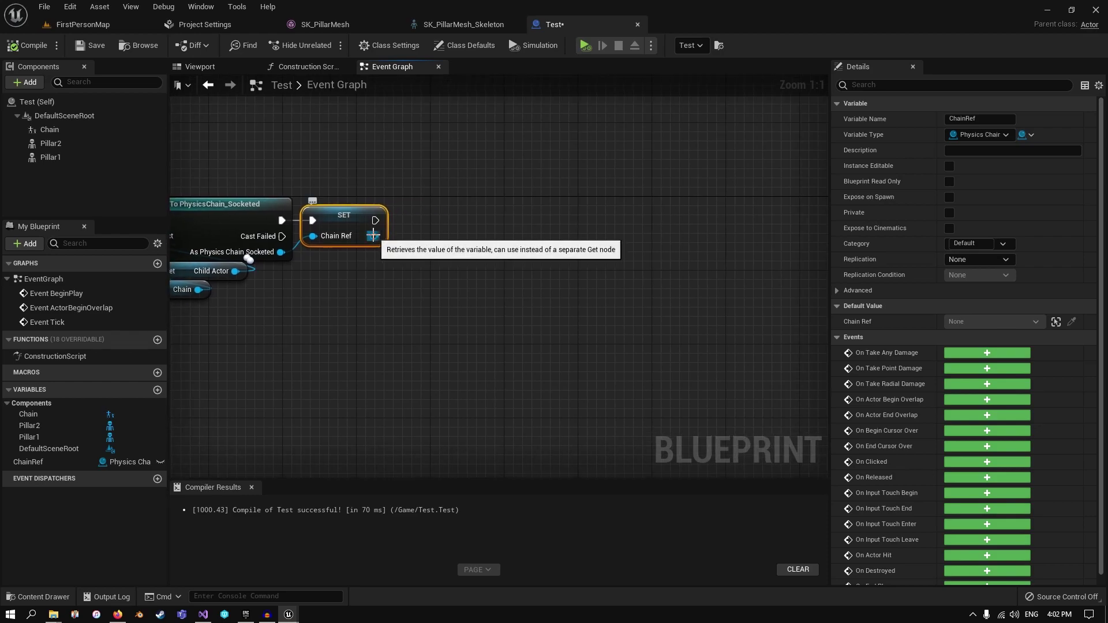
drag(374, 236, 619, 297)
text(setatt)
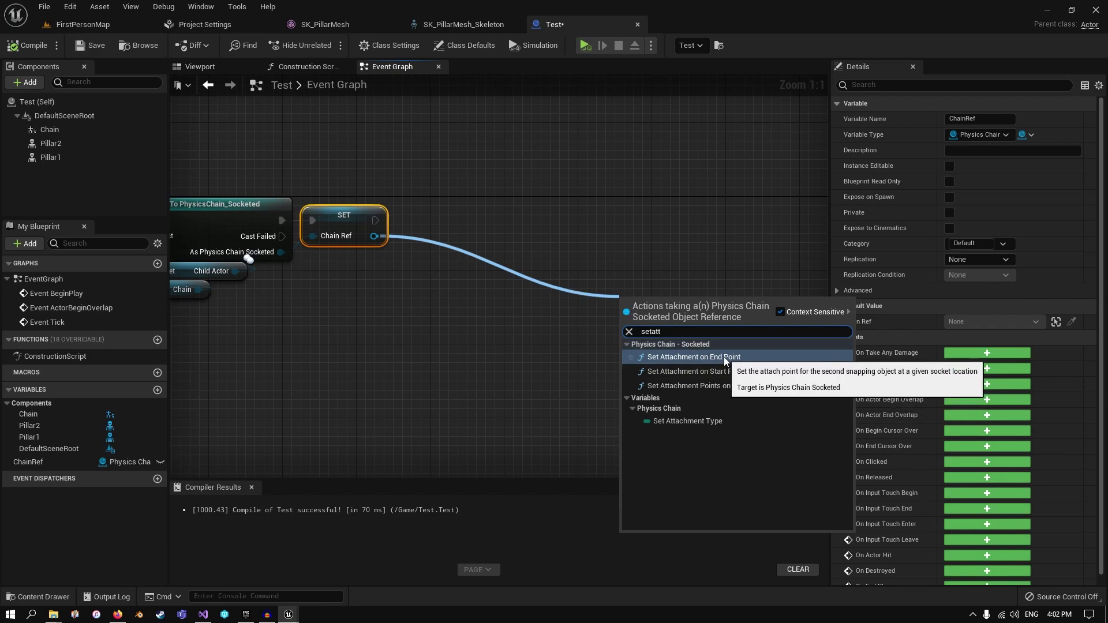
click(722, 388)
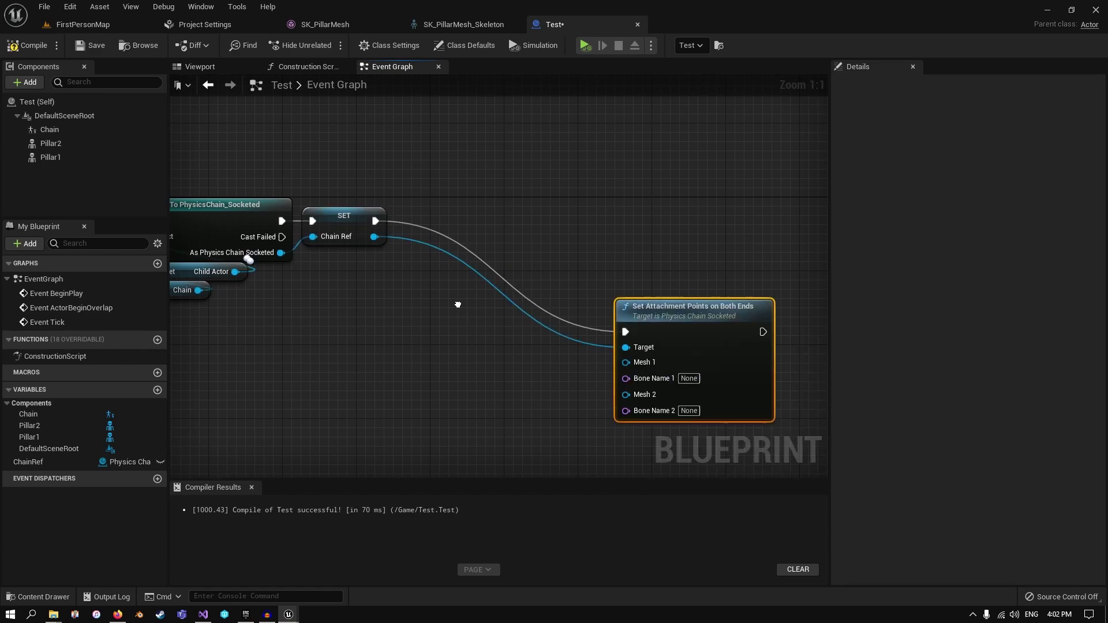
drag(761, 354, 649, 241)
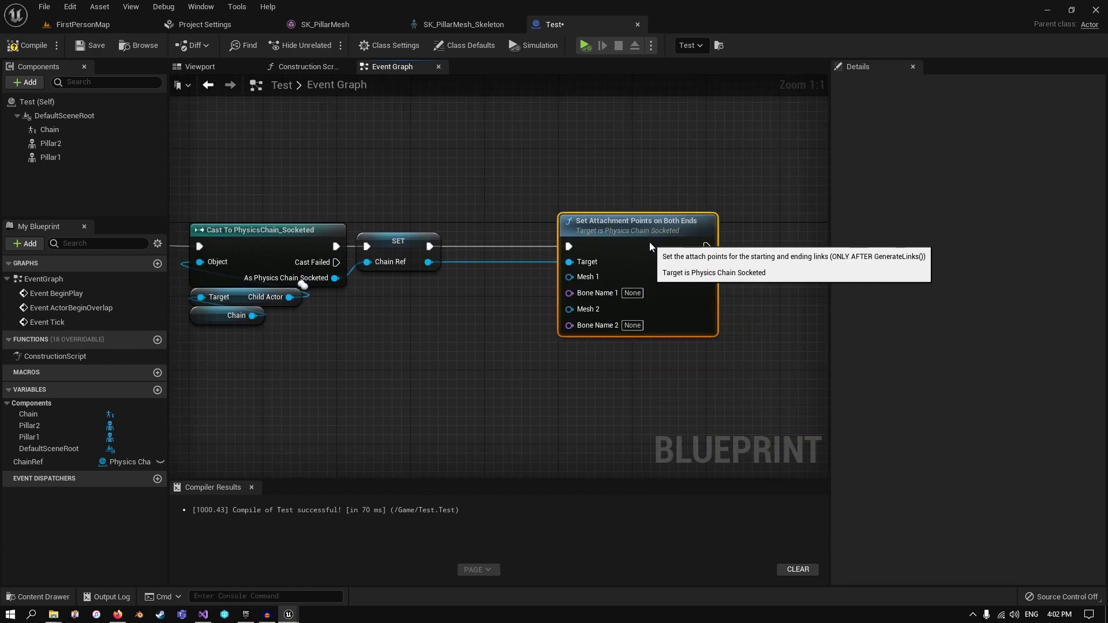
- Add Pillar1 and Pillar2 references and connect them to Mesh 1 and Mesh 2 of the attachment node
right_drag(609, 271, 677, 237)
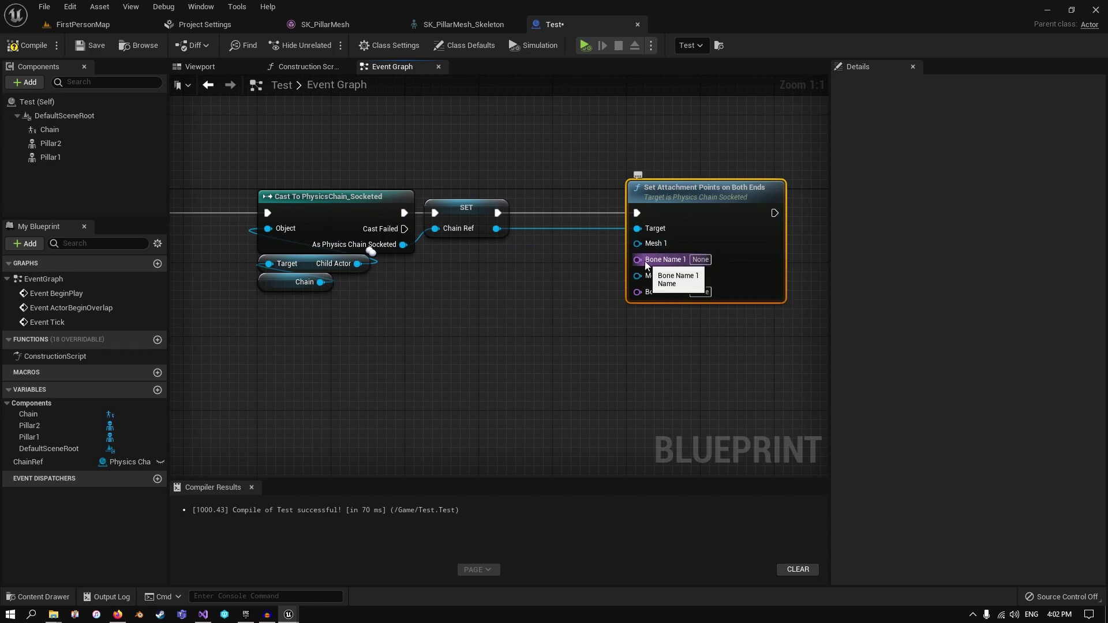
drag(50, 157, 425, 268)
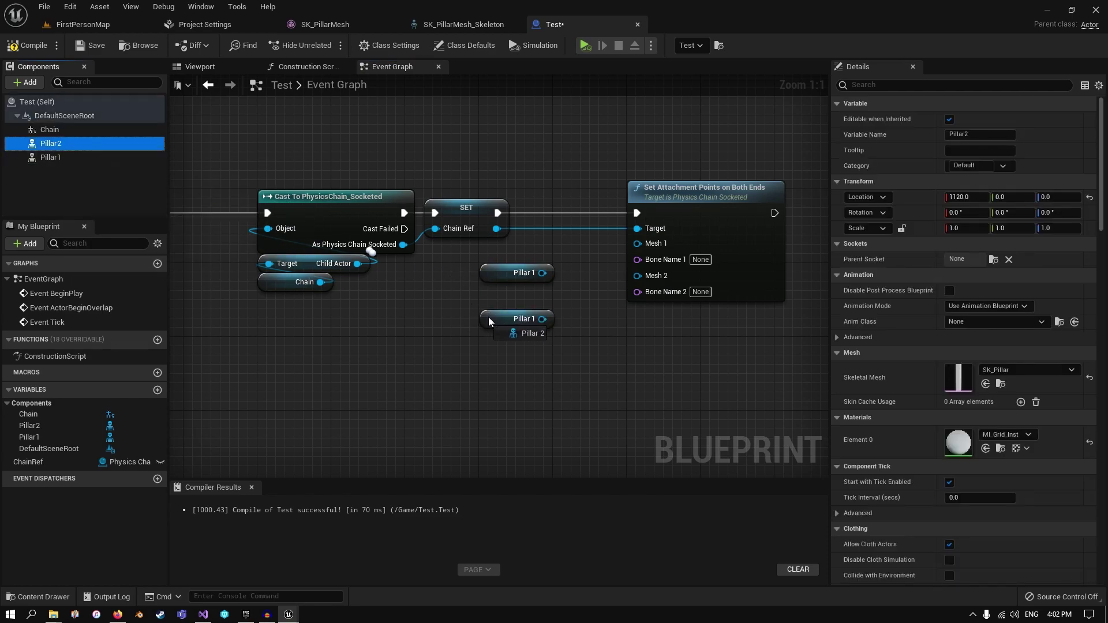
drag(488, 317, 637, 276)
drag(638, 243, 508, 327)
drag(506, 324, 543, 289)
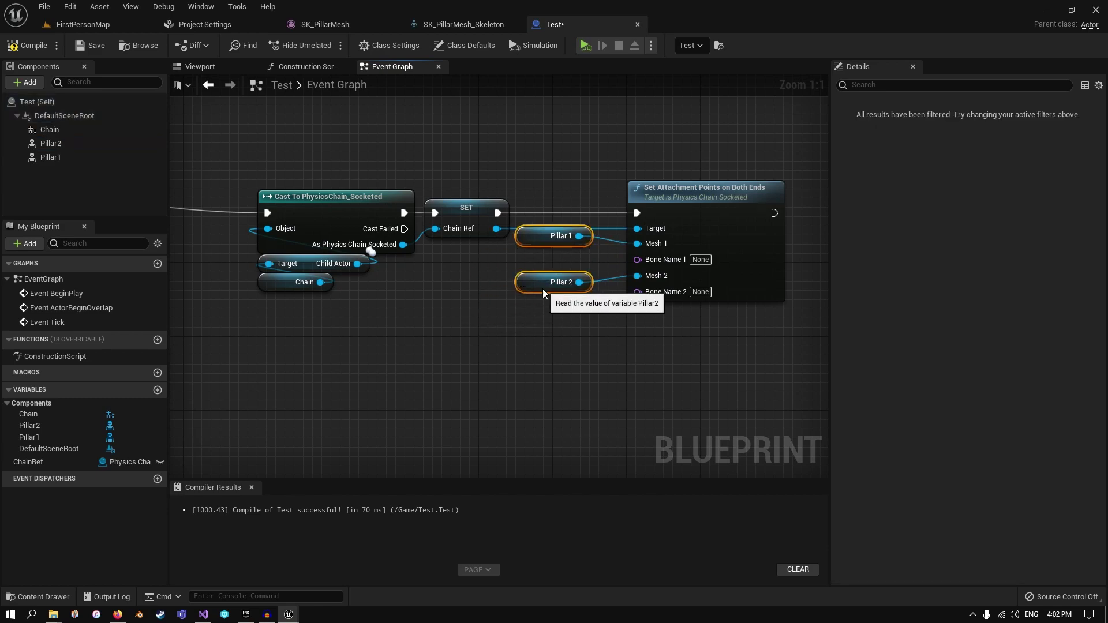
click(599, 334)
- Copy the bone name pos3_end from SK_PillarMesh_Skeleton, enter it for Bone Name 1 and Bone Name 2, and compile the Blueprint
right_drag(598, 334, 558, 326)
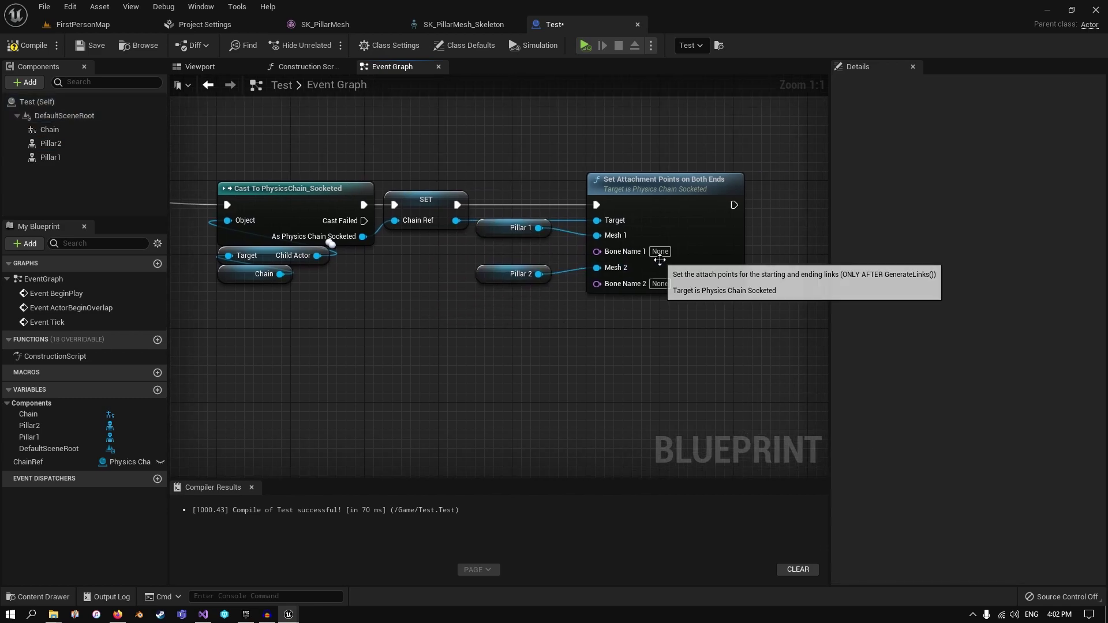
click(463, 24)
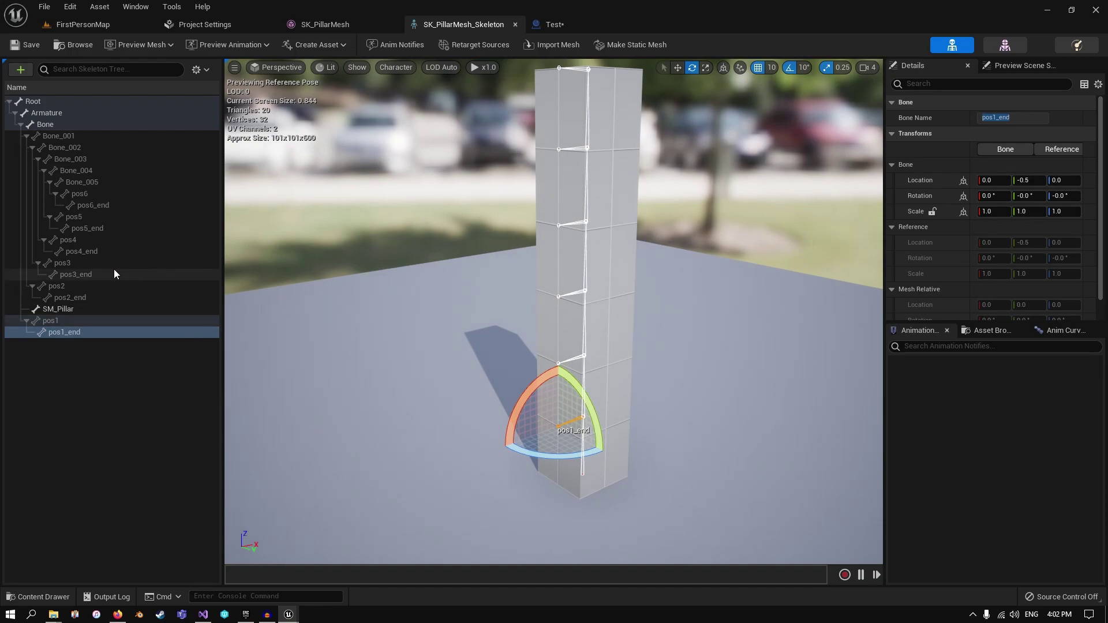
click(105, 274)
click(1035, 116)
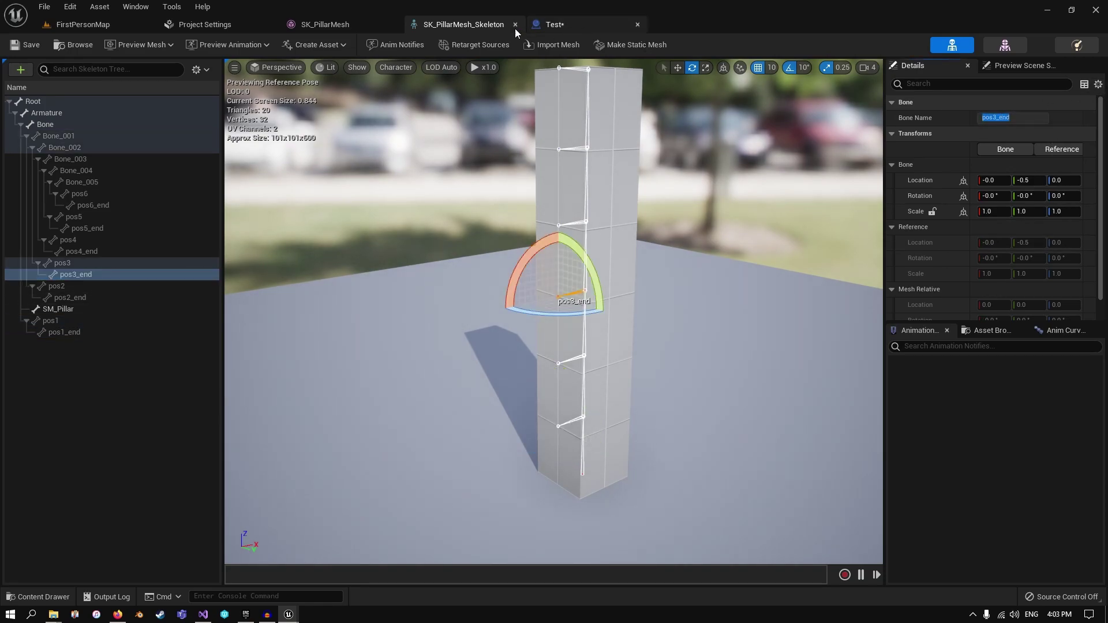
click(565, 20)
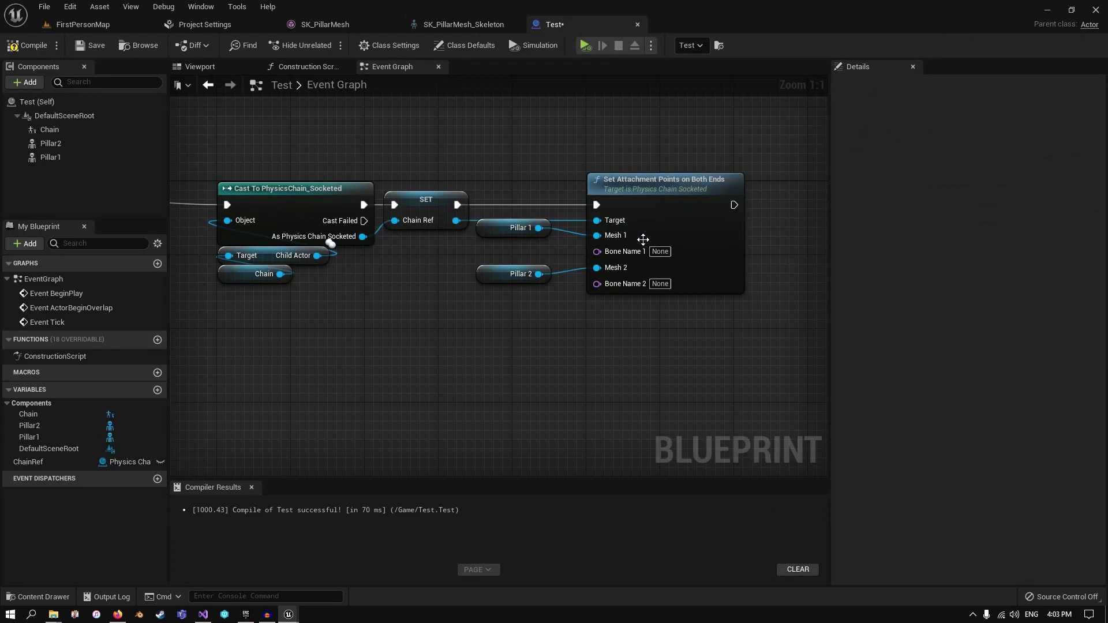
click(661, 283)
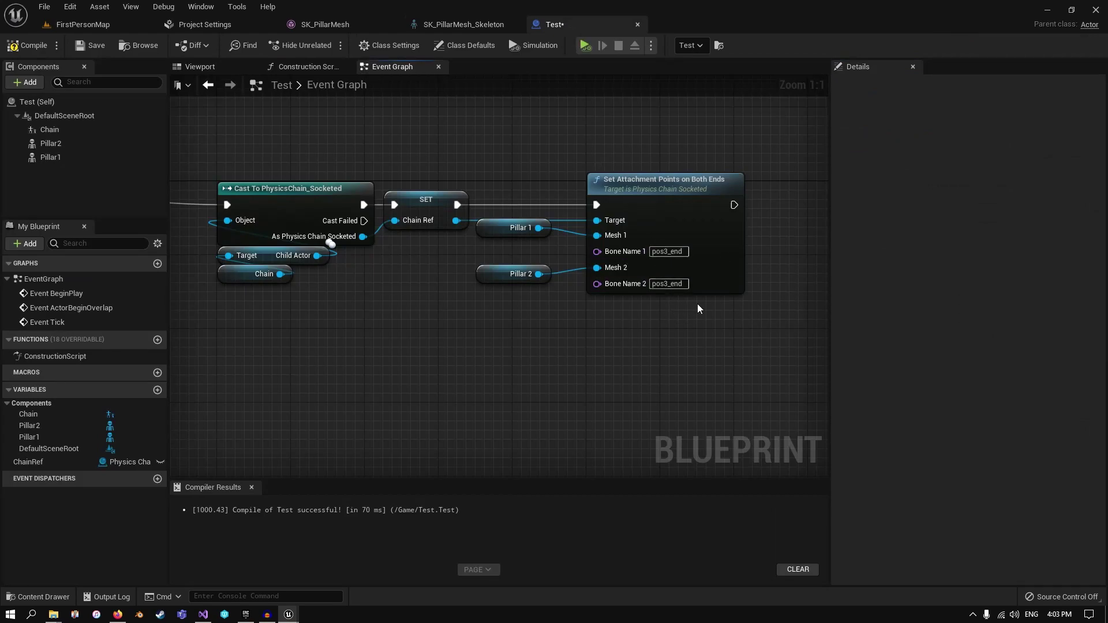
click(27, 45)
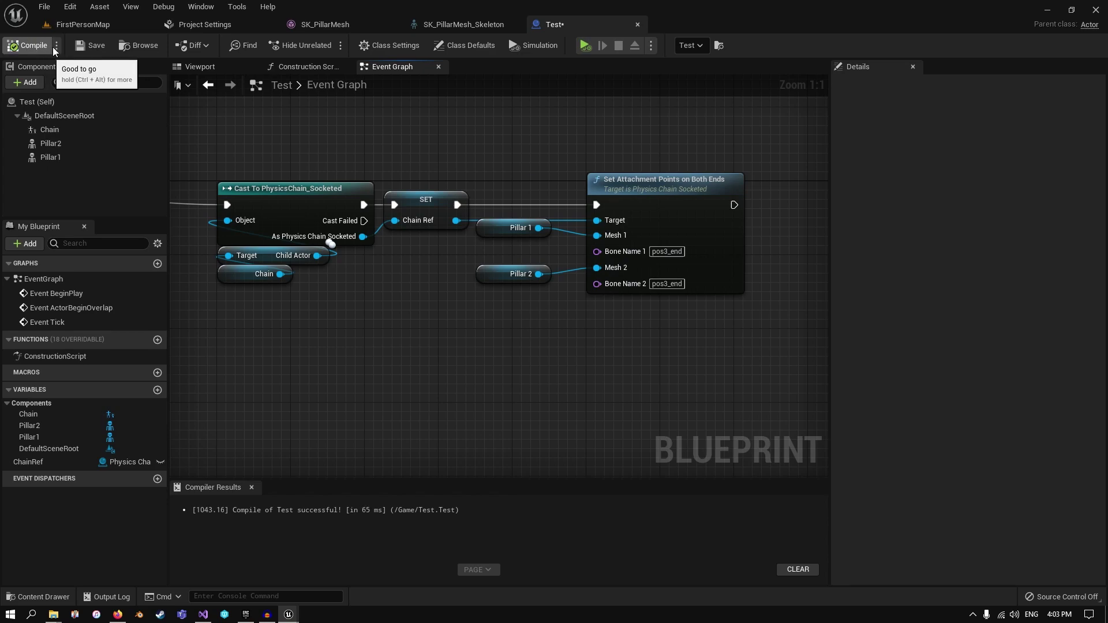
- View the chain and pillars in the Blueprint's viewport, and compile and save the Test Blueprint
click(217, 68)
right_drag(395, 301, 382, 332)
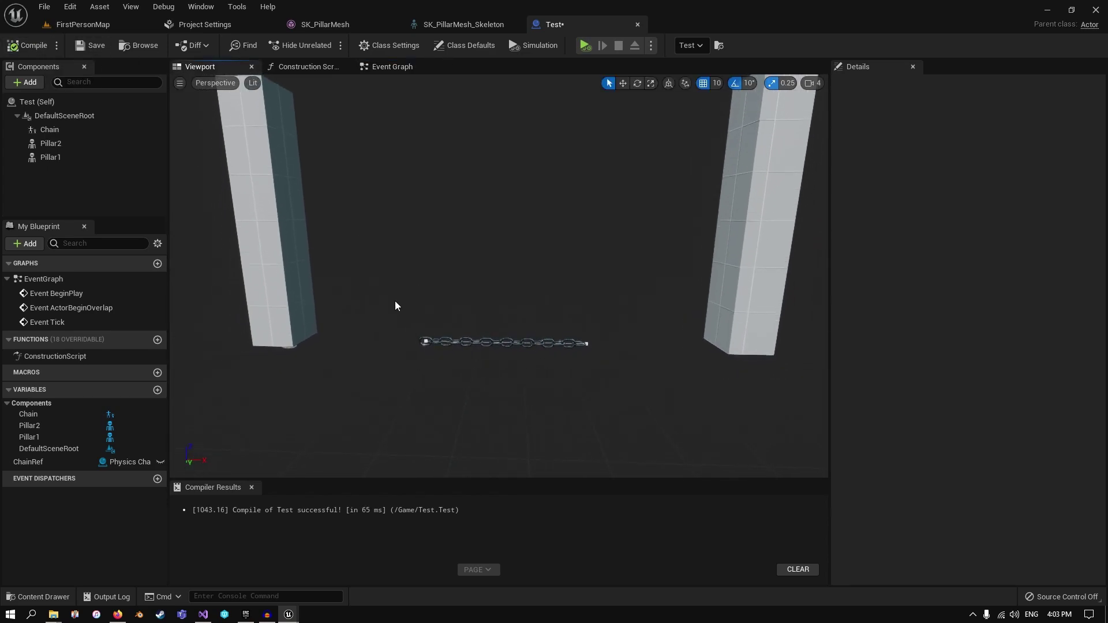
click(392, 66)
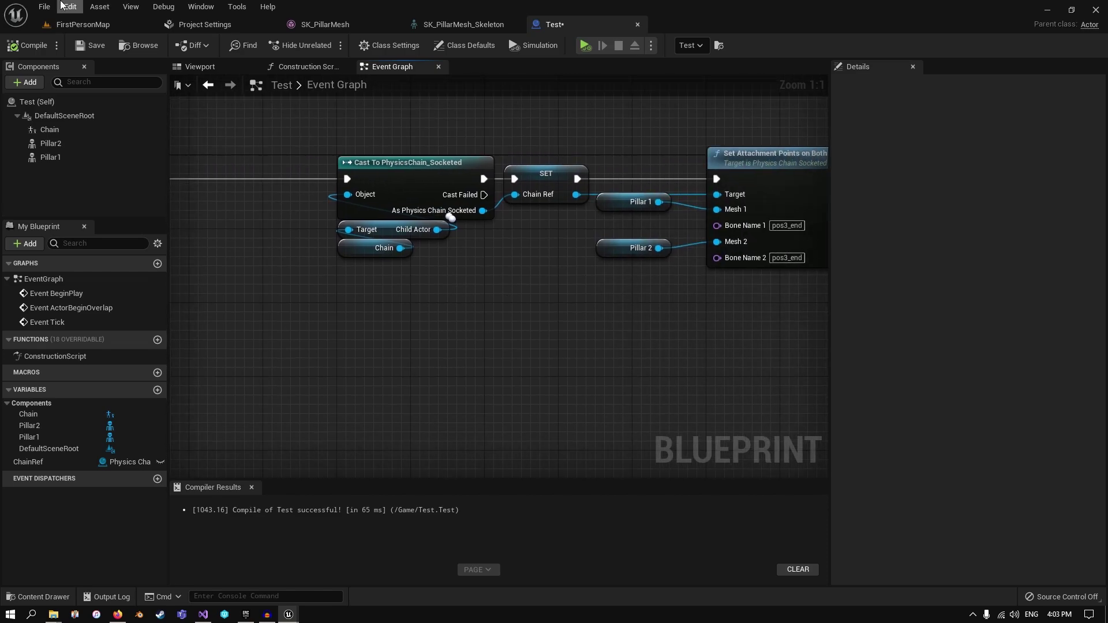
click(27, 45)
click(98, 45)
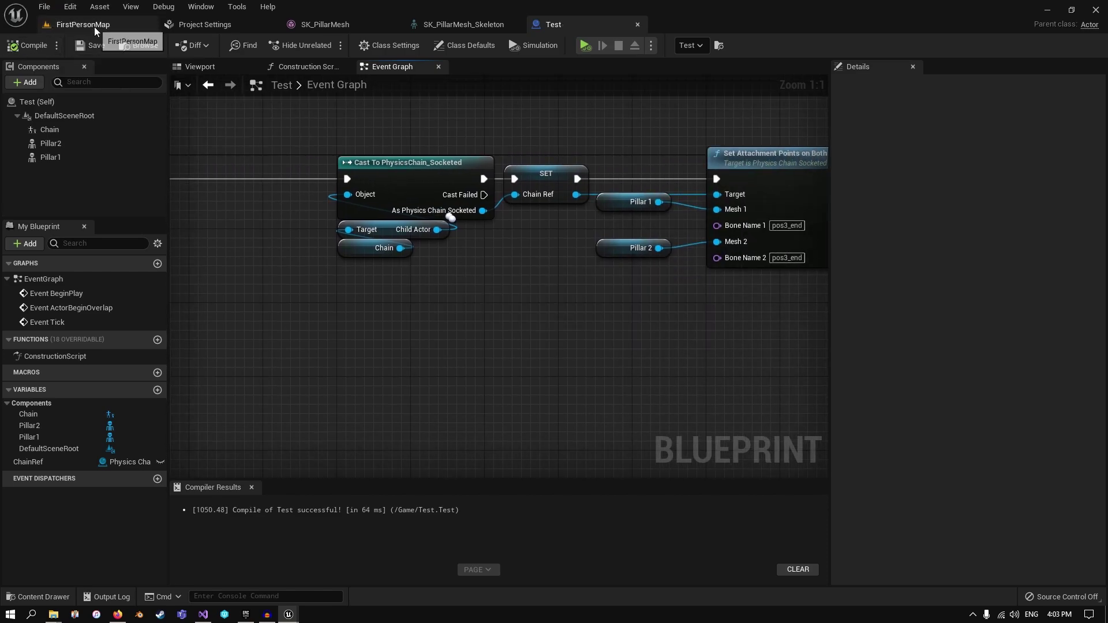
- Simulate FirstPersonMap, examine how the chain behaves between the two pillars, and stop the simulation
click(95, 26)
right_drag(297, 354, 225, 326)
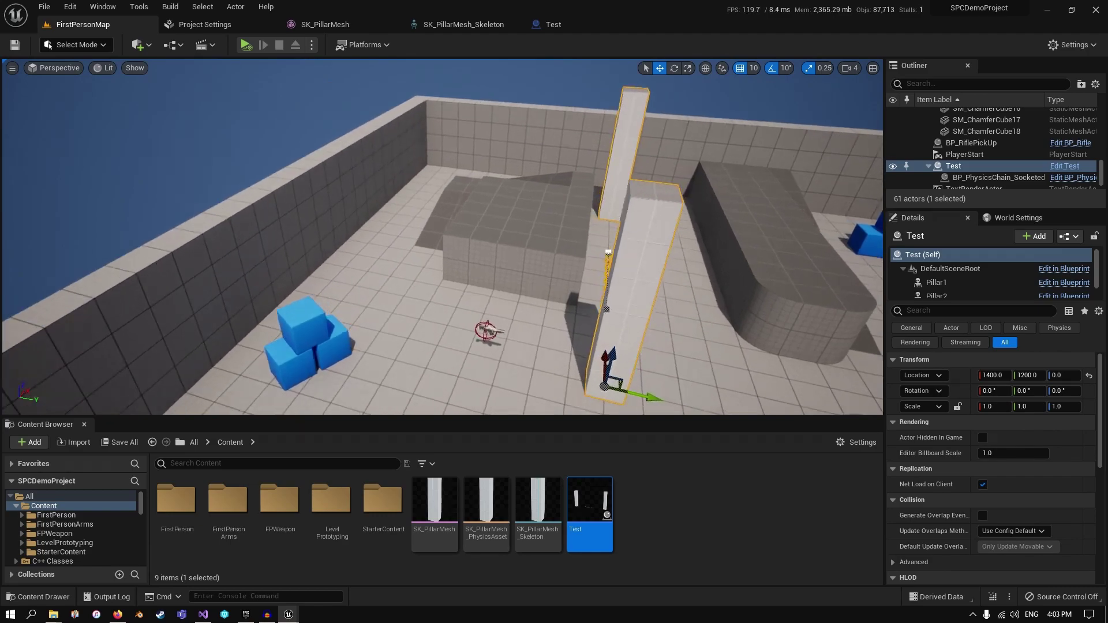
right_drag(439, 243, 438, 242)
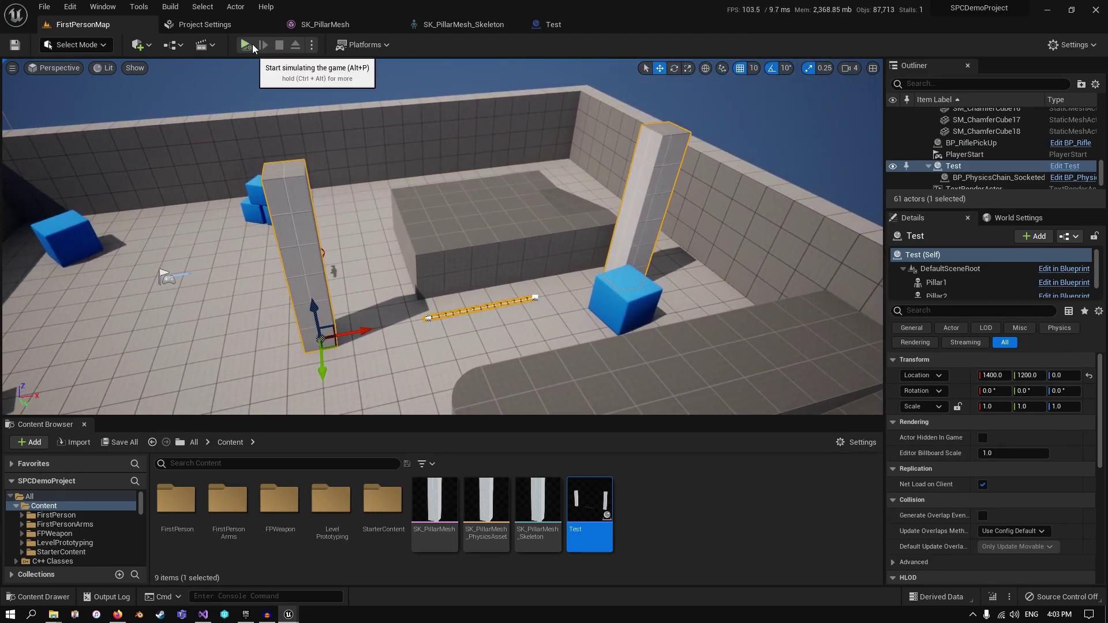
click(248, 45)
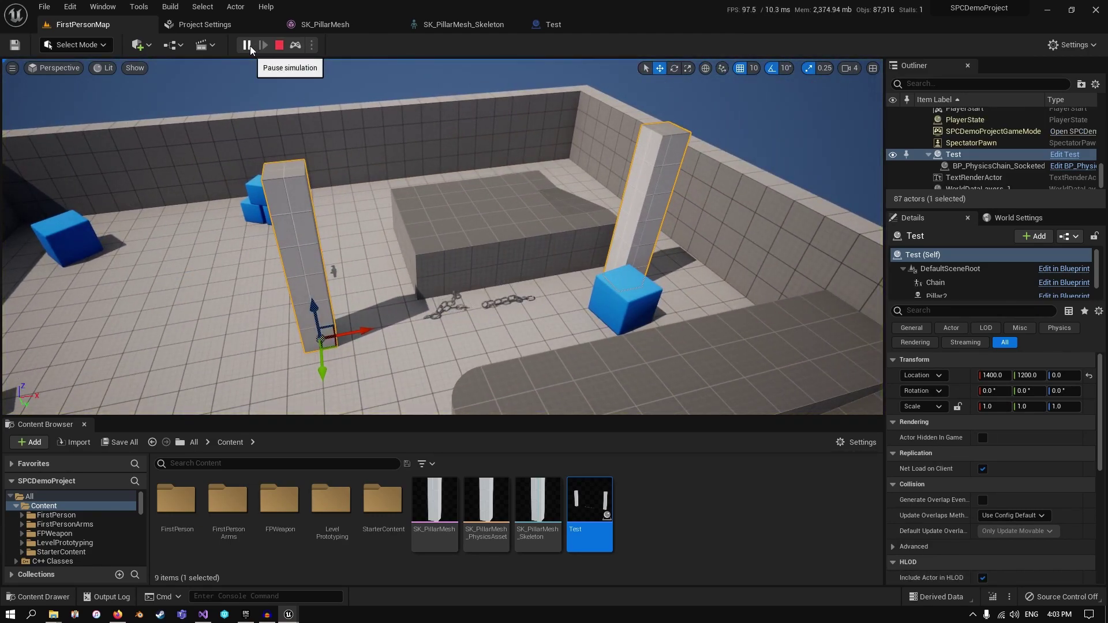
key(w)
right_drag(540, 381, 555, 399)
right_drag(439, 242, 439, 242)
click(280, 46)
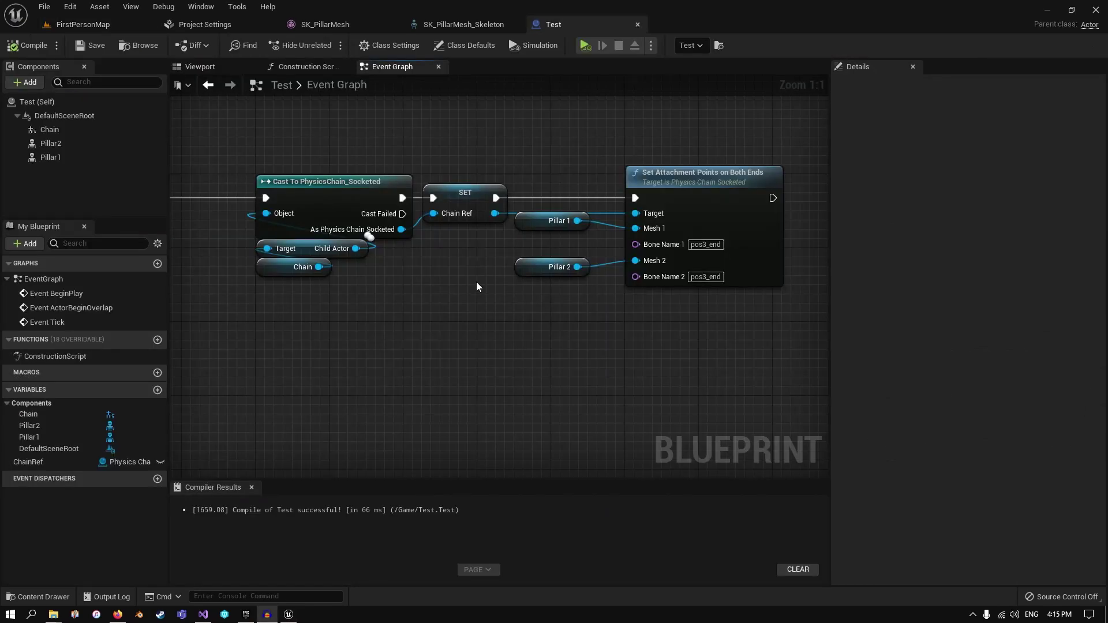
- Copy the cast, Chain Ref, pillar and attachment nodes from the Event Graph into the Construction Script and connect them to its entry node
click(200, 66)
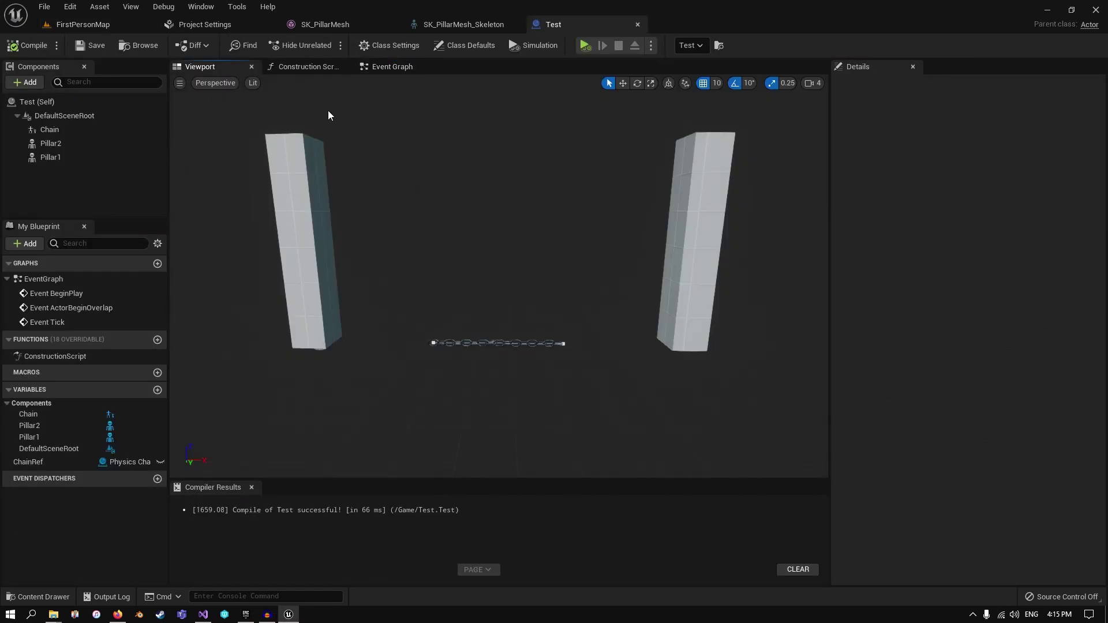
click(380, 71)
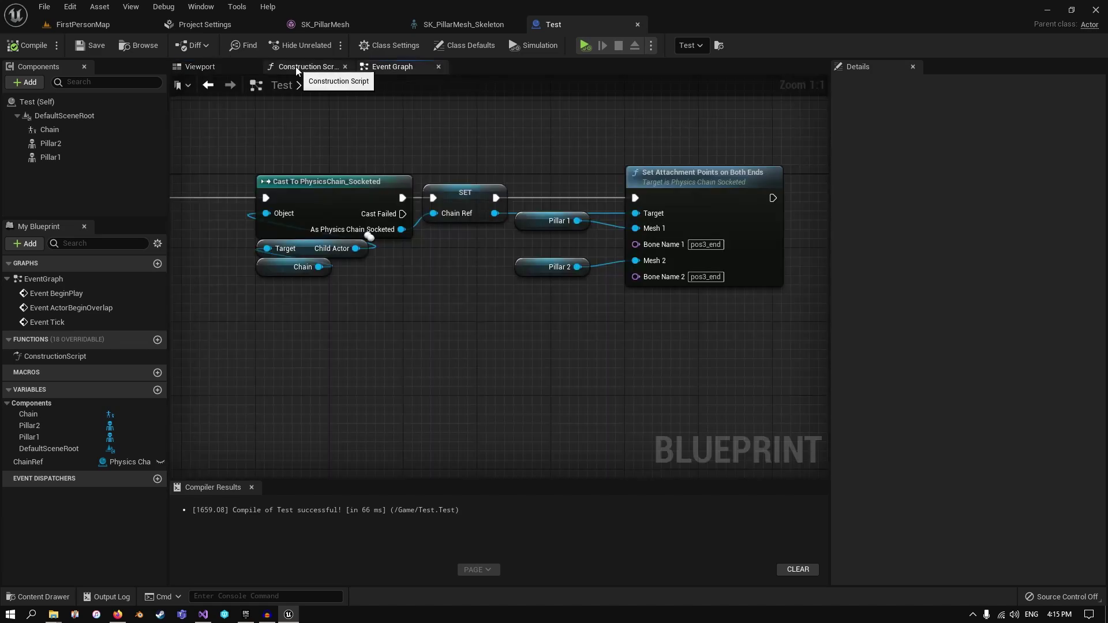
drag(243, 147, 770, 359)
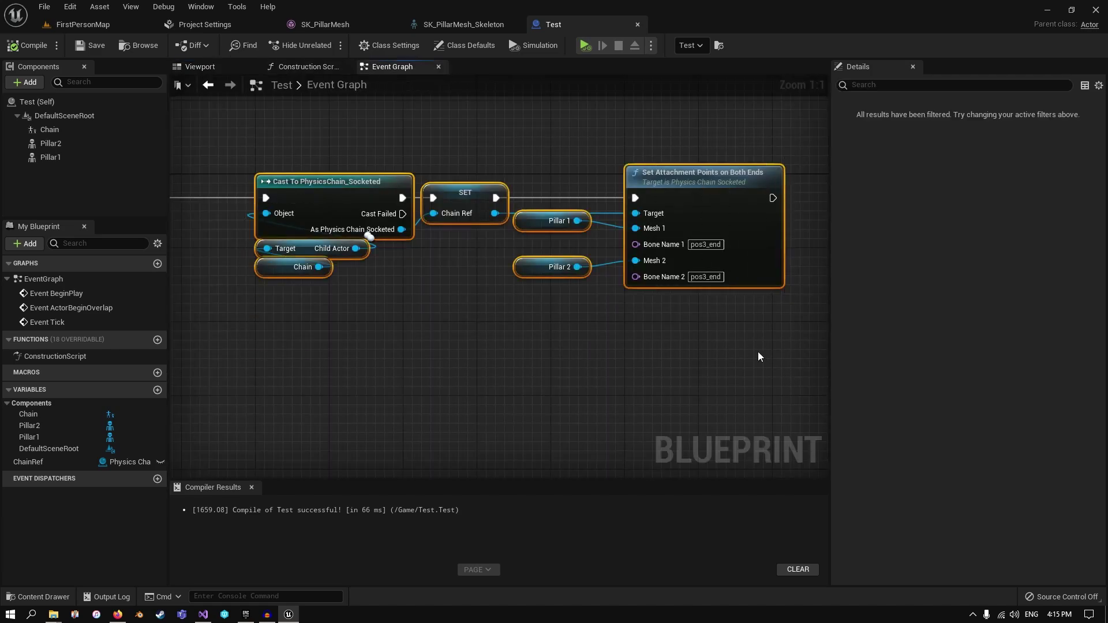
click(305, 67)
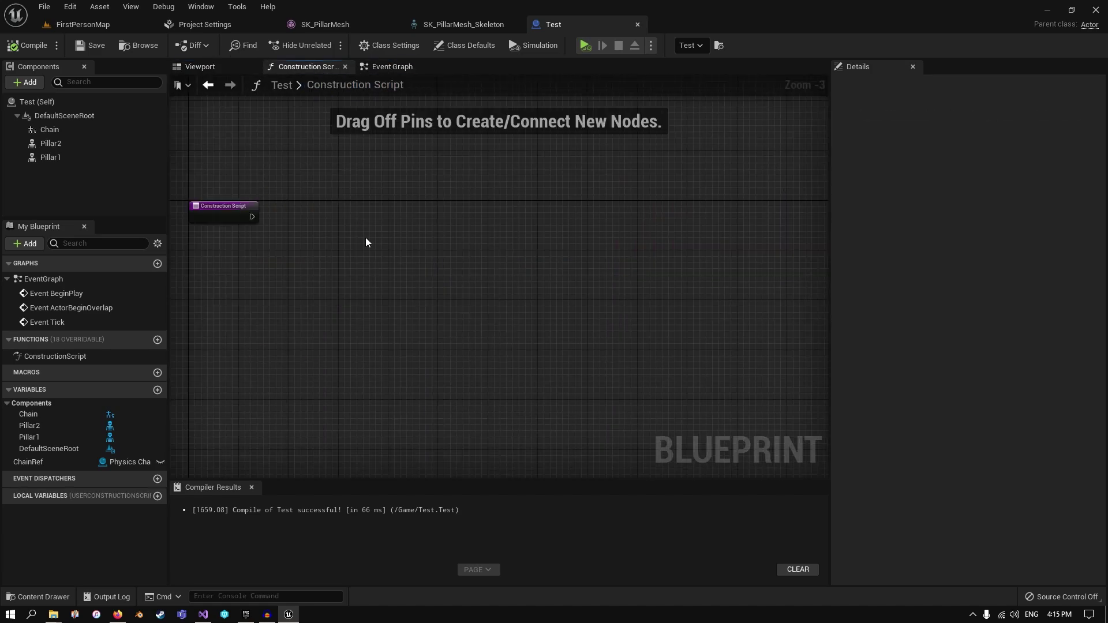
scroll(379, 258, up, 1)
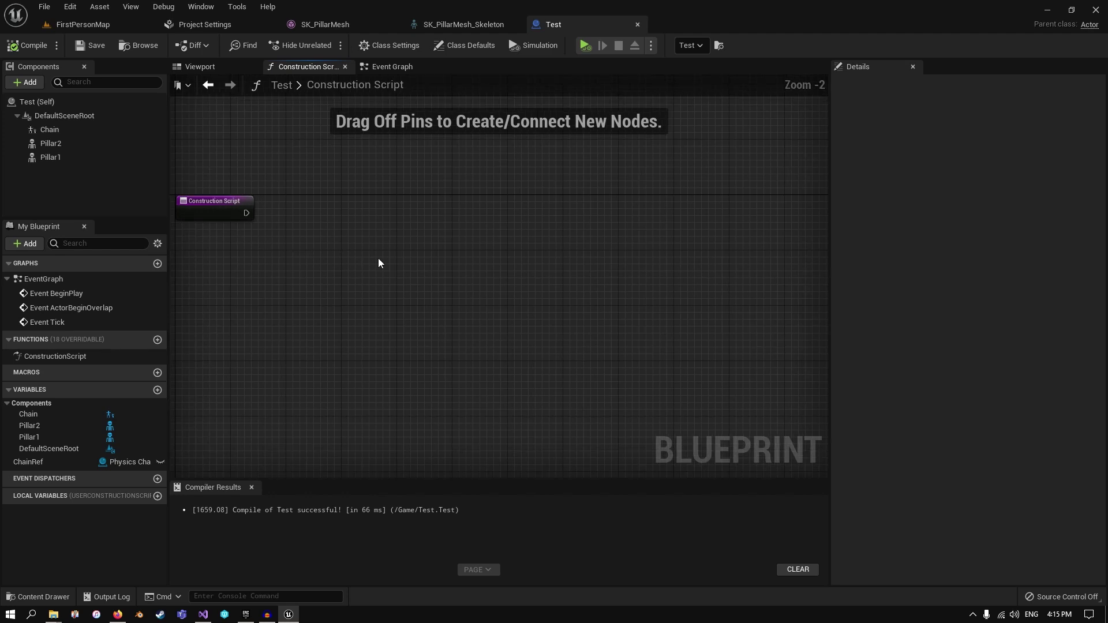
key(ctrl+v)
drag(321, 237, 336, 210)
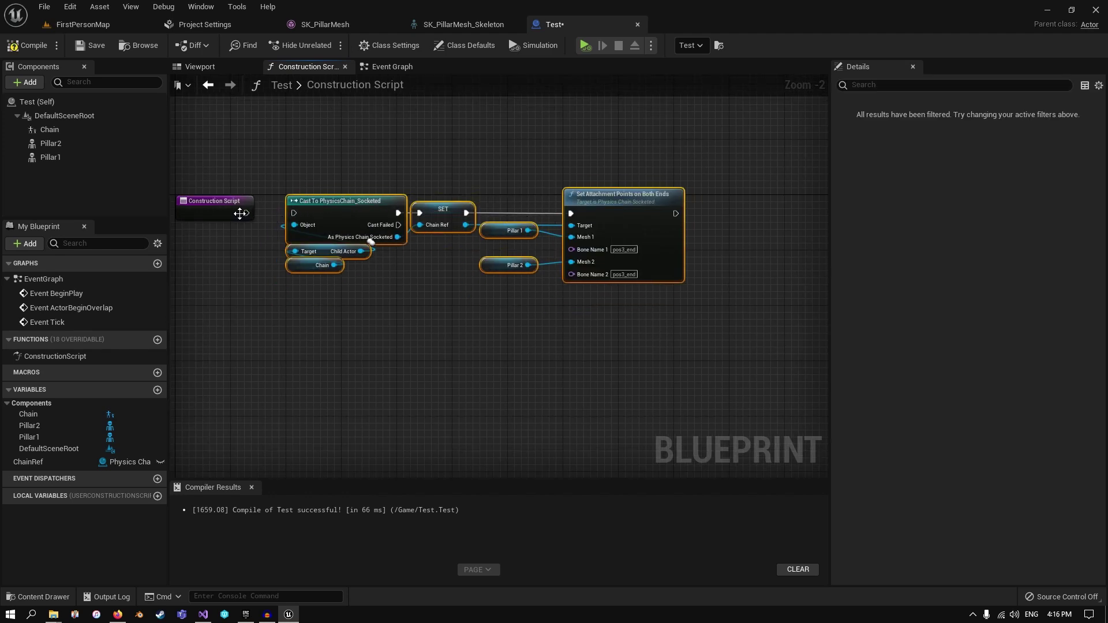
drag(247, 213, 295, 214)
click(445, 247)
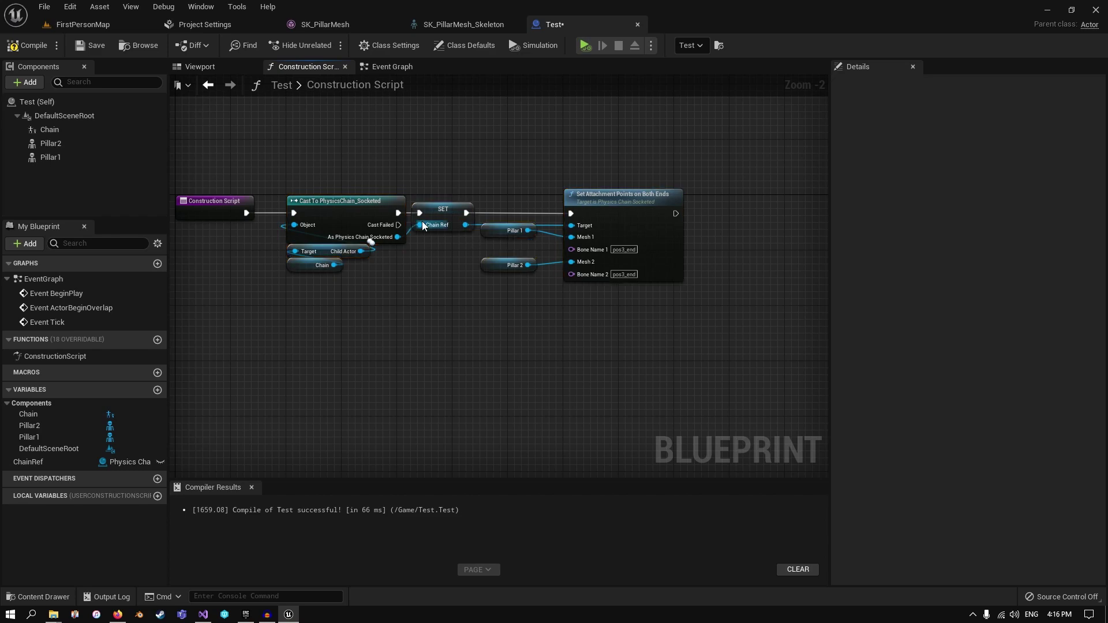
- Add a Generate Temp Links node targeting Chain Ref in the Construction Script and connect it after Set Attachment Points on Both Ends
scroll(472, 269, up, 1)
click(539, 258)
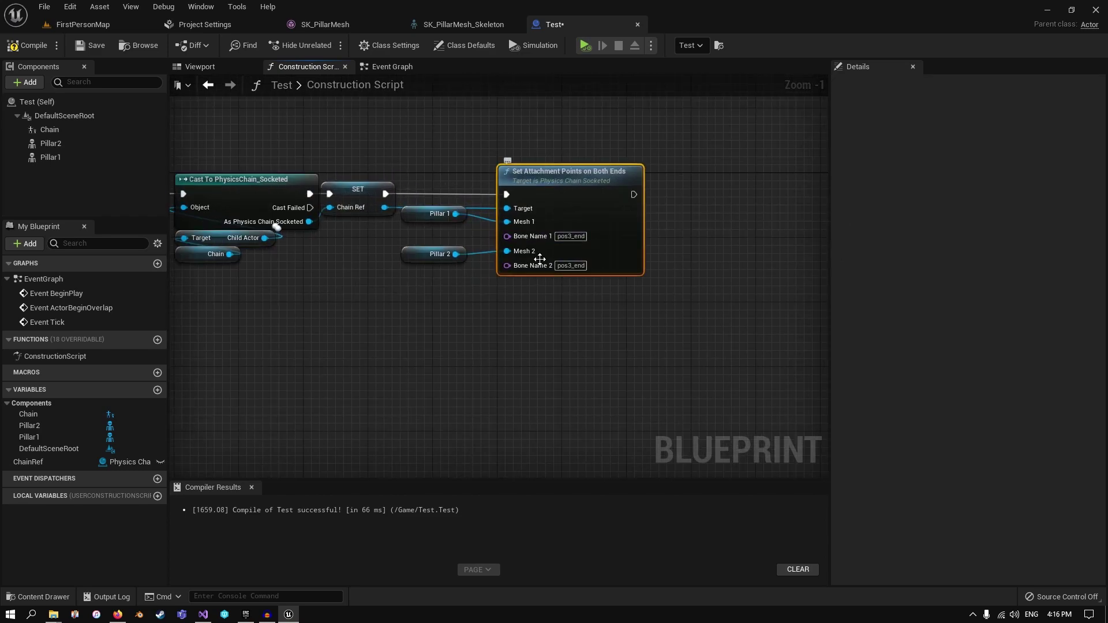
right_drag(673, 233, 579, 246)
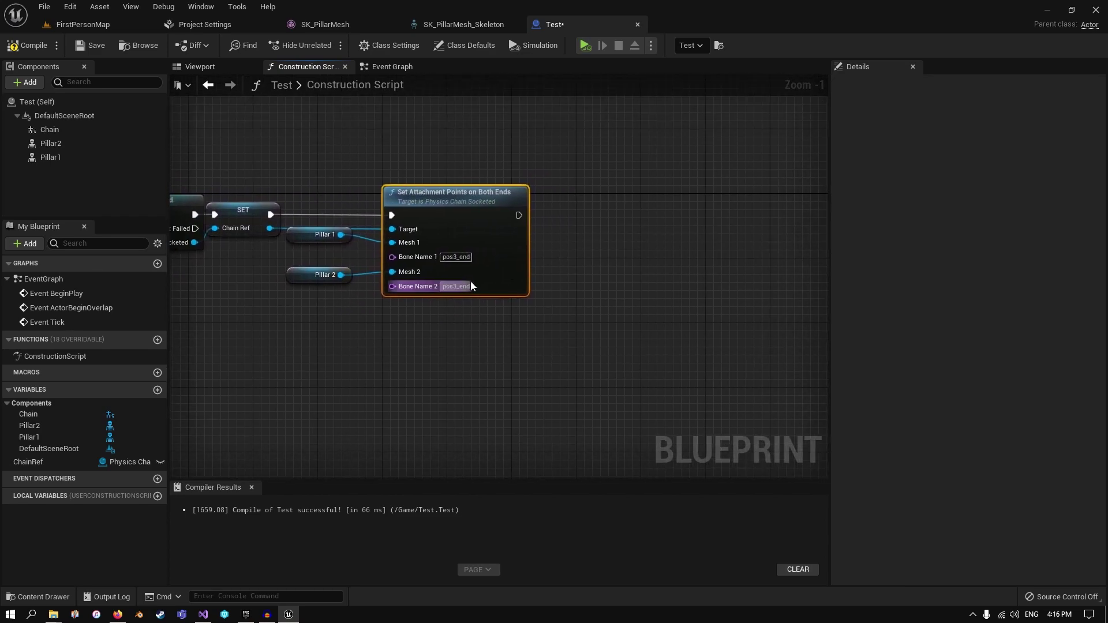
drag(269, 228, 626, 233)
text(generate)
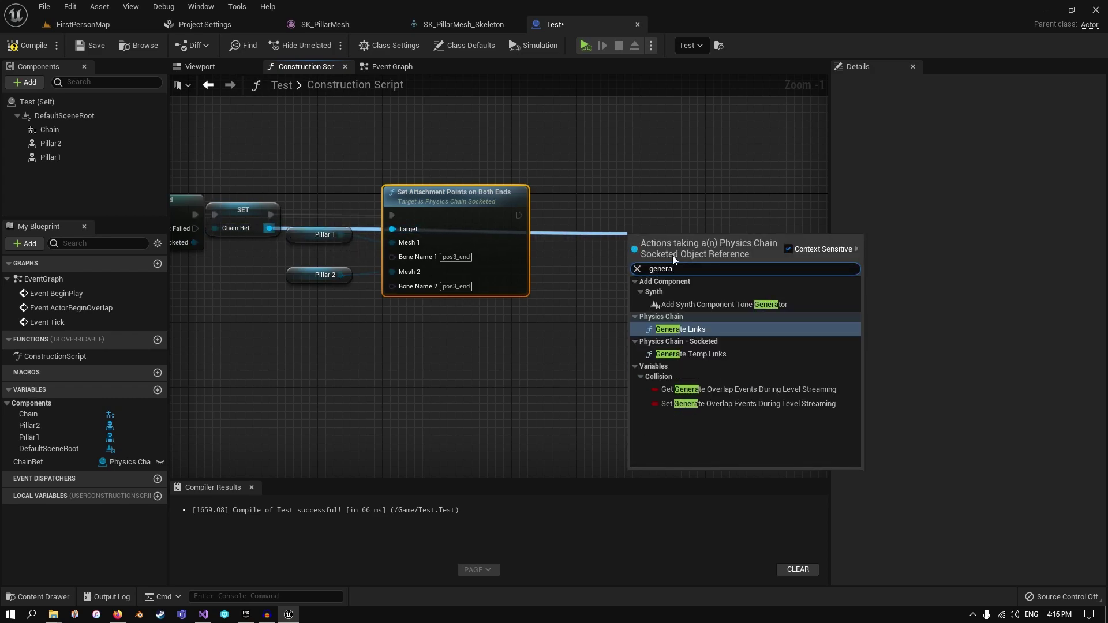
click(720, 354)
drag(677, 250, 629, 201)
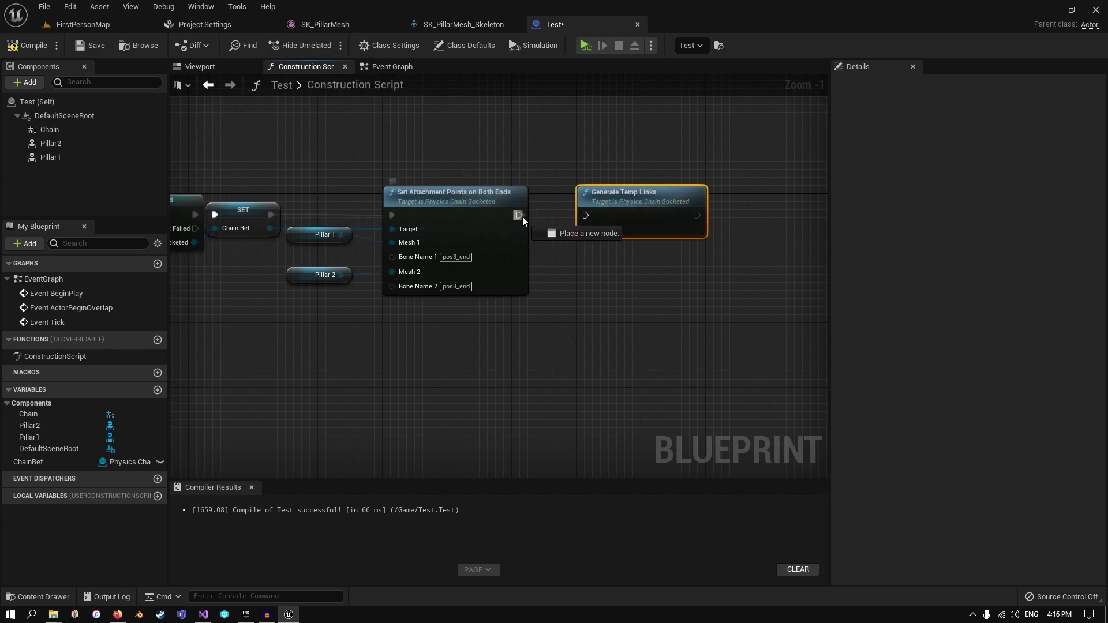
drag(519, 215, 585, 215)
click(604, 286)
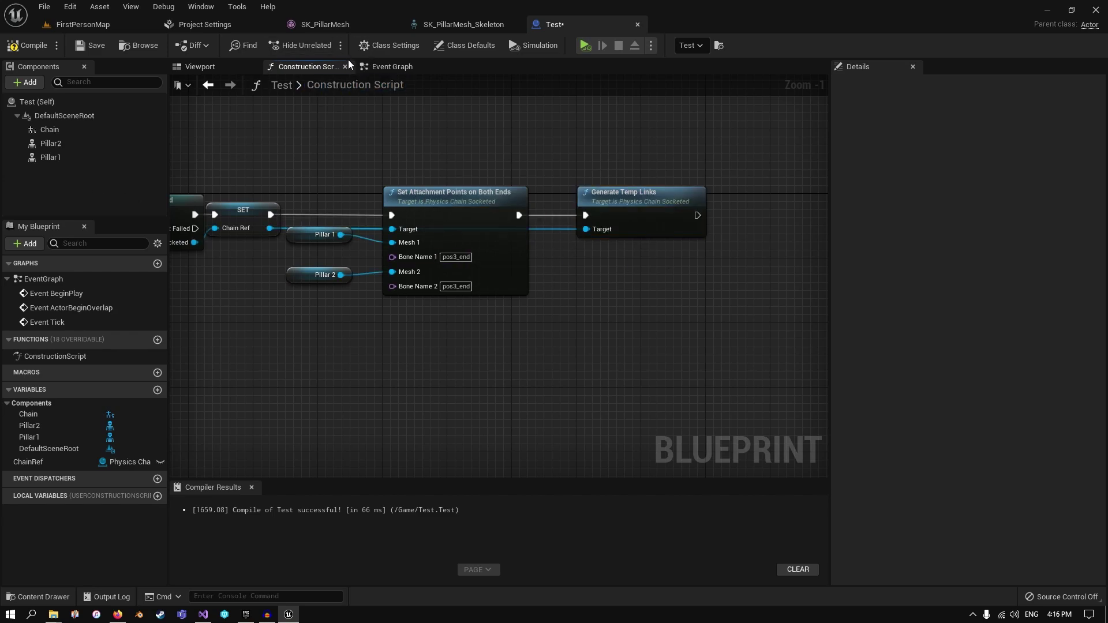
- Delete the cast, Child Actor, Chain and Chain Ref setter nodes from the Event Graph
click(388, 67)
scroll(477, 292, down, 1)
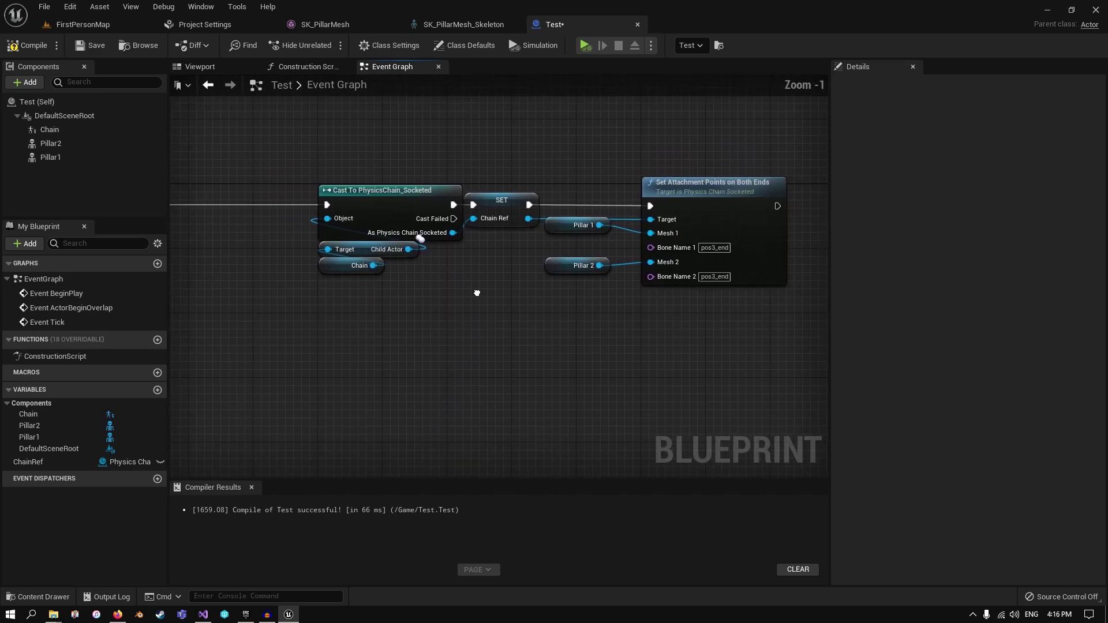
drag(398, 275, 402, 278)
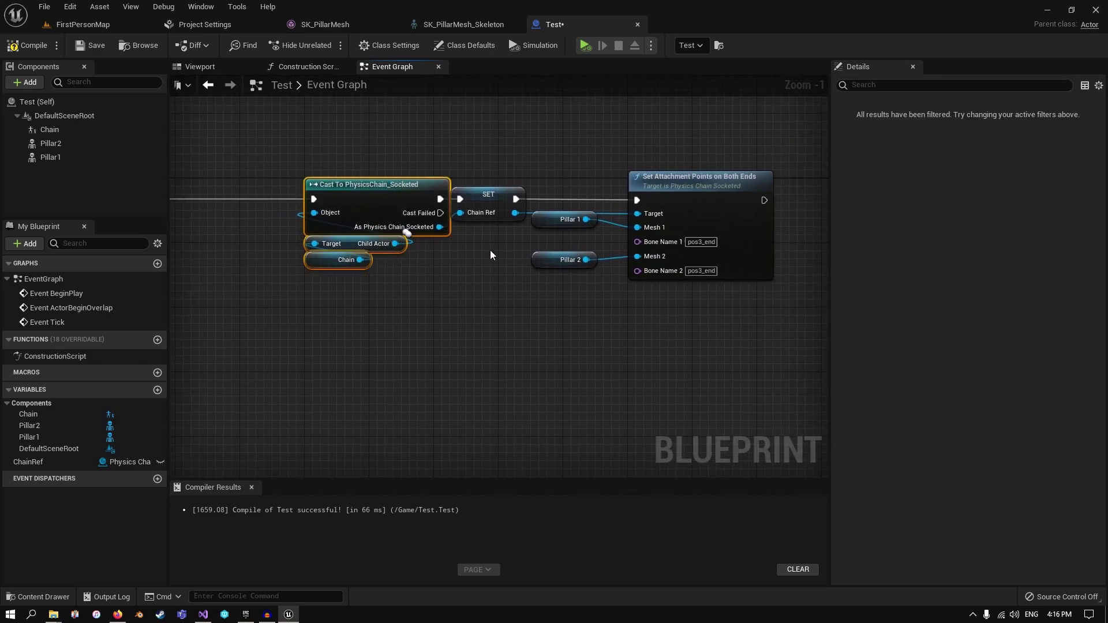
key(Delete)
click(483, 203)
key(Delete)
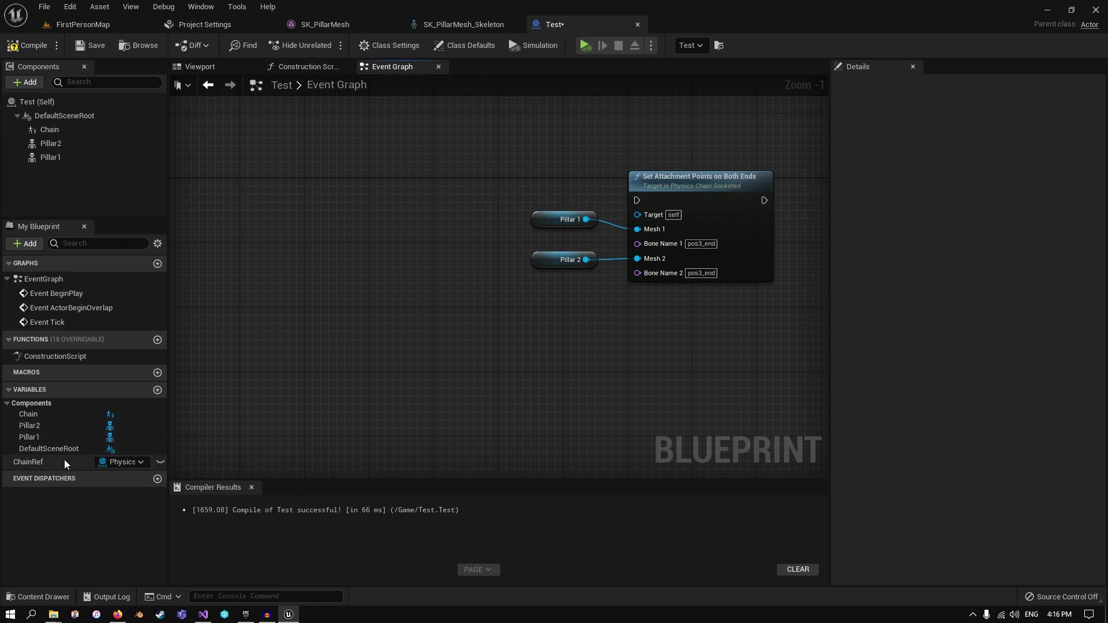
- Add a getter for the ChainRef variable to the Event Graph and convert it to a validated get
drag(64, 462, 343, 242)
click(361, 258)
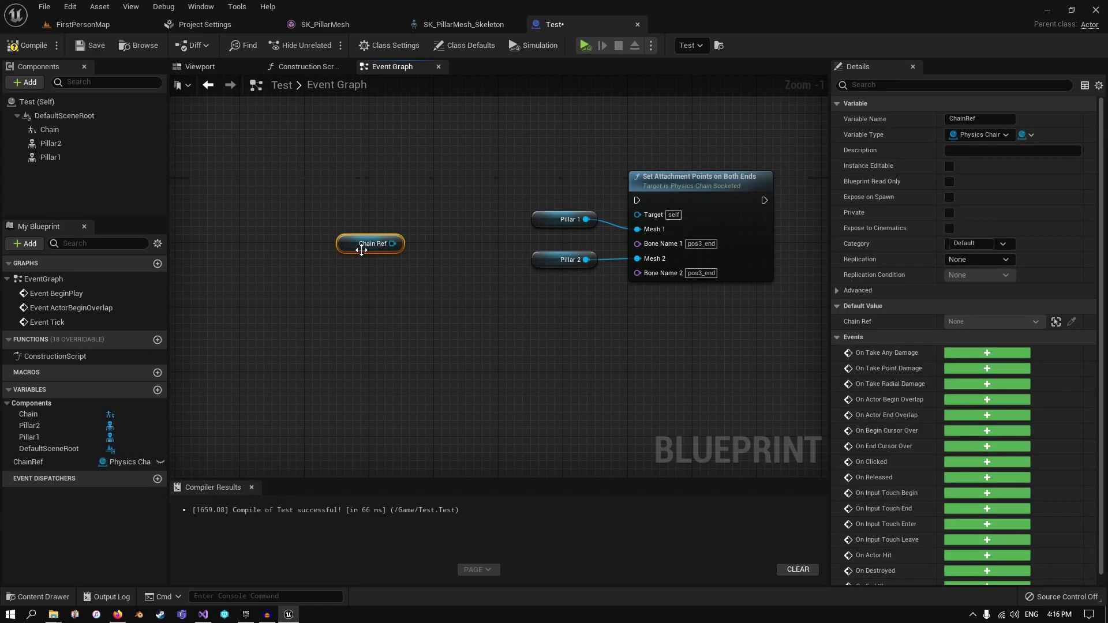
right_click(361, 250)
click(400, 494)
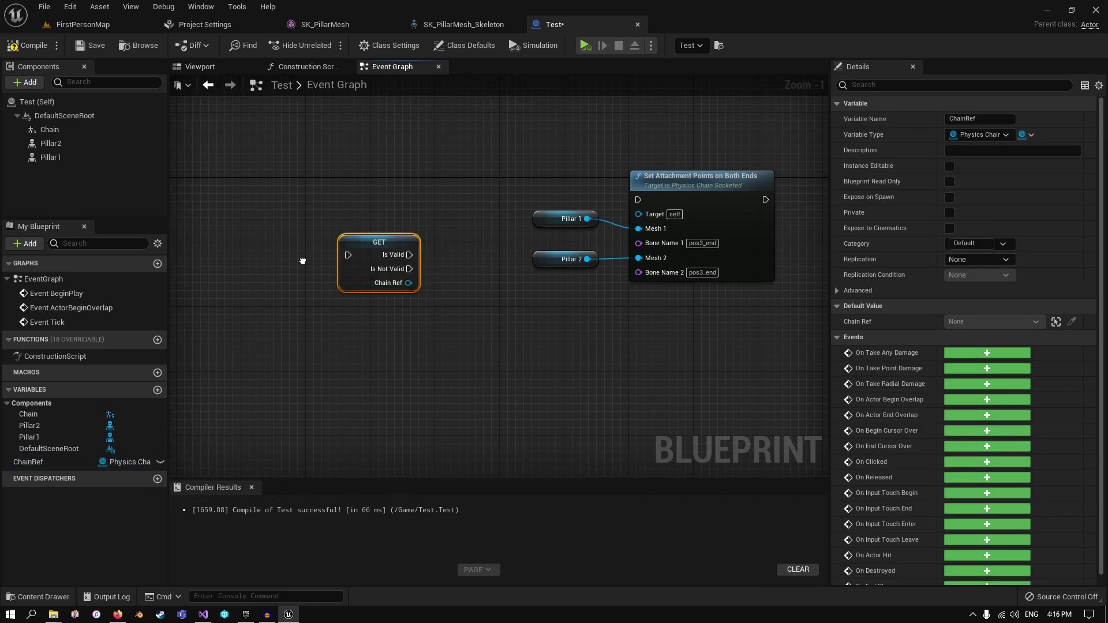
right_drag(302, 261, 265, 210)
- Wire BeginPlay through the validated get to Set Attachment Points on Both Ends, connect Chain Ref to its Target, and compile the Blueprint
drag(476, 264, 509, 207)
right_drag(567, 211, 413, 196)
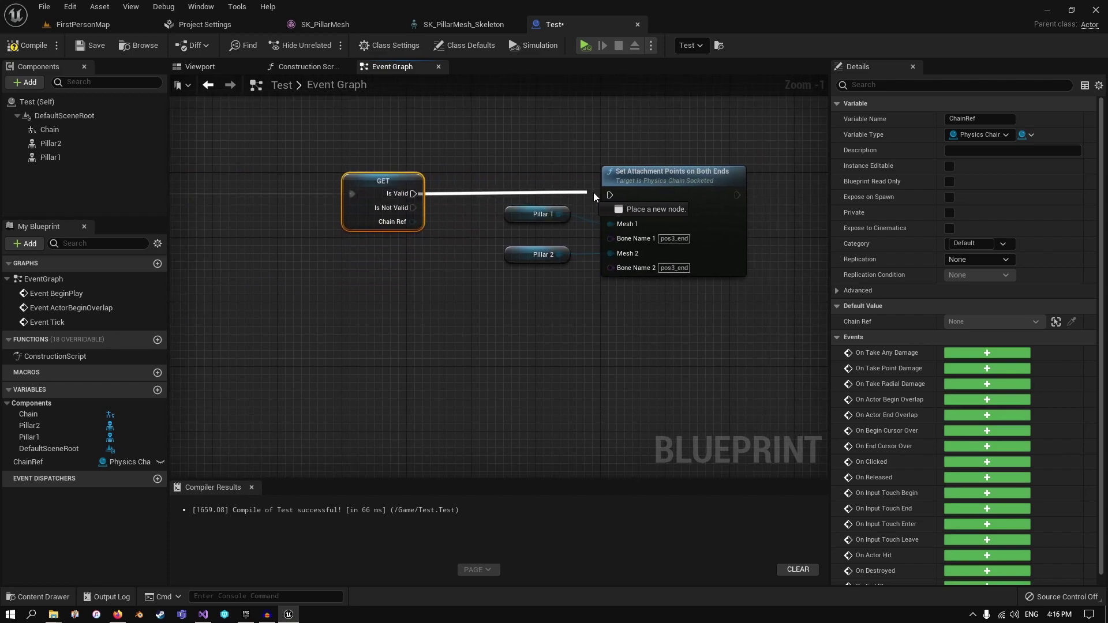
right_drag(652, 169, 608, 170)
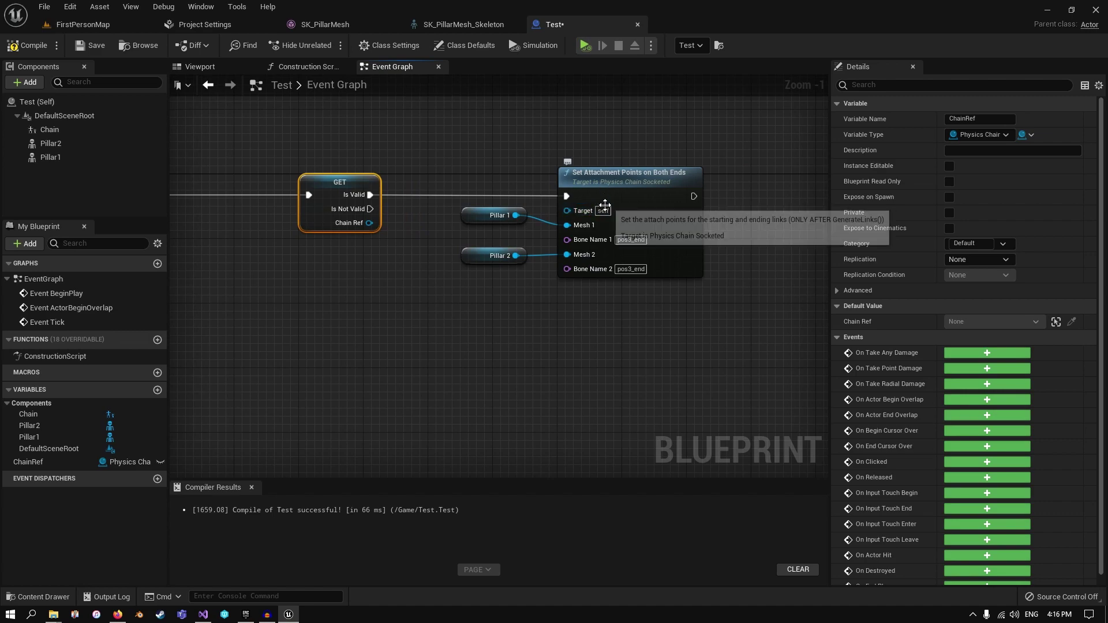
drag(368, 222, 567, 211)
right_drag(516, 294, 432, 296)
drag(432, 297, 465, 188)
right_drag(413, 238, 519, 221)
click(48, 49)
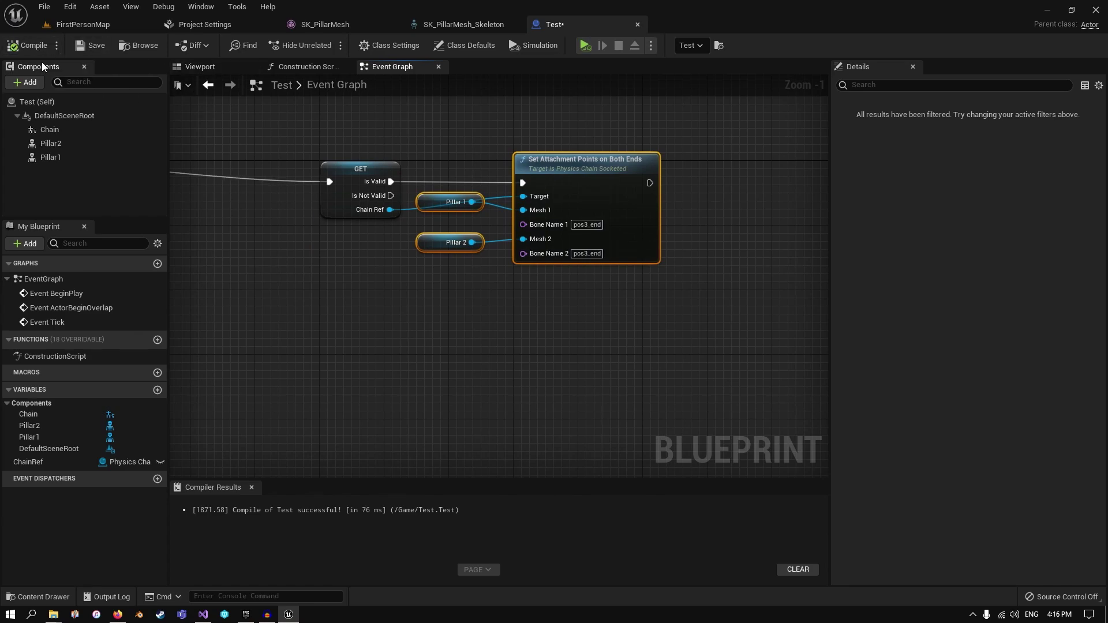
- Preview the chain in the Blueprint's viewport, and turn on bone display in the FirstPersonMap level viewport
click(198, 68)
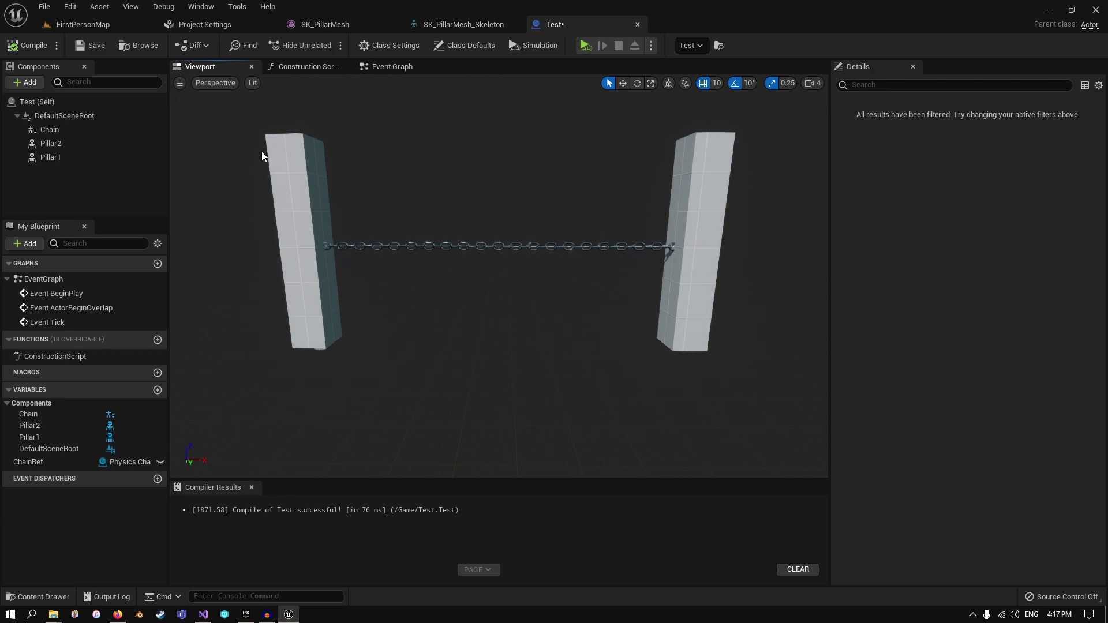
click(82, 23)
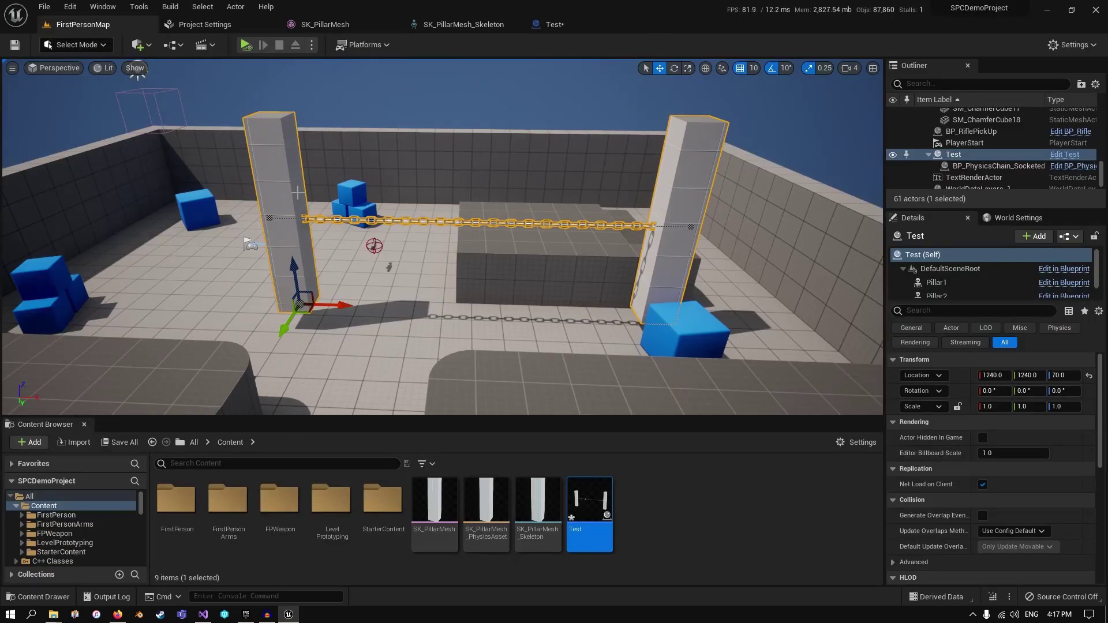
right_drag(295, 190, 278, 155)
click(137, 72)
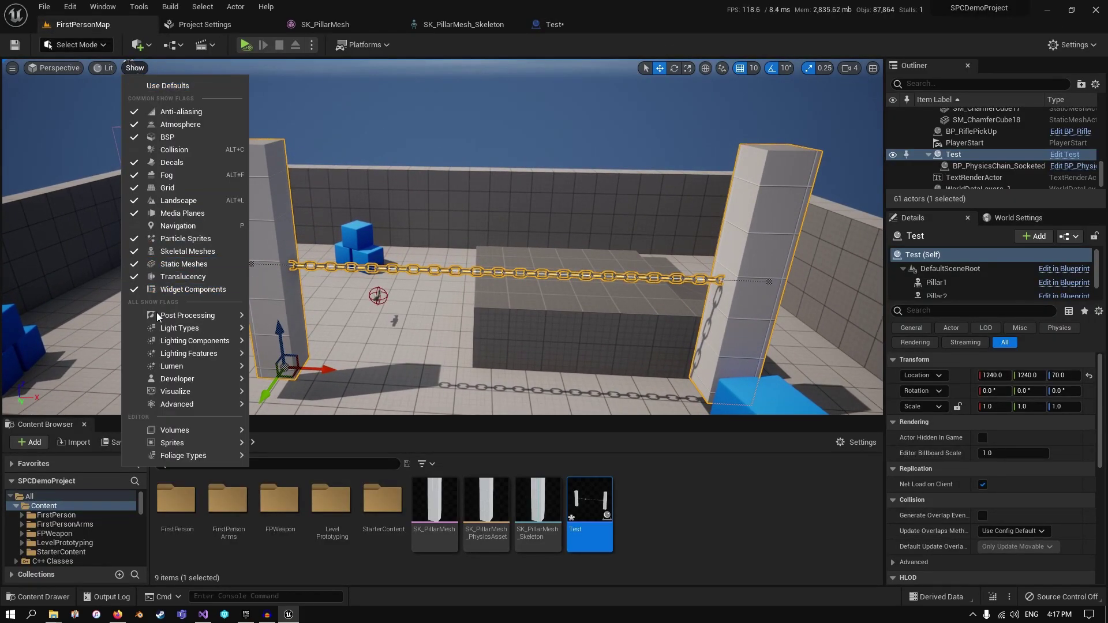
mouse_move(168, 383)
click(282, 379)
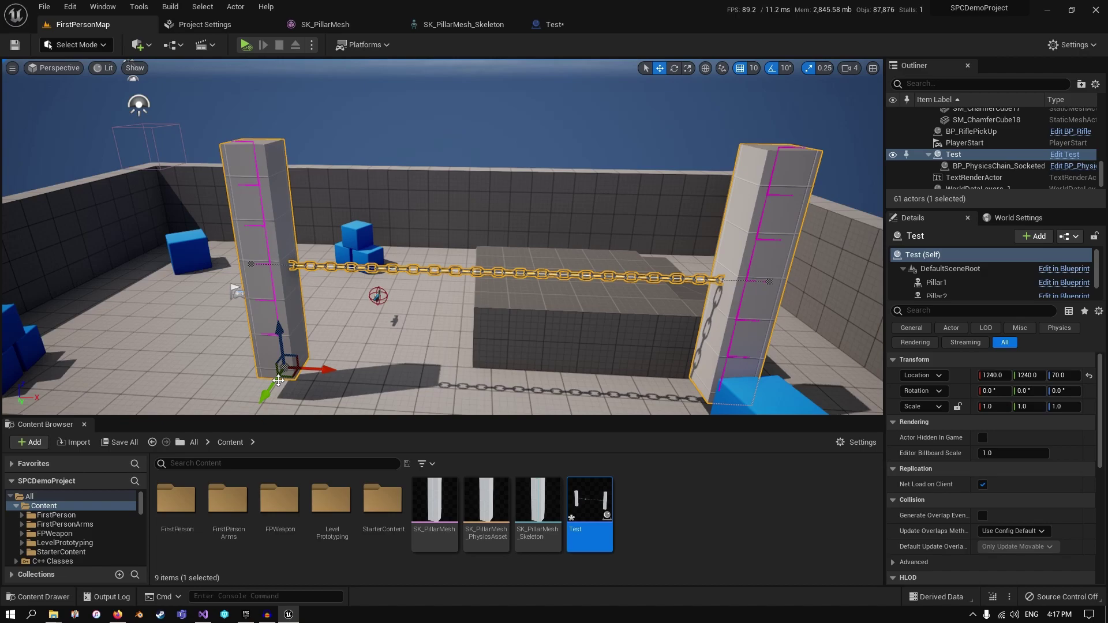
- Examine up close how both chain ends line up with the pillars' bones in the level, and check the bone layout of SK_PillarMesh
key(w)
right_drag(405, 268, 369, 267)
key(s)
key(d)
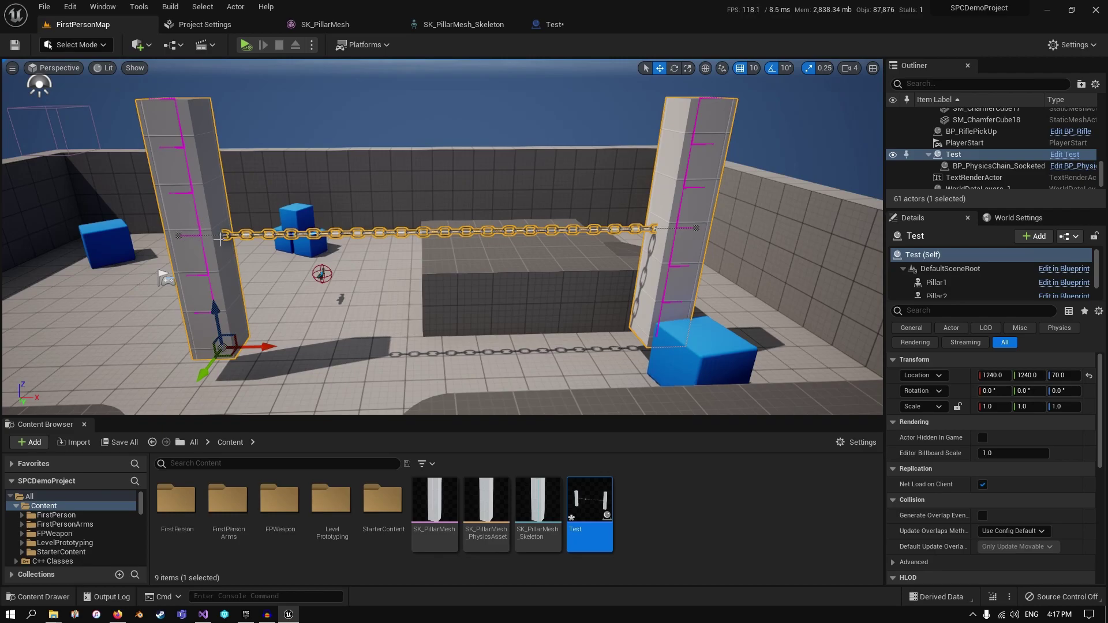
key(w)
right_drag(221, 239, 147, 237)
key(s)
key(s)
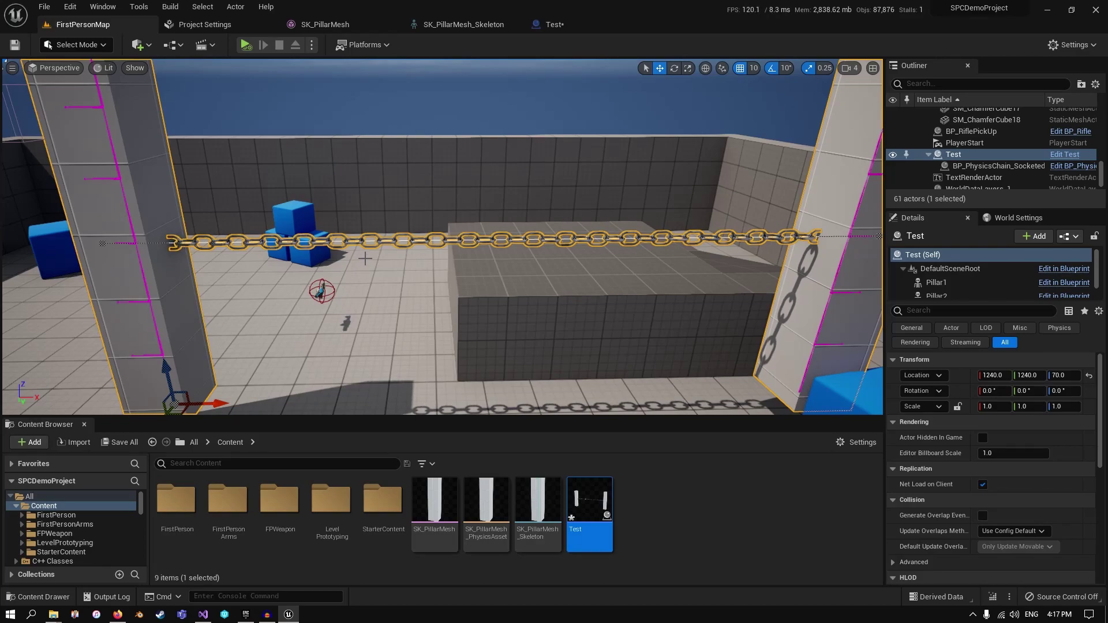
right_drag(272, 257, 242, 258)
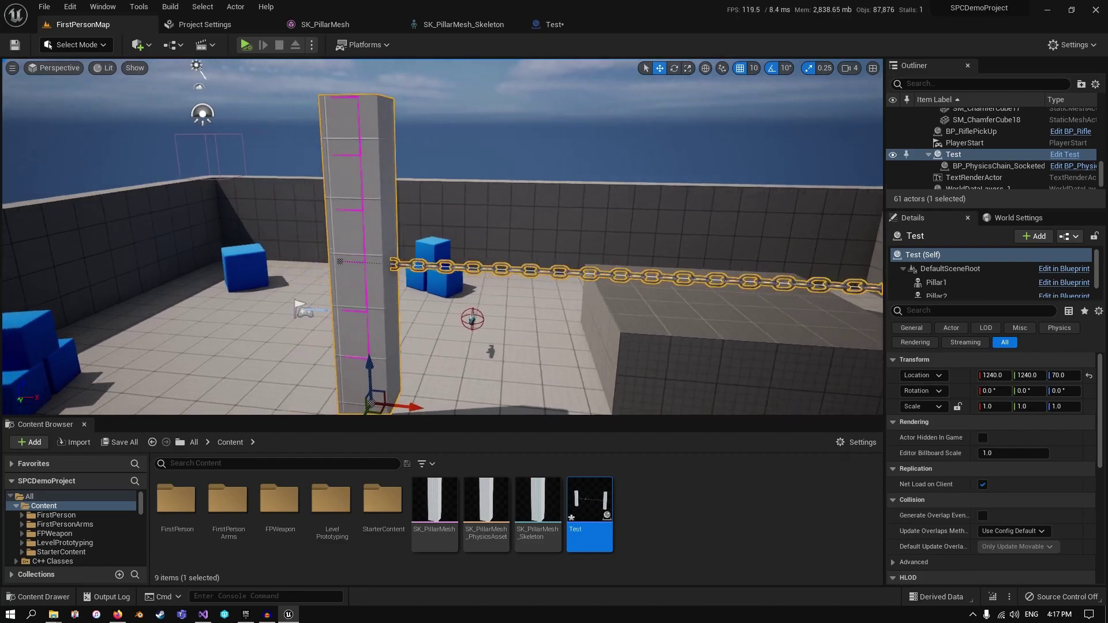
key(w)
key(a)
mouse_move(243, 257)
right_down()
mouse_move(285, 253)
mouse_move(254, 258)
right_up()
key(d)
key(w)
right_drag(152, 238, 153, 238)
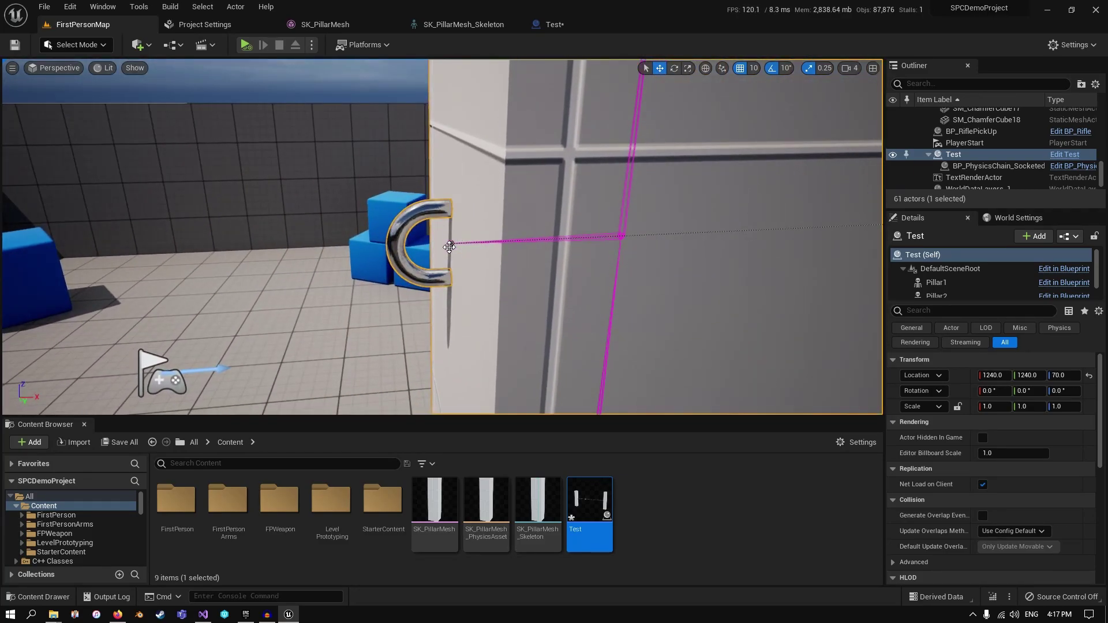
right_drag(452, 239, 452, 262)
key(s)
key(d)
key(w)
key(a)
key(d)
key(w)
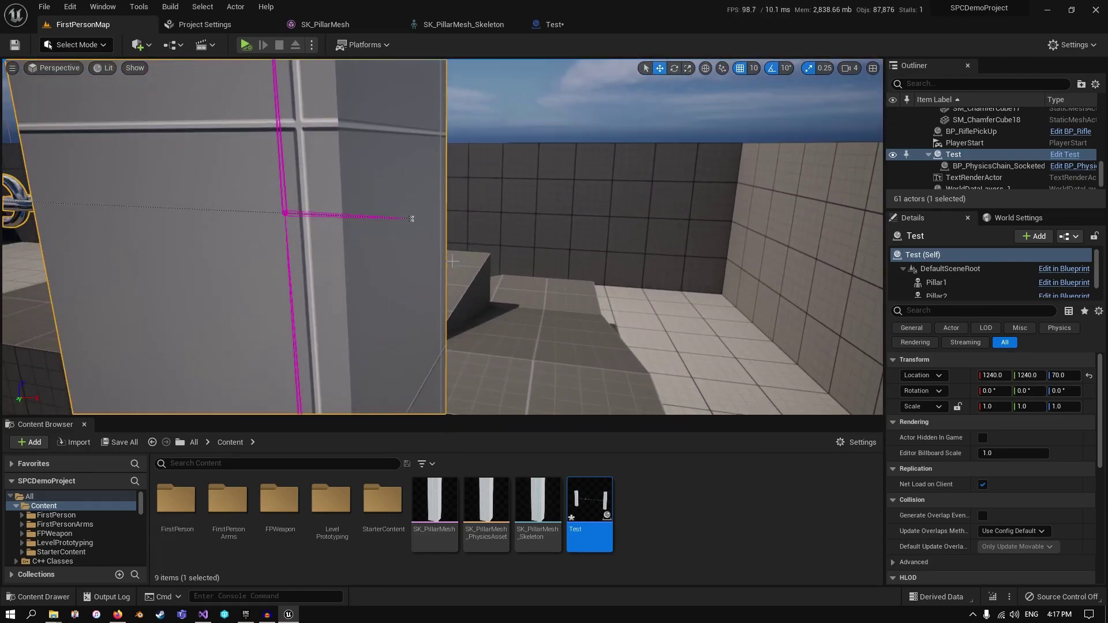
mouse_move(408, 217)
right_down()
mouse_move(462, 236)
mouse_move(543, 231)
mouse_move(582, 242)
mouse_move(408, 218)
right_up()
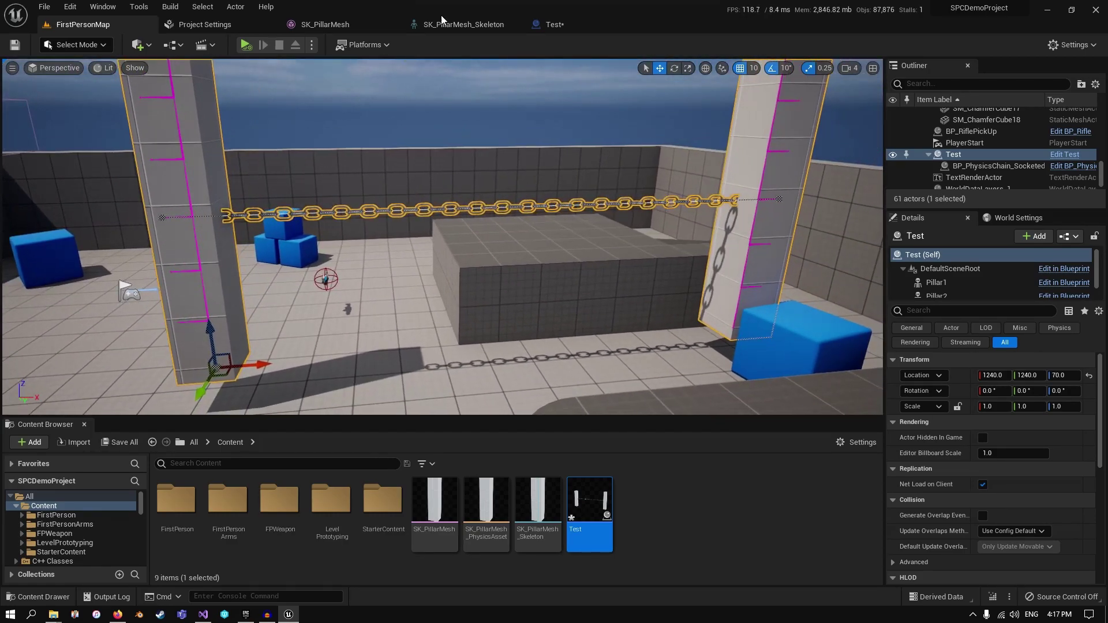
click(438, 25)
click(343, 25)
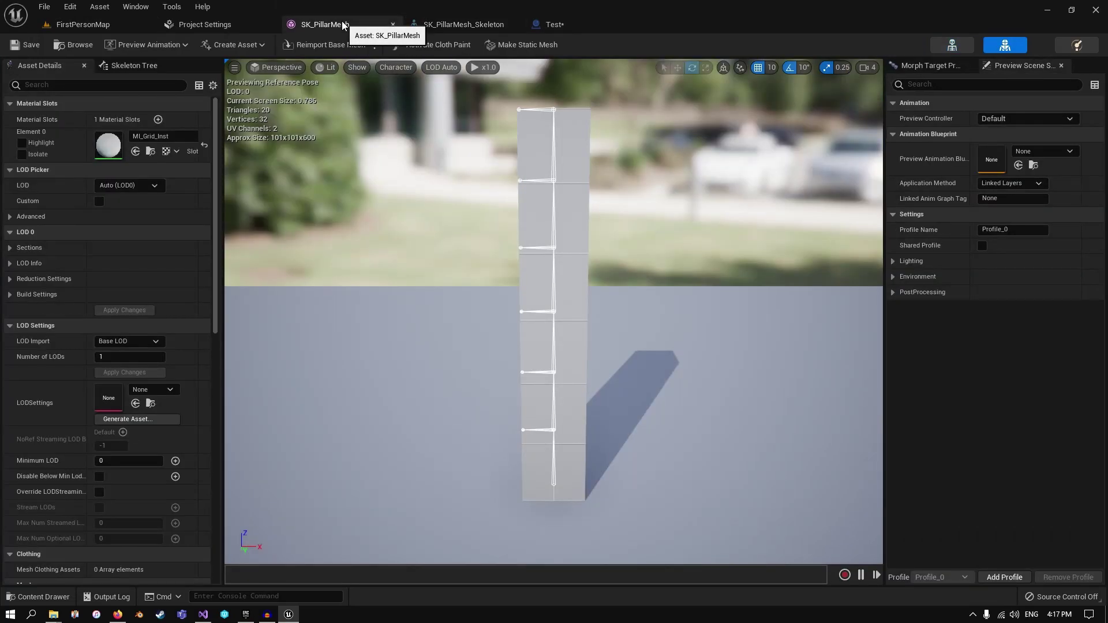
- Set Pillar1's Z rotation to 180°, reset Pillar2's rotation to default, and save the Test Blueprint
click(543, 26)
click(291, 193)
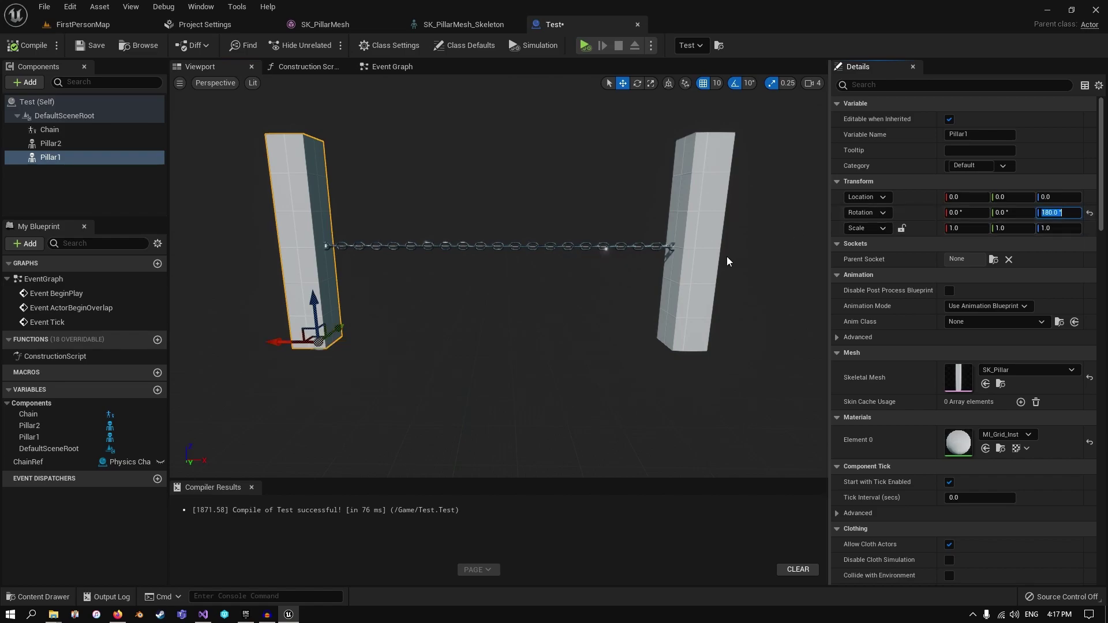
click(714, 237)
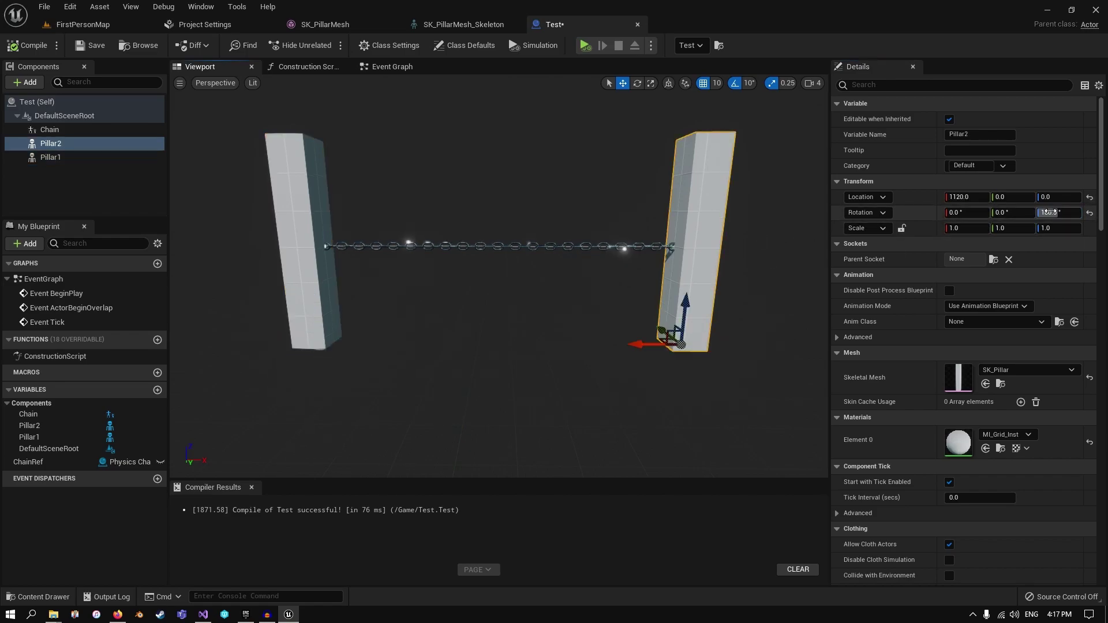
click(1089, 213)
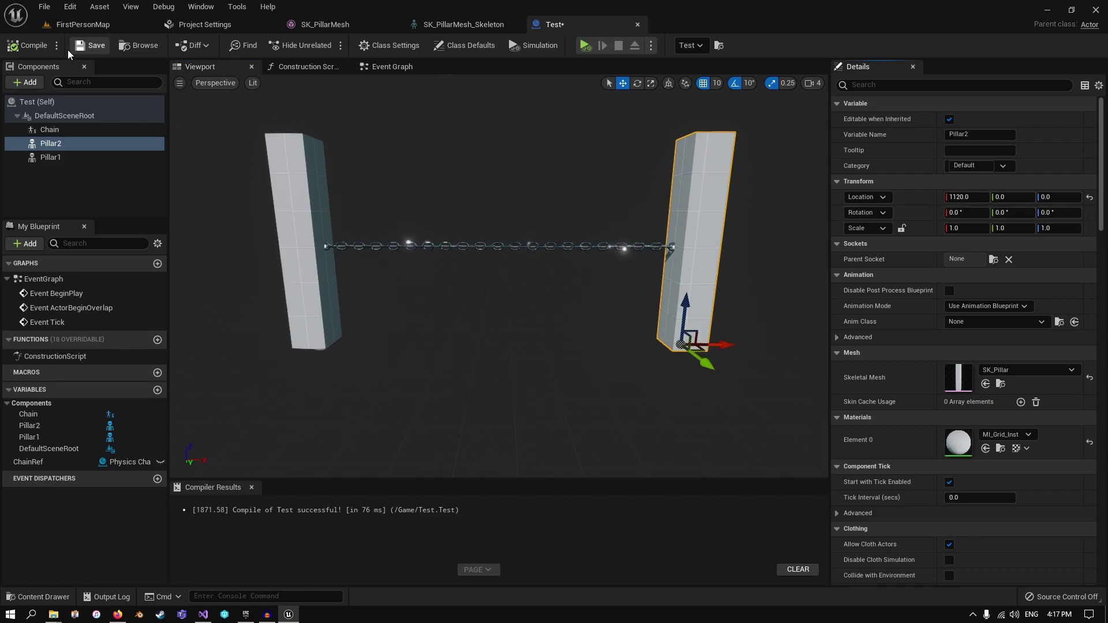
click(95, 48)
- Inspect the chain's attachment to the rotated pillars in FirstPersonMap and simulate the level
click(131, 26)
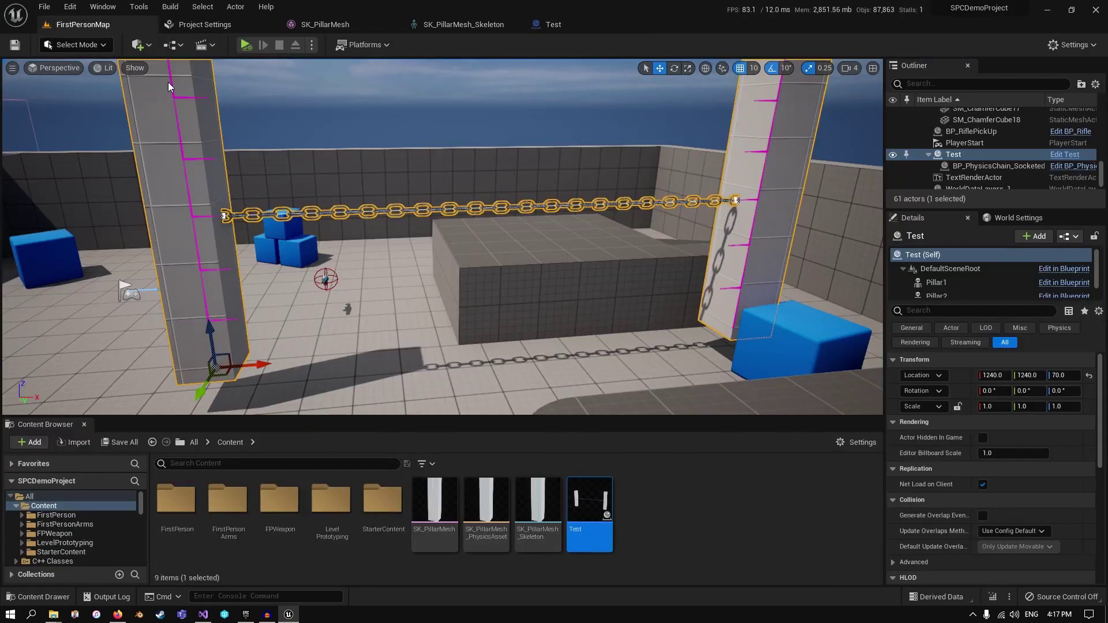
mouse_move(442, 237)
right_down()
mouse_move(664, 222)
mouse_move(352, 237)
mouse_move(360, 269)
mouse_move(352, 256)
mouse_move(571, 185)
mouse_move(479, 237)
mouse_move(376, 260)
mouse_move(225, 260)
mouse_move(442, 236)
right_up()
key(w)
key(w)
key(w)
key(s)
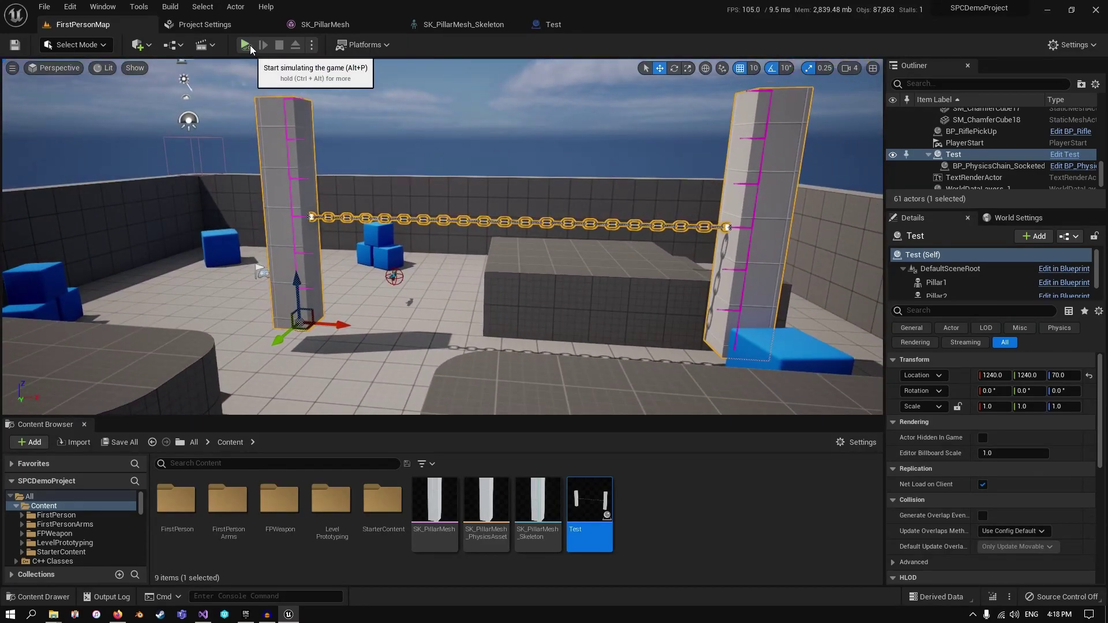
click(247, 45)
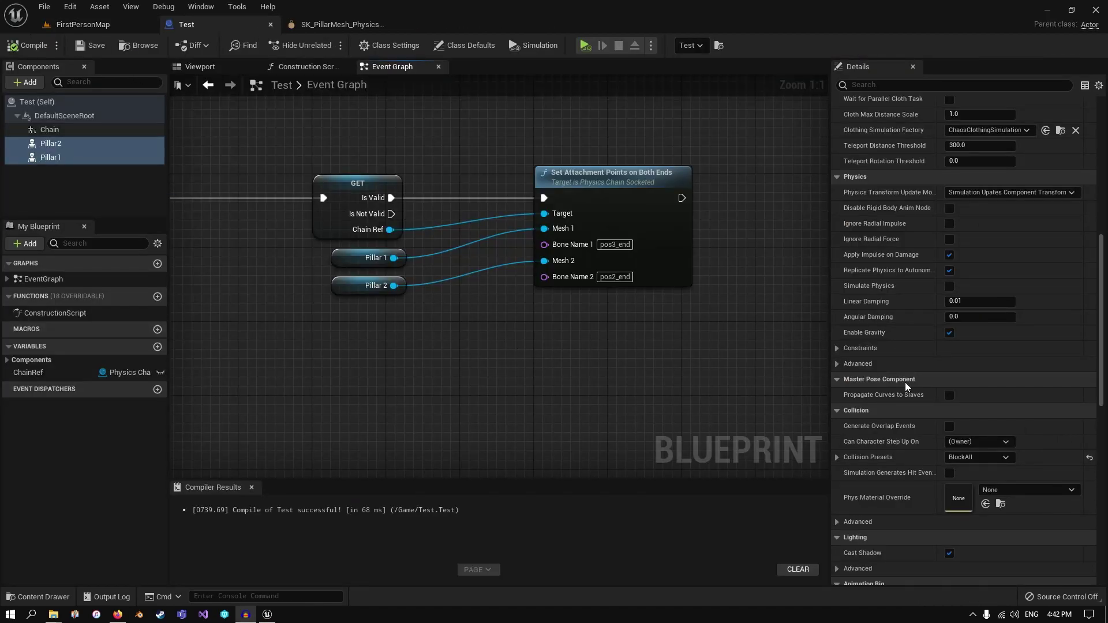
- Set the collision preset of Pillar1 and Pillar2 to NoCollision, and compile and save the Blueprint
click(981, 455)
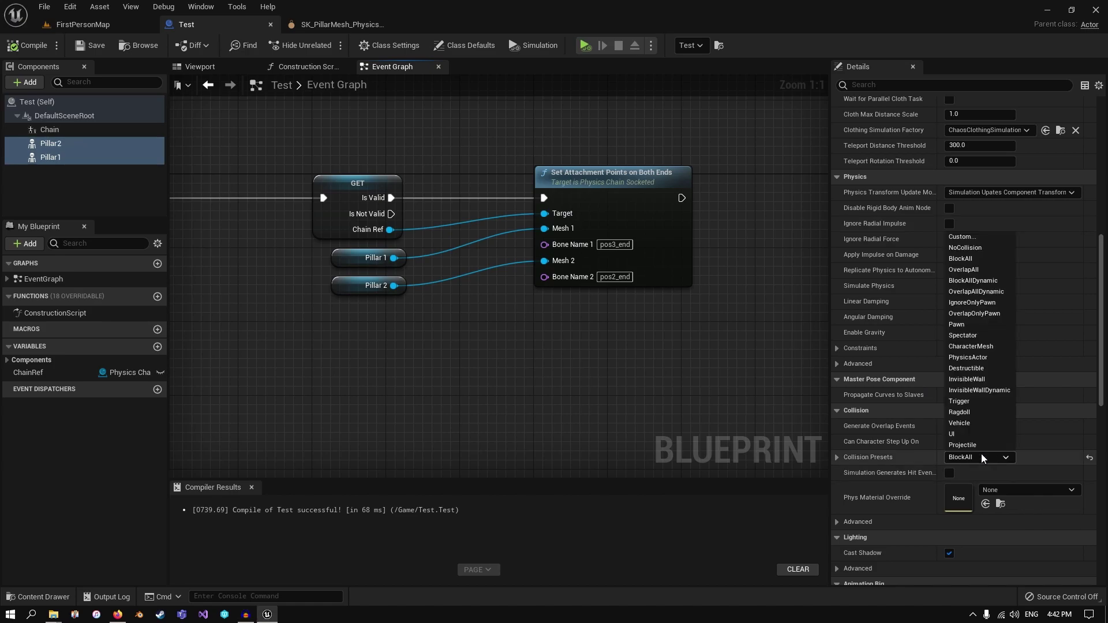
click(978, 249)
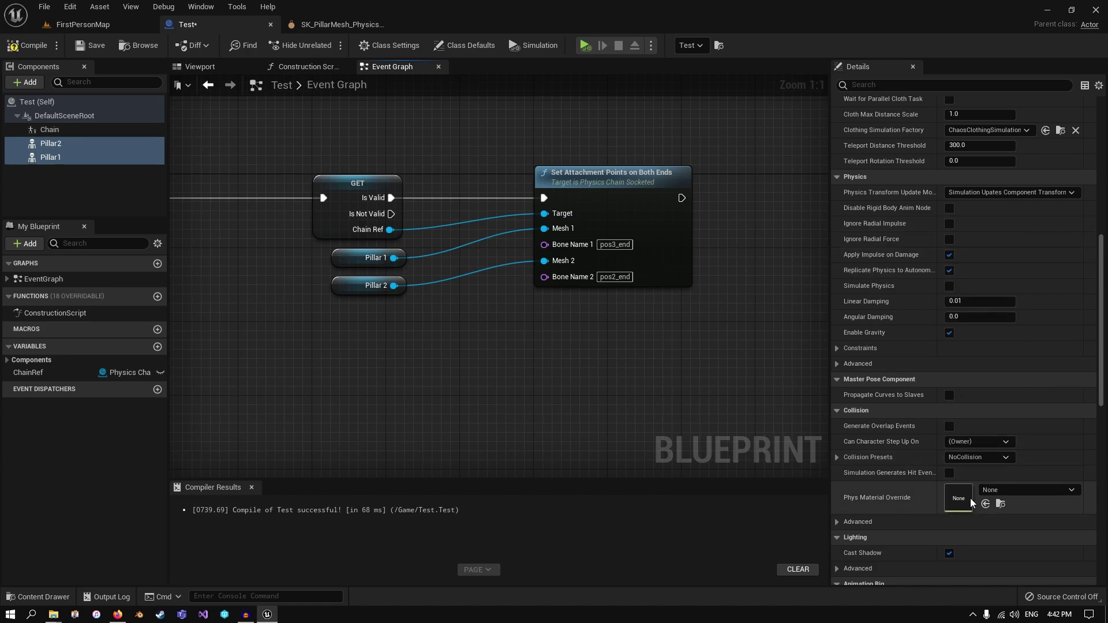
click(39, 48)
click(90, 46)
- Simulate FirstPersonMap to test the chain with pillar collision disabled, and stop the simulation
click(93, 24)
click(245, 45)
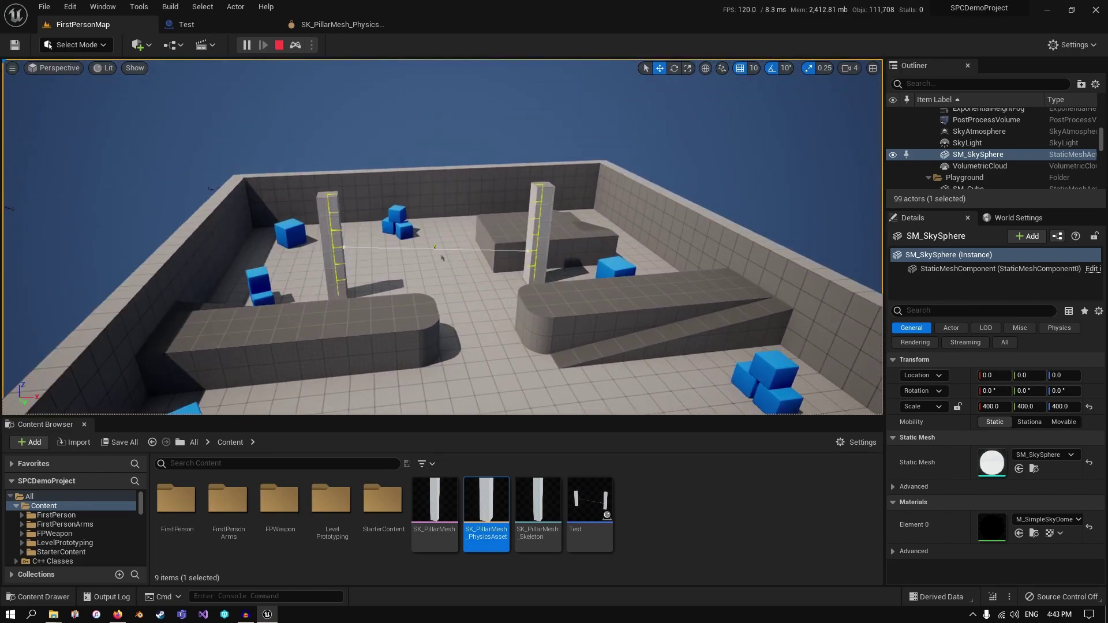
key(Escape)
- Set the collision preset of both pillars in the Test Blueprint back to BlockAll and compile it
click(230, 26)
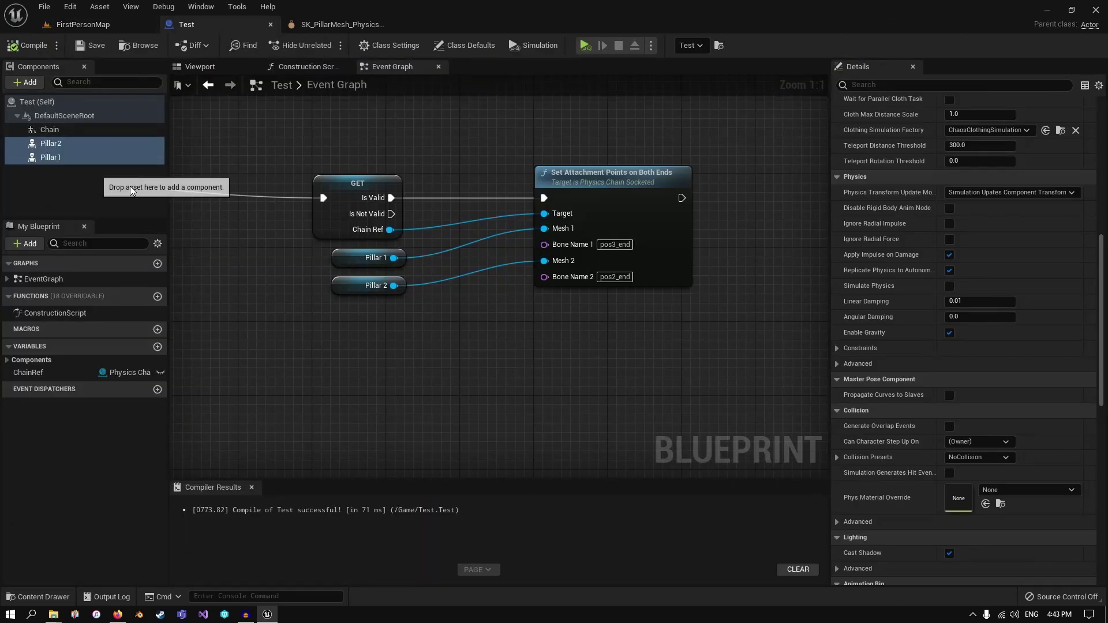
click(974, 460)
click(992, 262)
click(29, 45)
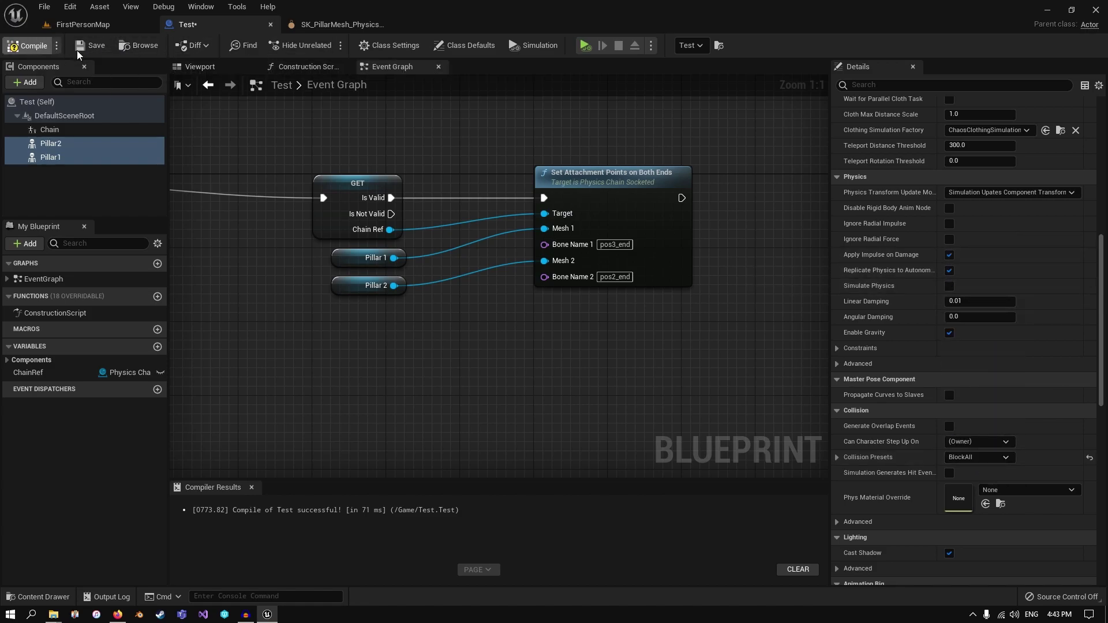
- Simulate FirstPersonMap to test the chain with the pillars' collision preset at BlockAll
click(82, 24)
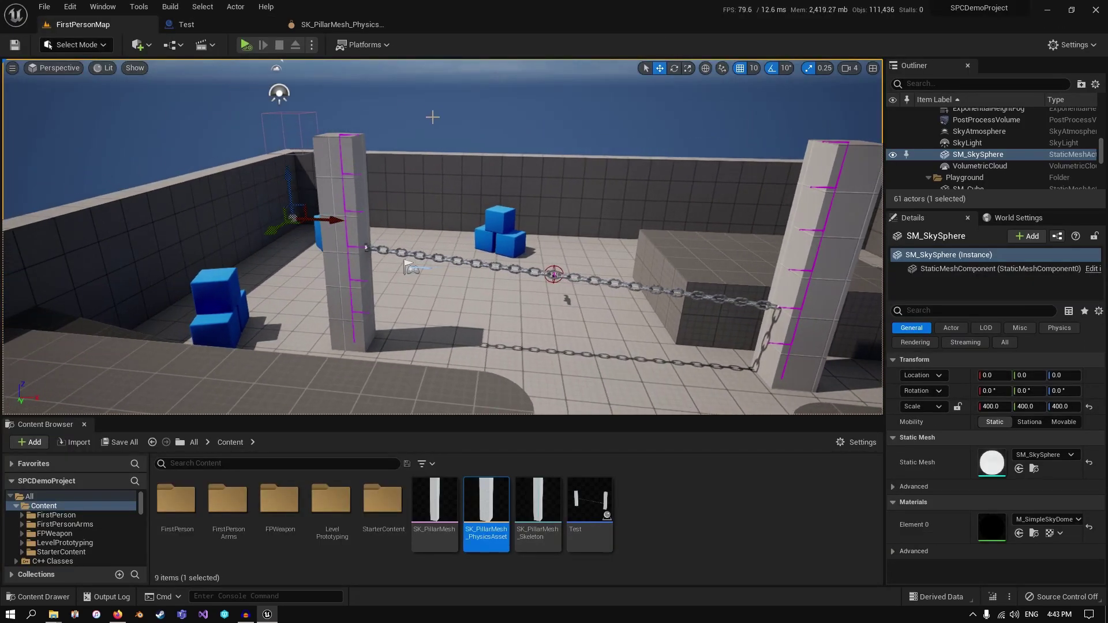
key(alt+p)
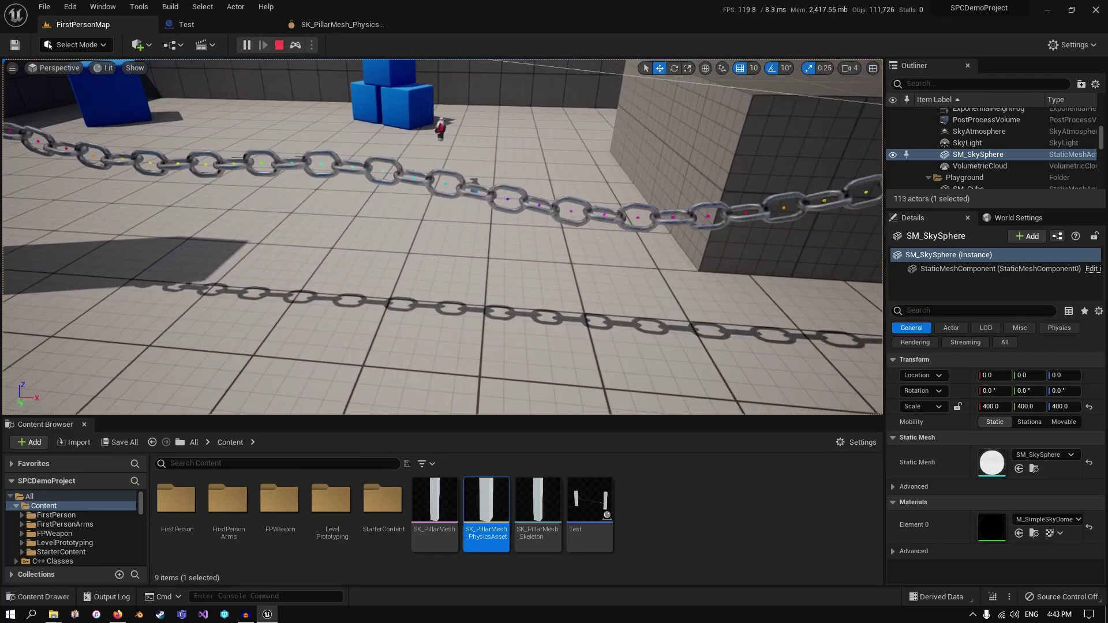
key(s)
right_drag(442, 237, 442, 179)
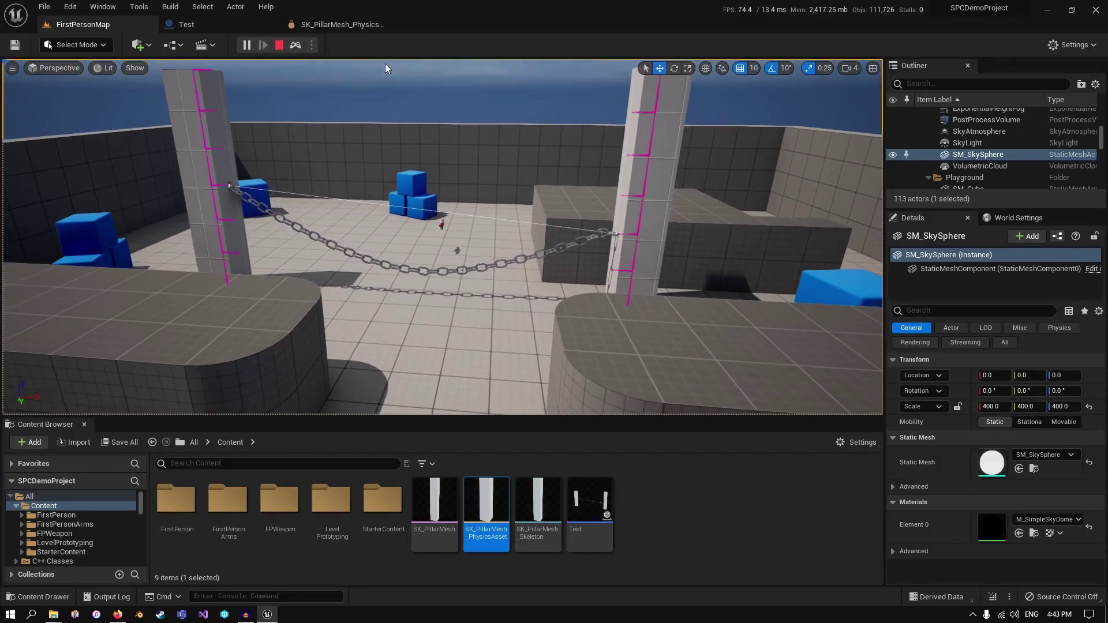
- Select the Test actor in the running simulation and inspect the chain's end links where they attach to both pillars
click(211, 196)
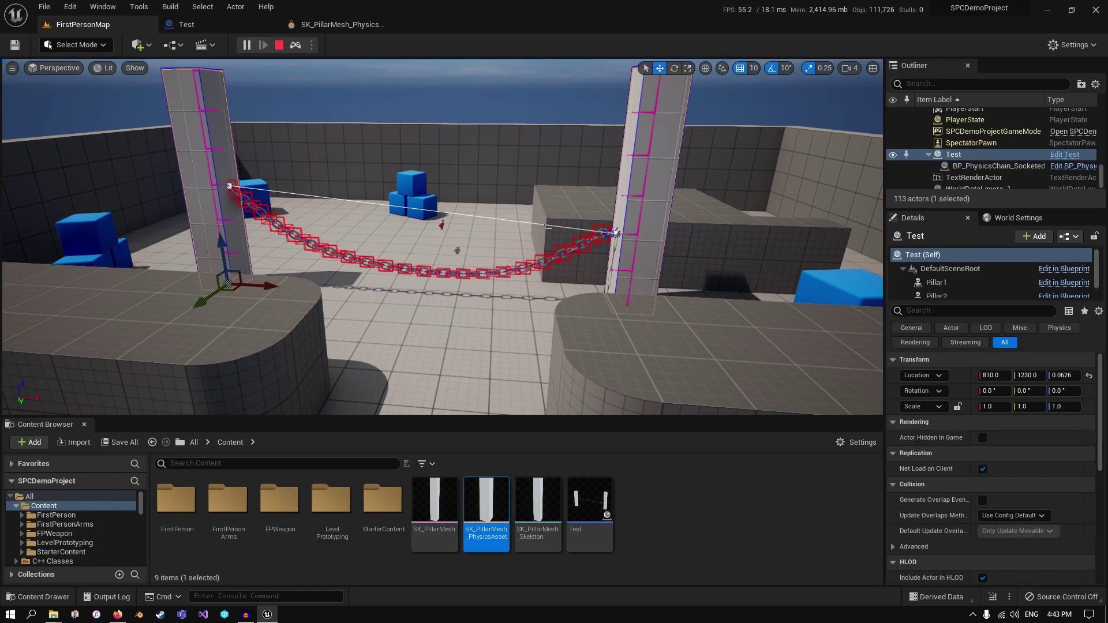
key(w)
right_drag(211, 197, 249, 167)
key(s)
key(d)
right_drag(495, 158, 479, 147)
key(w)
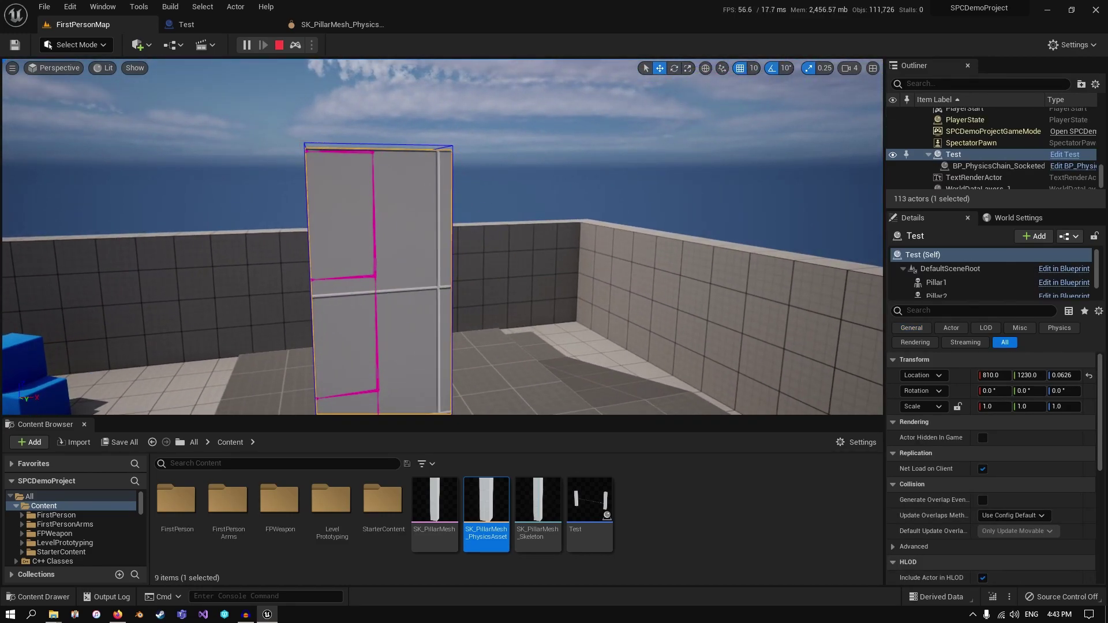
right_drag(408, 173, 408, 172)
mouse_move(531, 193)
right_down()
mouse_move(513, 271)
mouse_move(513, 259)
mouse_move(502, 277)
mouse_move(543, 192)
right_up()
key(w)
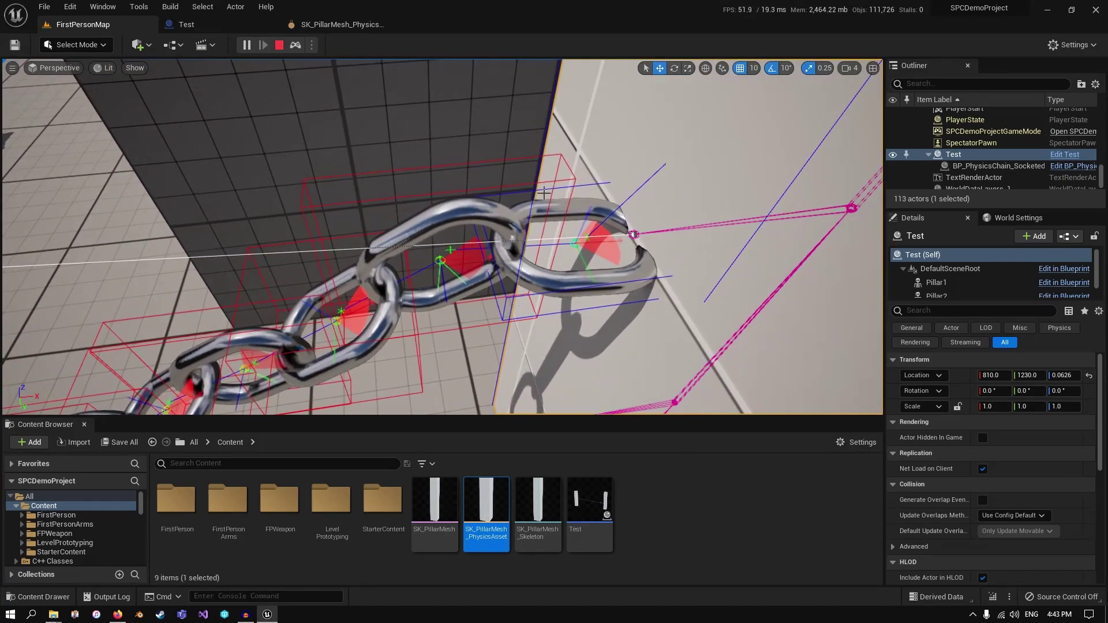
right_drag(474, 207, 412, 259)
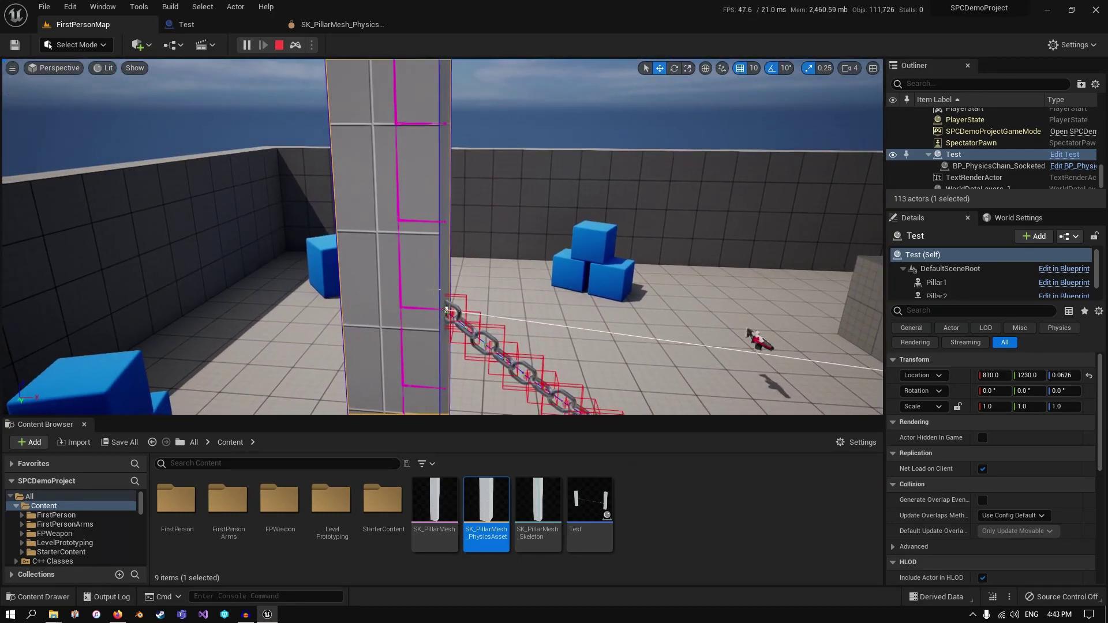
- Move the Test actor vertically during the simulation to test how the attached chain follows, and stop the simulation
right_drag(491, 312, 410, 365)
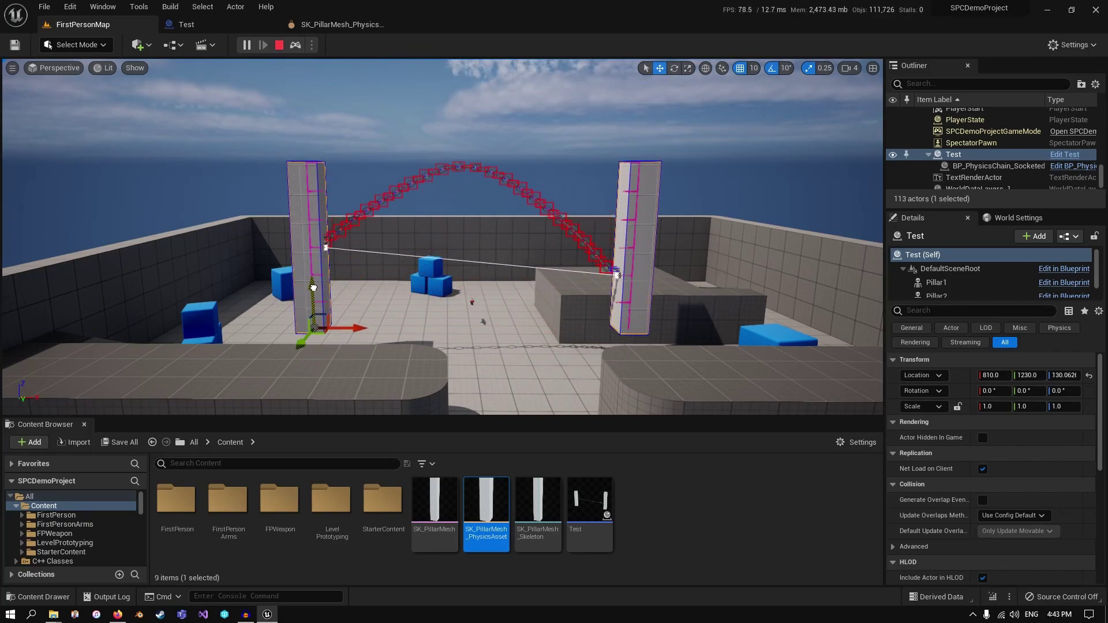
drag(313, 286, 397, 288)
right_drag(397, 288, 369, 303)
key(w)
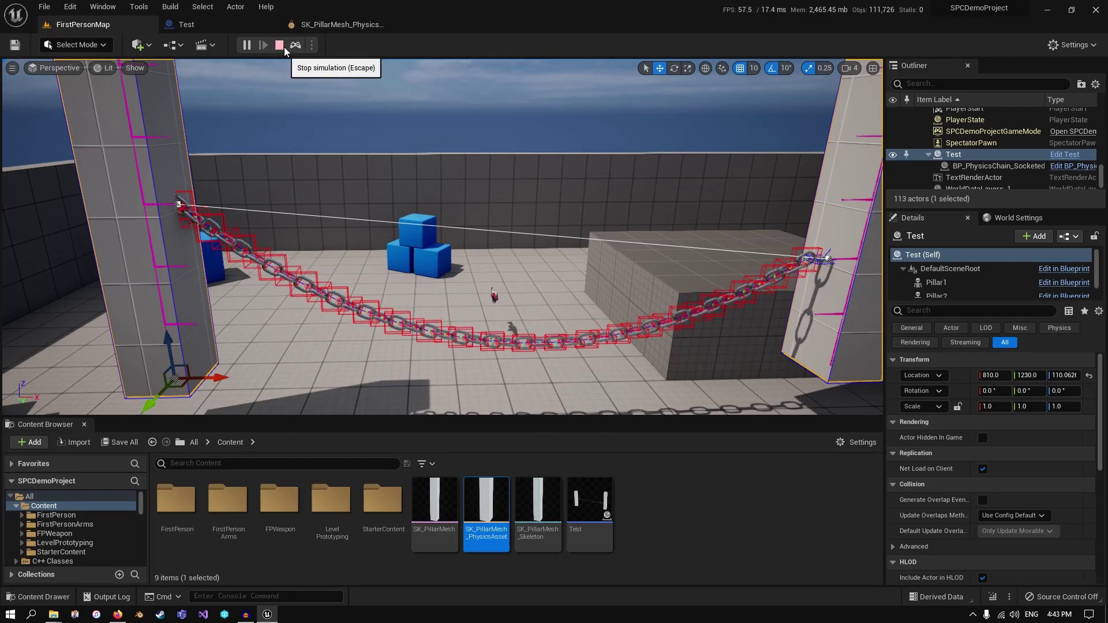
click(279, 45)
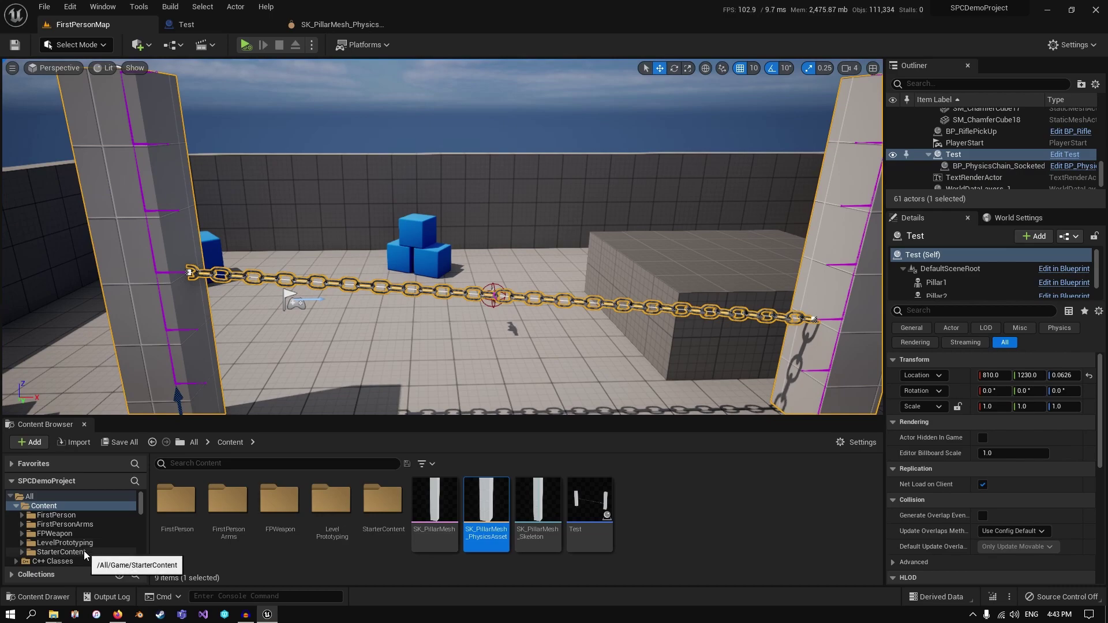
- Open the Map_PhysicsChainsPlayground level from the Simple Physics Chains plugin's Maps folder
scroll(84, 551, down, 5)
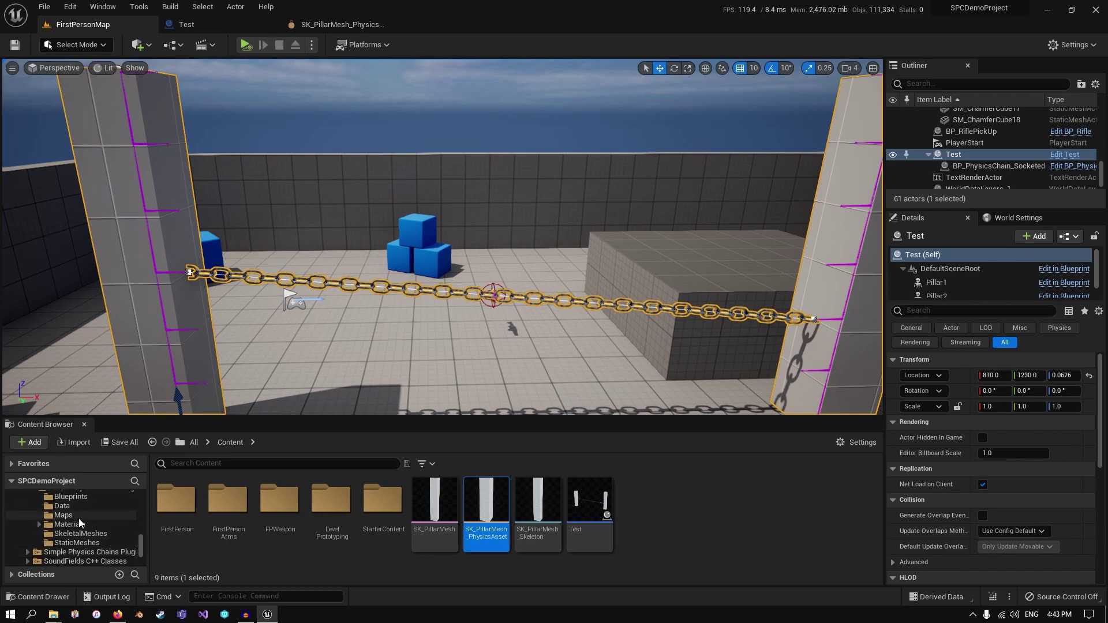
click(64, 515)
click(181, 511)
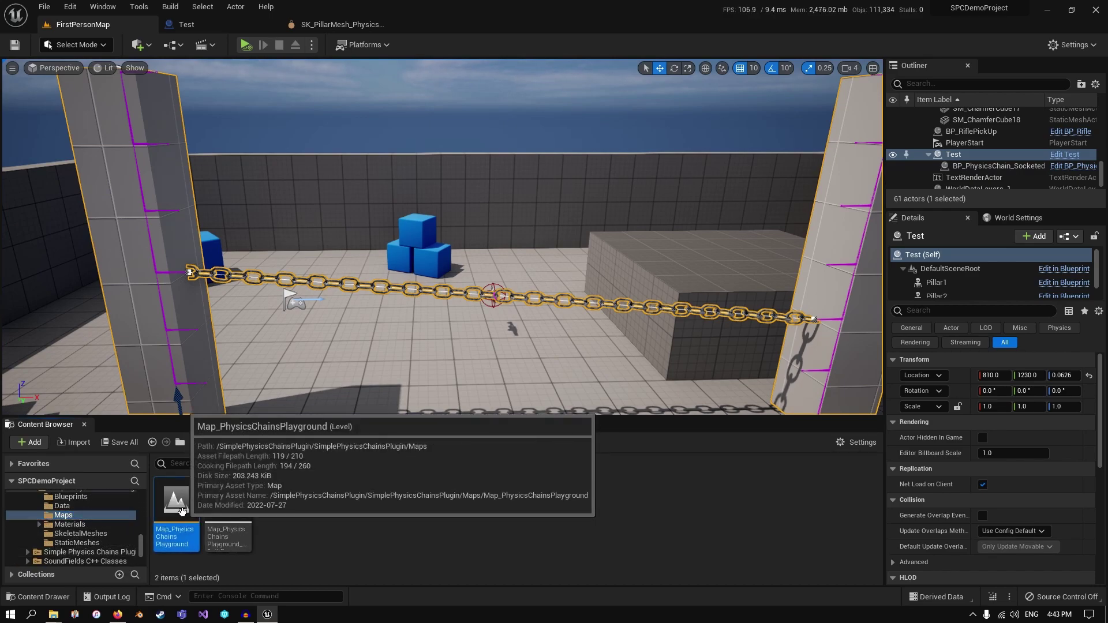
double_click(182, 511)
click(606, 440)
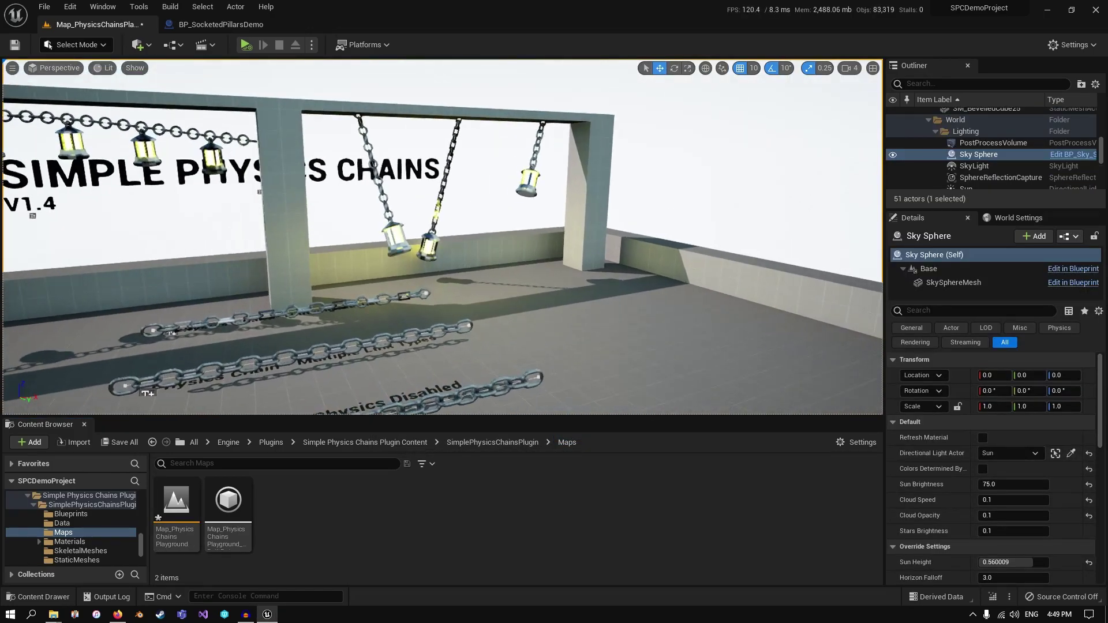
- Select the BP_SocketedPillarsDemo2 actor at the Socketed Physics Chain example and open its Blueprint for editing
right_drag(442, 237, 732, 214)
right_drag(254, 208, 285, 208)
click(259, 250)
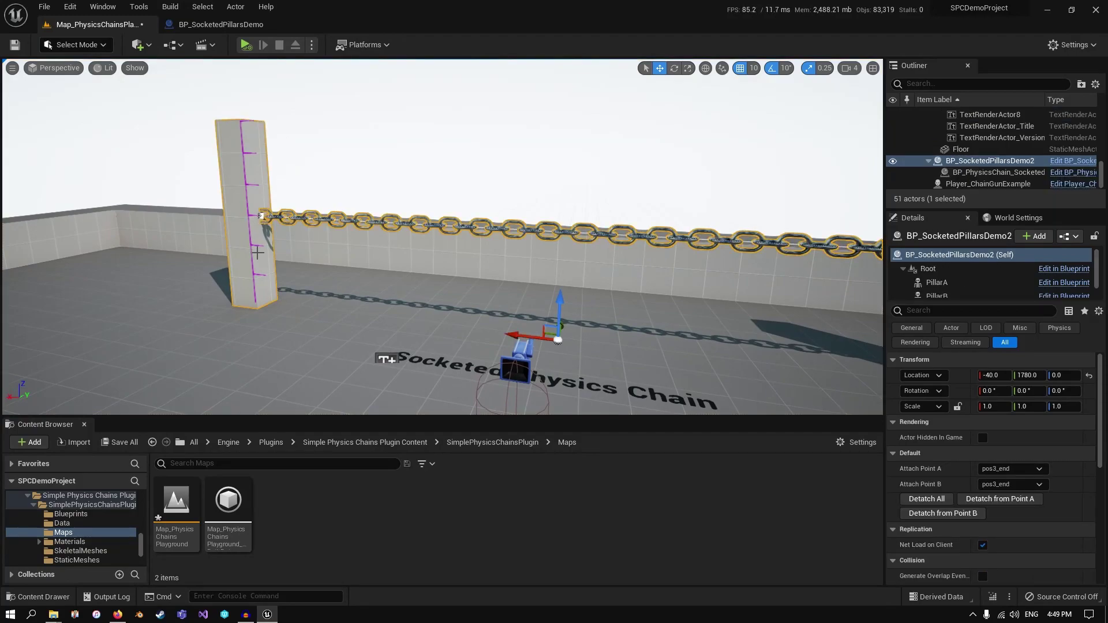
right_drag(374, 258, 500, 260)
click(1063, 269)
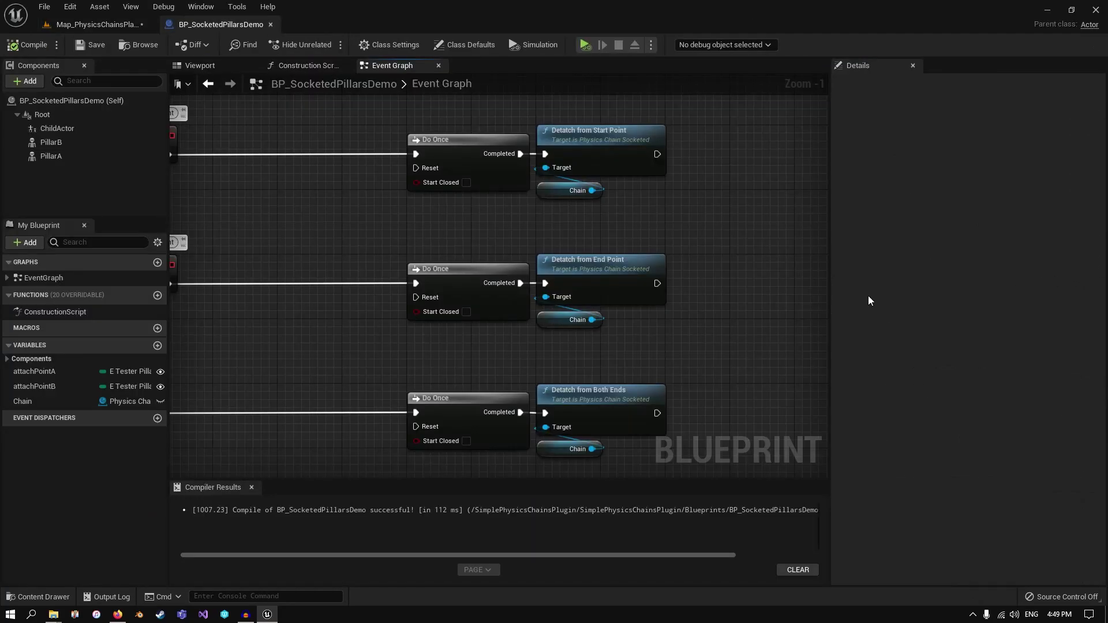
- Examine the Event BeginPlay example of snapping the chain to primitive component sockets in the Event Graph
scroll(489, 237, down, 4)
scroll(399, 219, up, 1)
right_drag(400, 219, 379, 227)
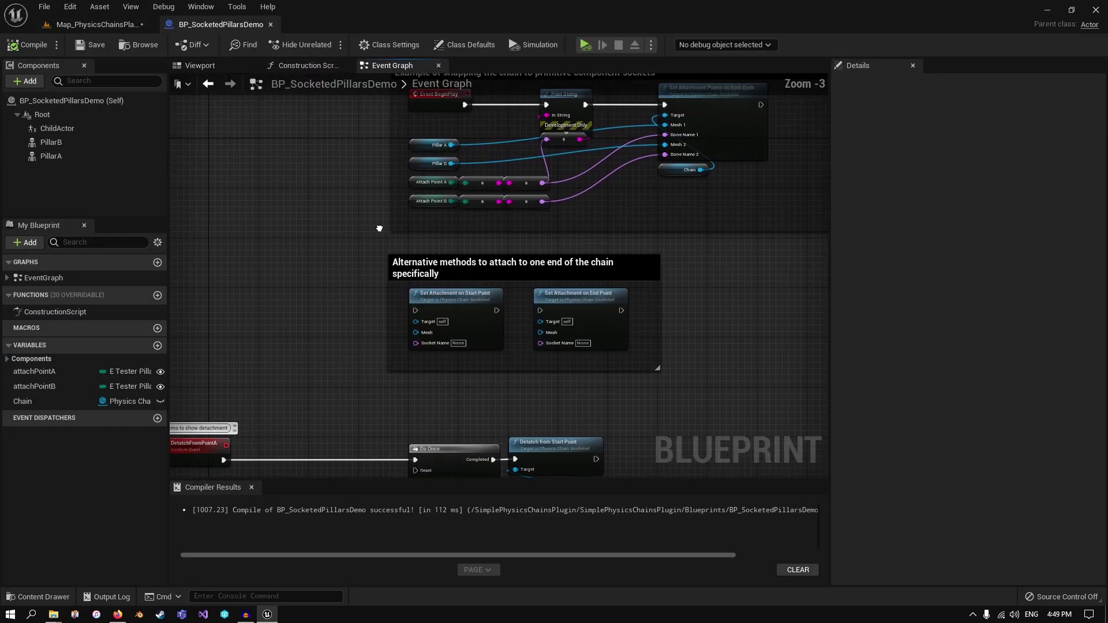
scroll(581, 140, up, 2)
right_drag(581, 140, 427, 263)
scroll(451, 237, up, 1)
drag(212, 231, 707, 371)
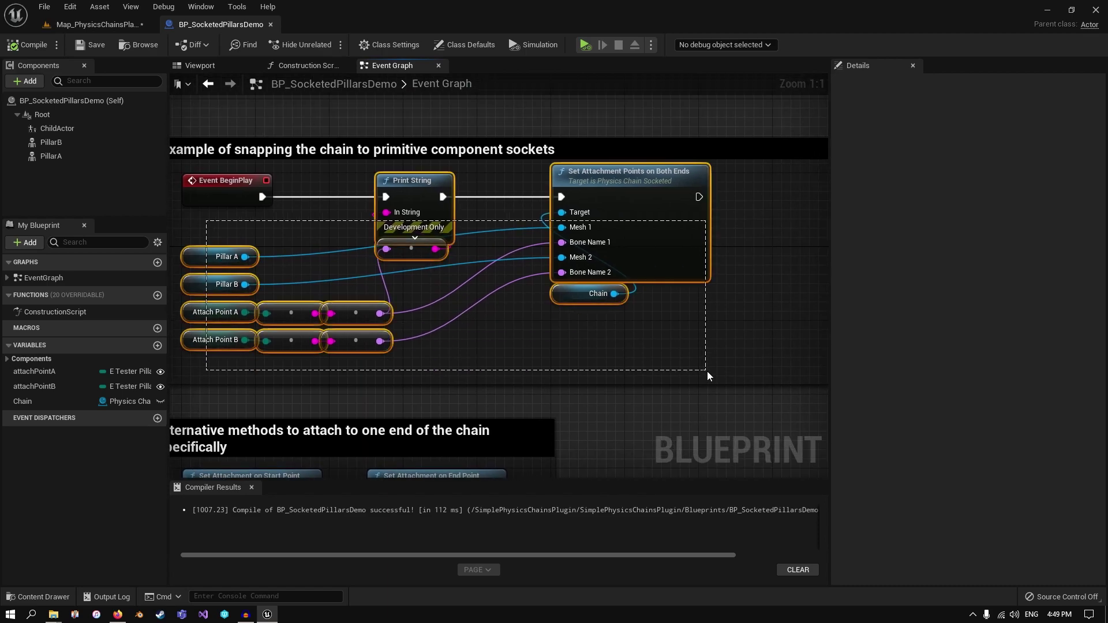
right_drag(473, 234, 471, 272)
click(511, 315)
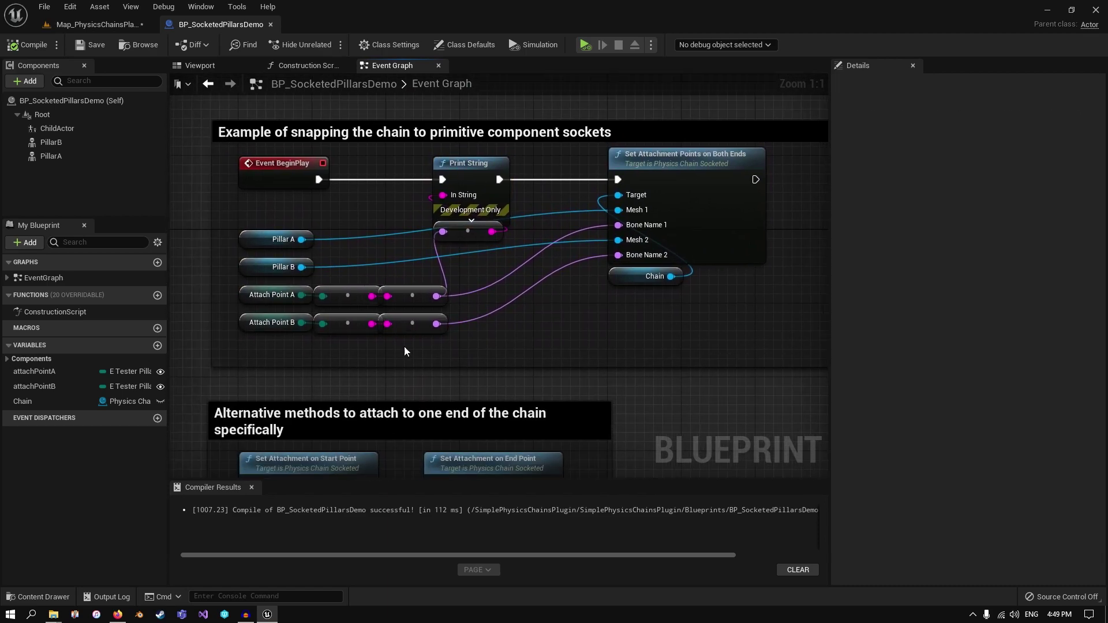
- Examine the Attach Point A and B nodes, Set Attachment Points on Both Ends, and the Construction Script's matching setup
drag(235, 284, 422, 350)
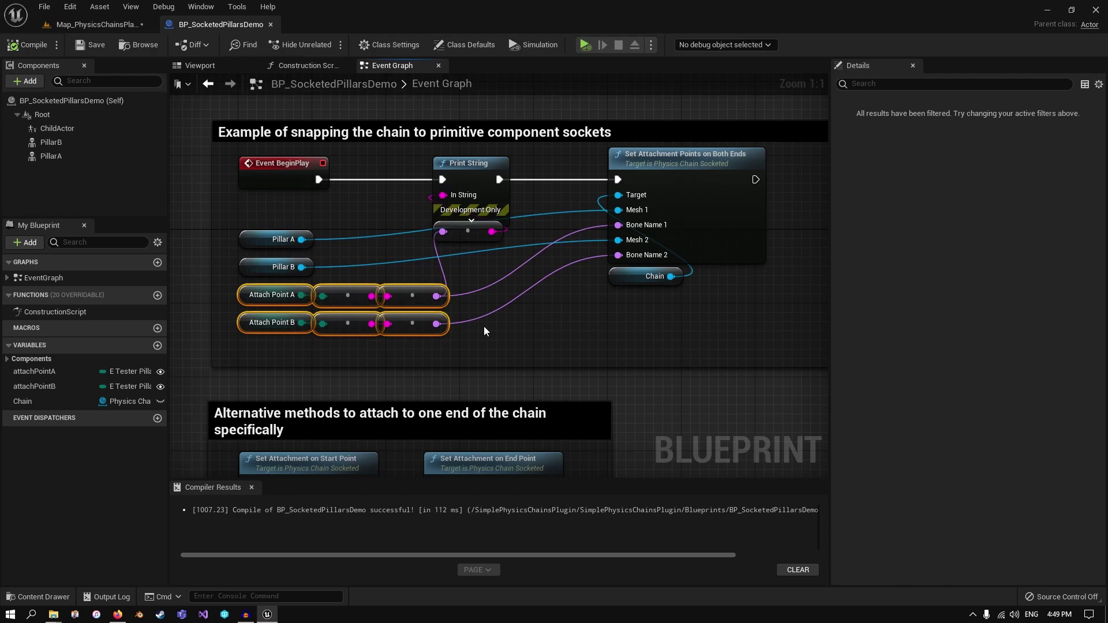
right_drag(625, 329, 529, 342)
right_drag(459, 352, 494, 369)
click(494, 368)
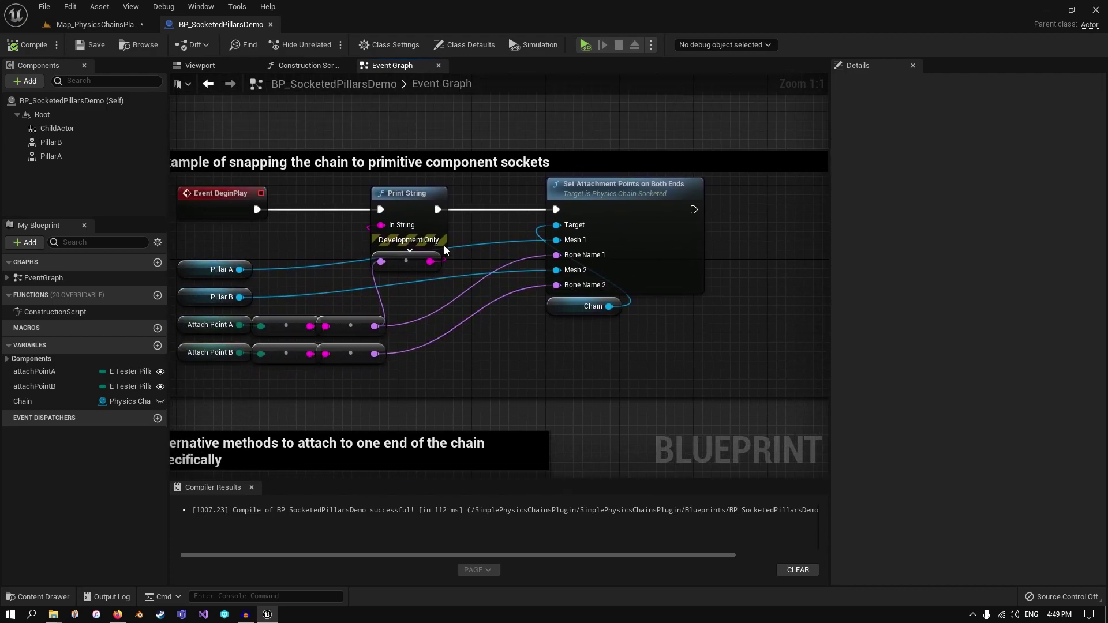
drag(536, 186, 729, 358)
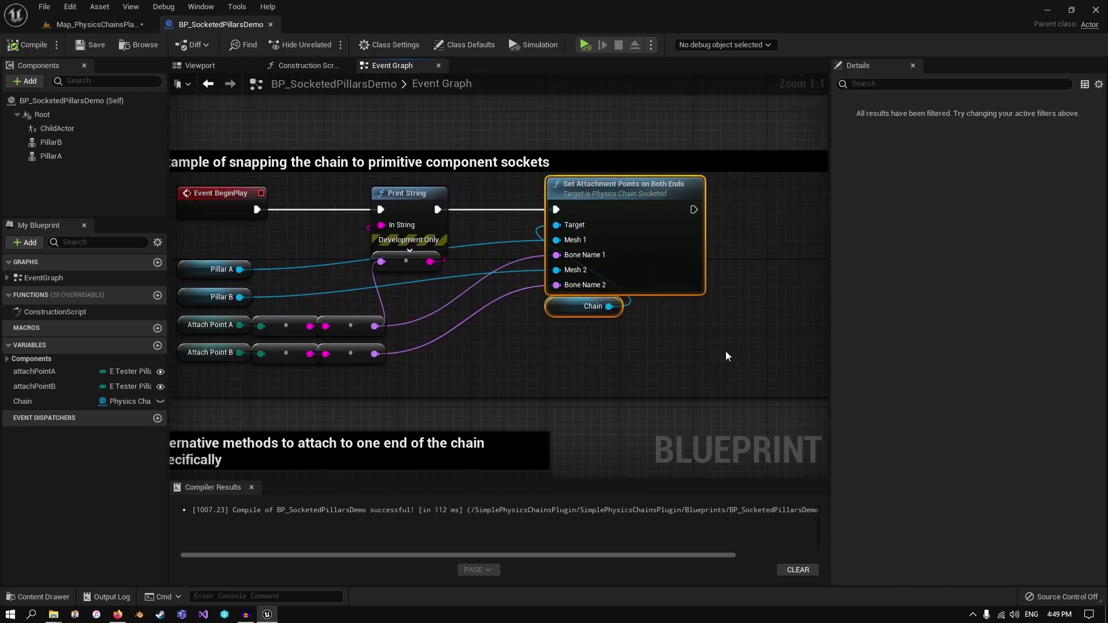
click(727, 354)
click(307, 66)
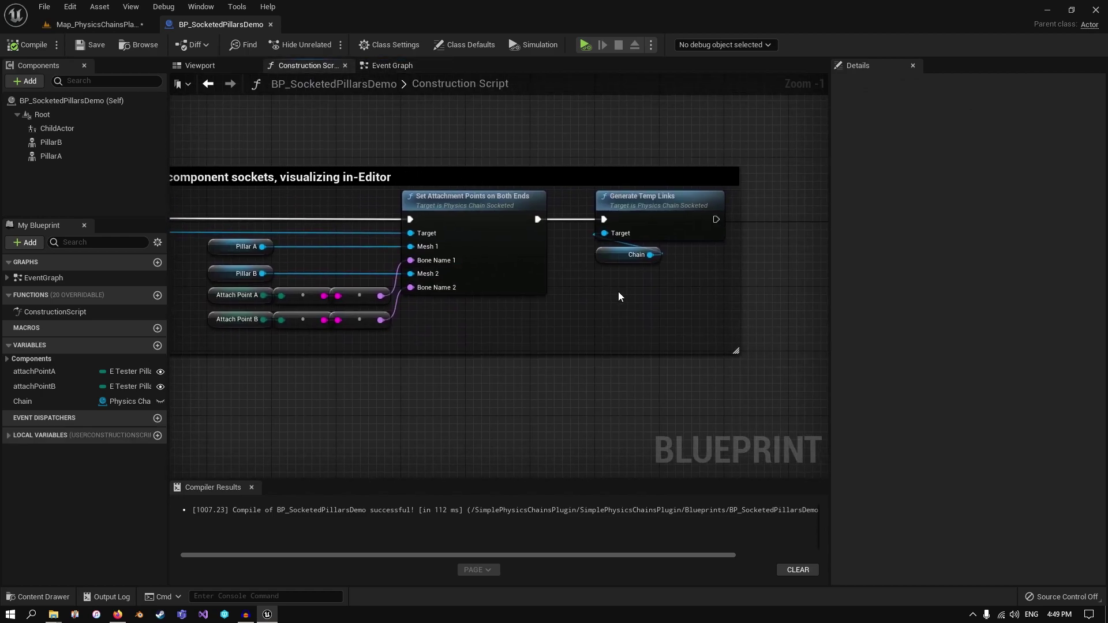
- Raise PillarB to a Z location of 210 in the Blueprint's 3D preview to test the chain, and undo the move
click(199, 65)
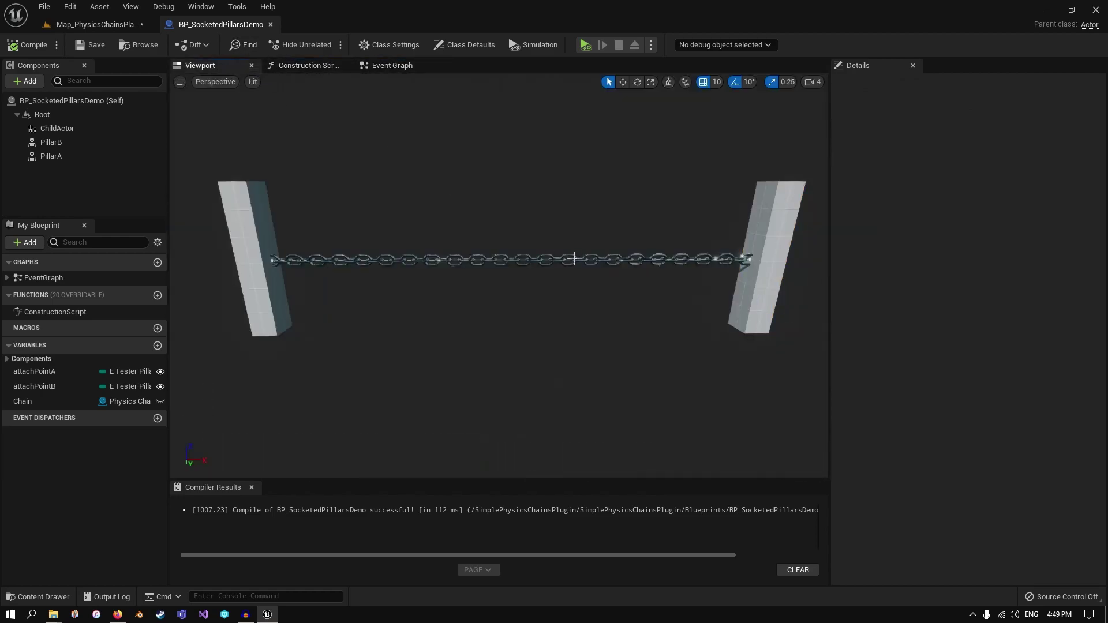
click(762, 264)
drag(759, 296, 779, 239)
scroll(781, 238, down, 1)
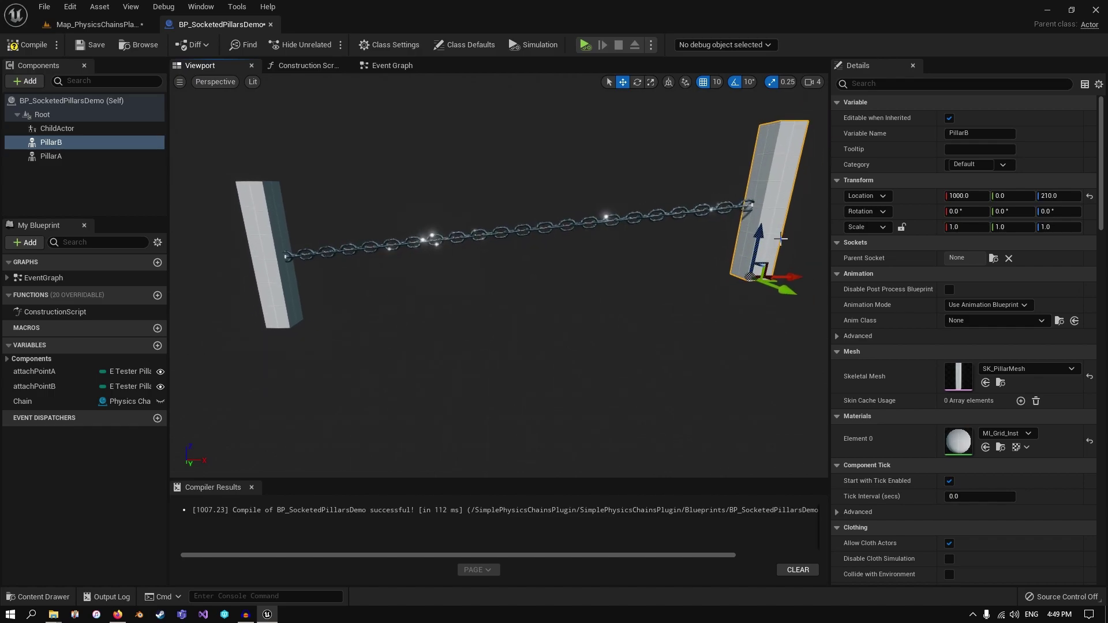
key(ctrl+z)
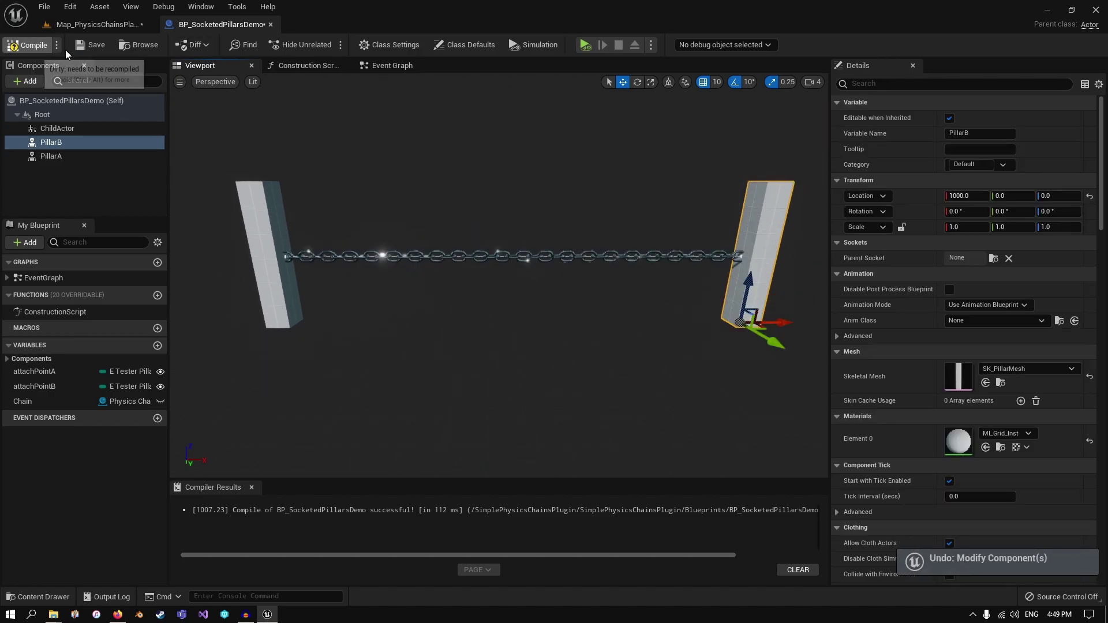
- Simulate Map_PhysicsChainsPlayground, detach the socketed chain from both pillars, and stop the simulation
click(95, 24)
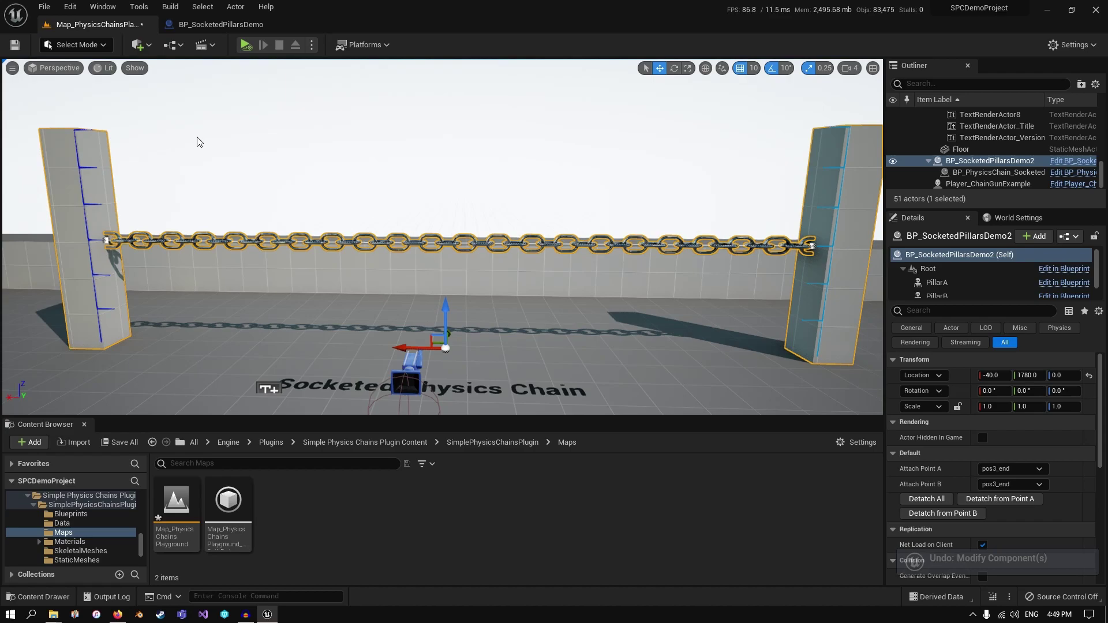
click(252, 45)
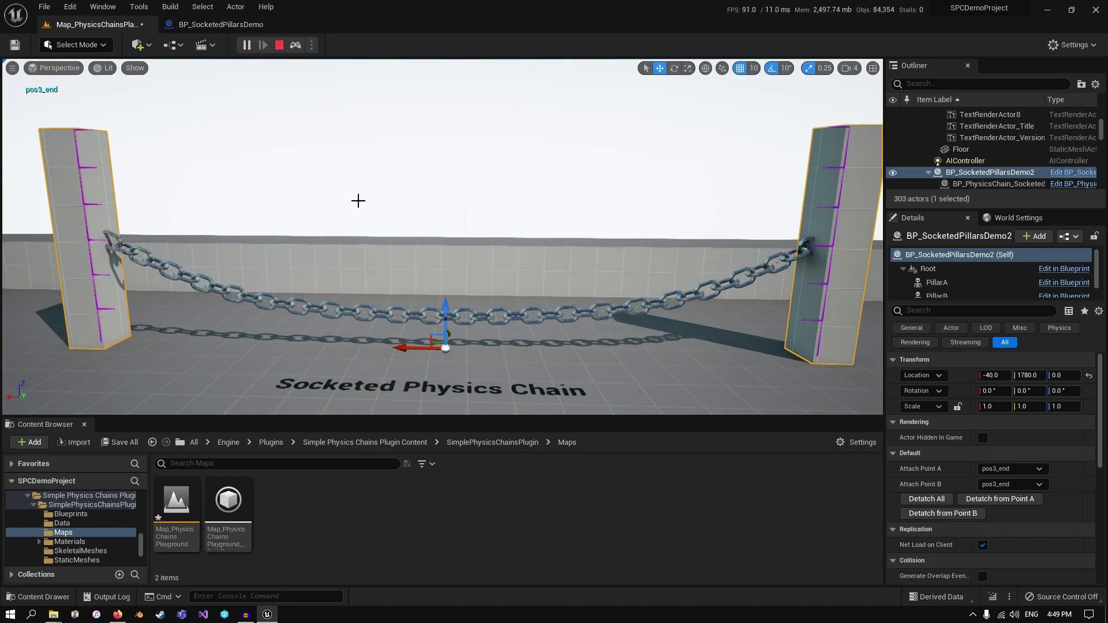
right_drag(611, 282, 625, 329)
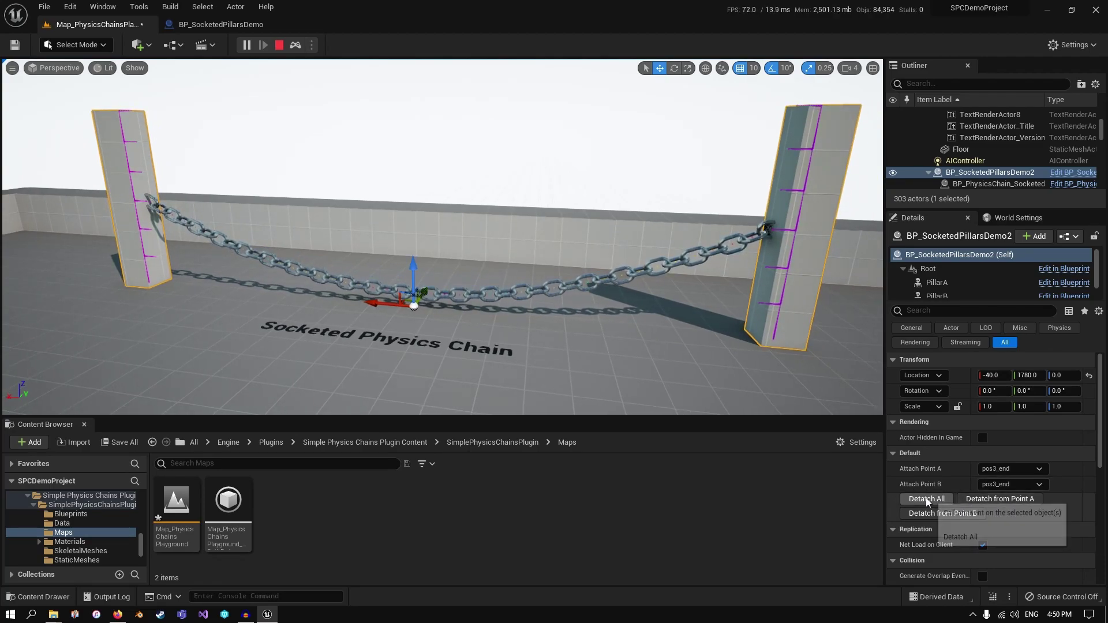
click(981, 500)
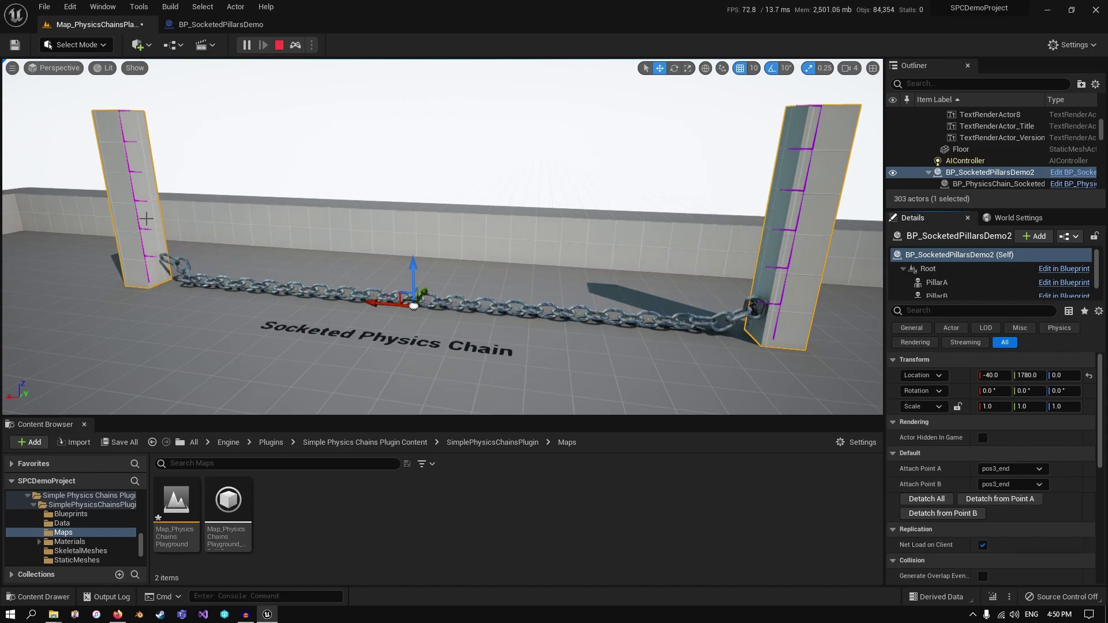
click(279, 46)
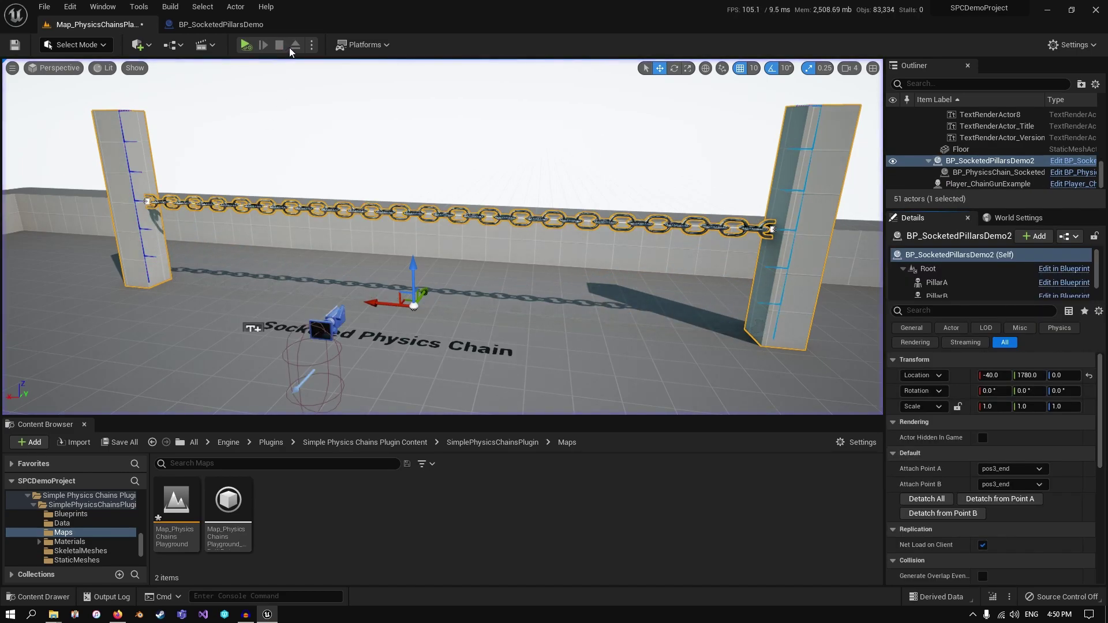
- Simulate the map again, detach the chain from Point A, move the pillars actor up to about Z 260, and stop simulating
click(245, 45)
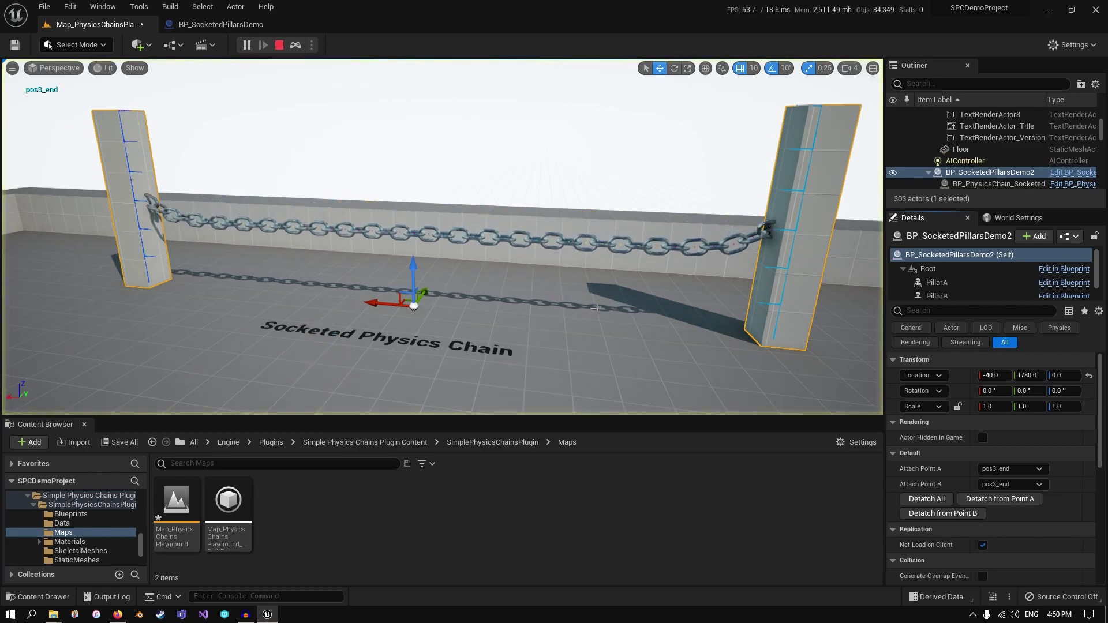
click(995, 500)
click(819, 277)
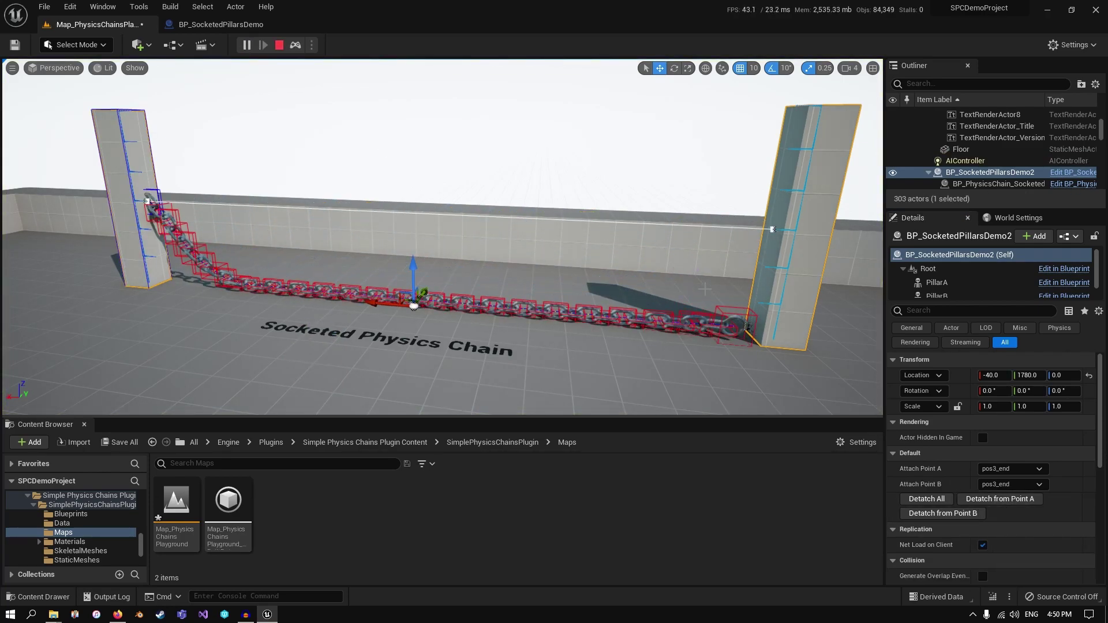
drag(413, 277, 443, 365)
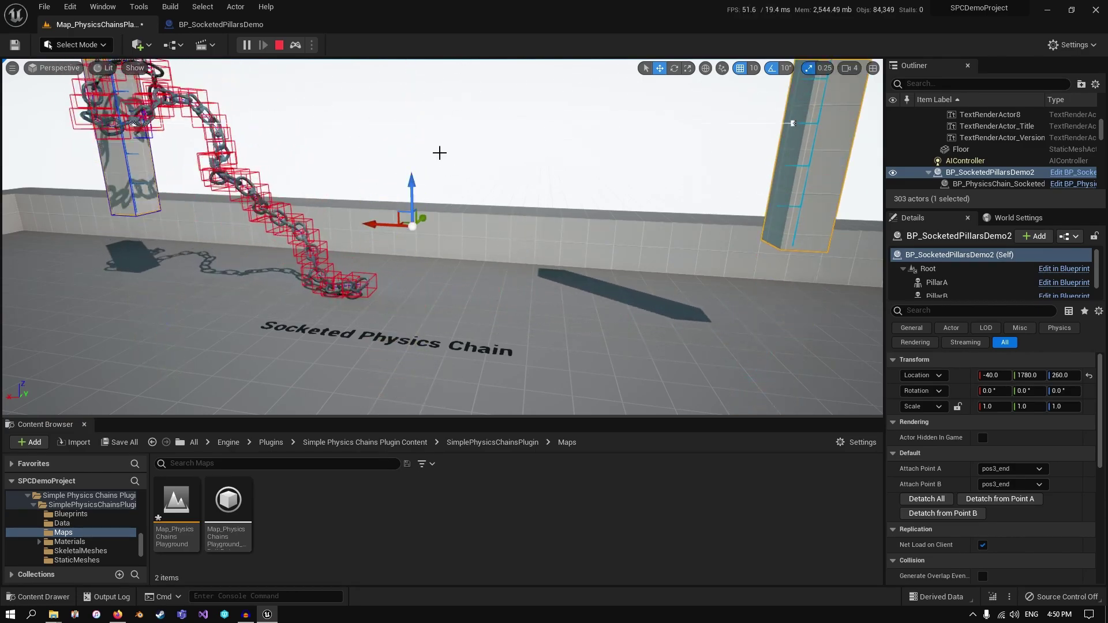
key(Escape)
- Examine the Detatch from Start Point, End Point and Both Ends nodes with their Do Once setup in BP_SocketedPillarsDemo's Event Graph
click(235, 25)
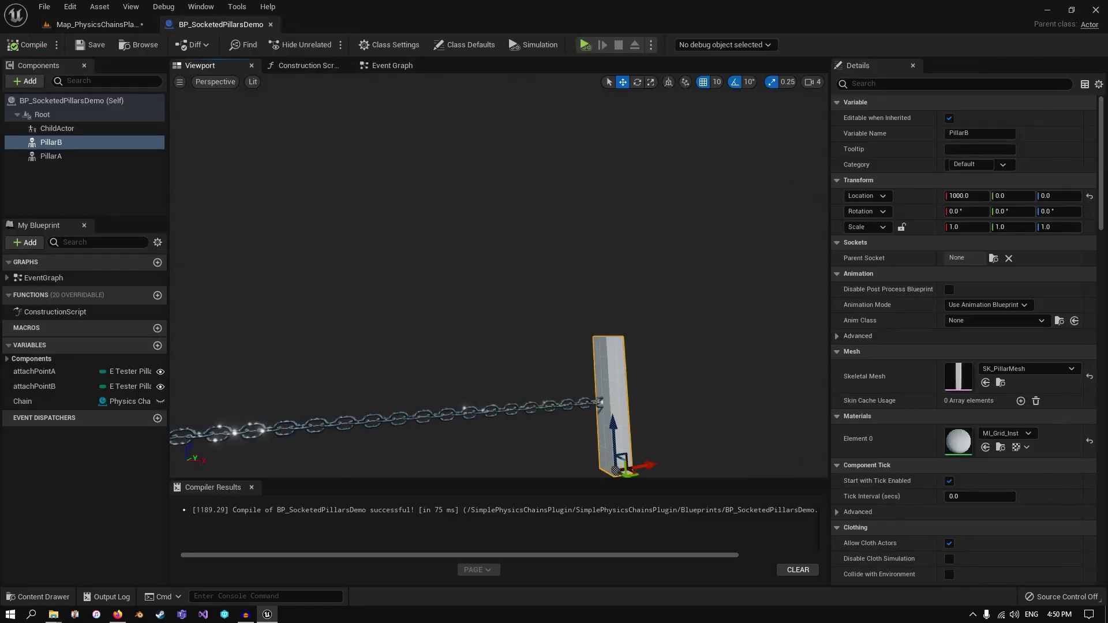
click(423, 66)
scroll(475, 212, down, 3)
right_drag(475, 212, 526, 87)
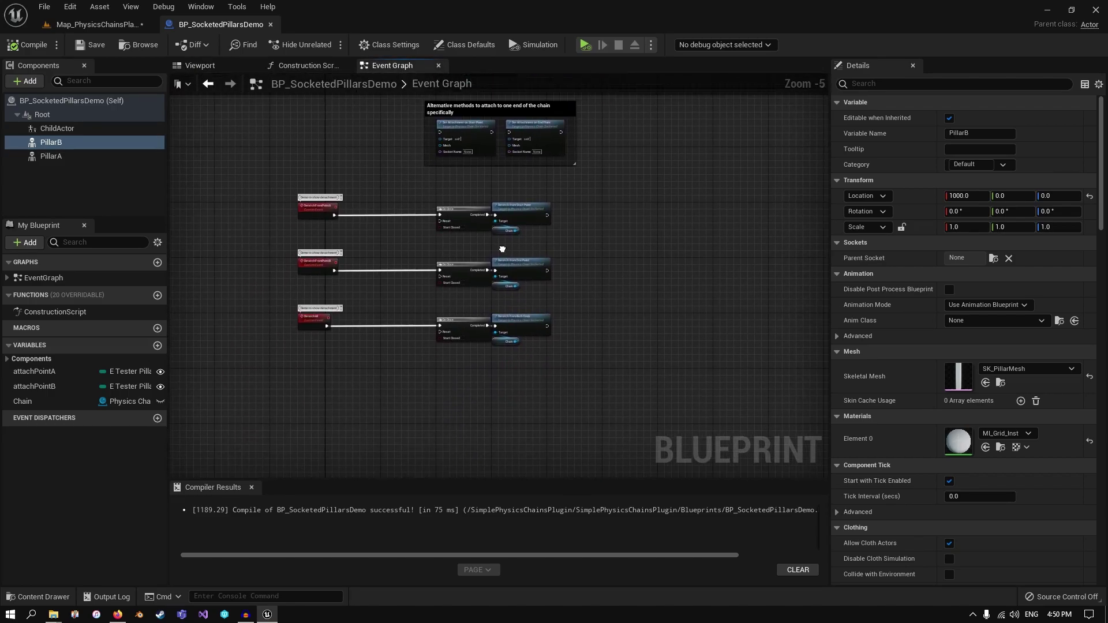
scroll(508, 249, up, 5)
right_drag(521, 164, 502, 154)
click(503, 153)
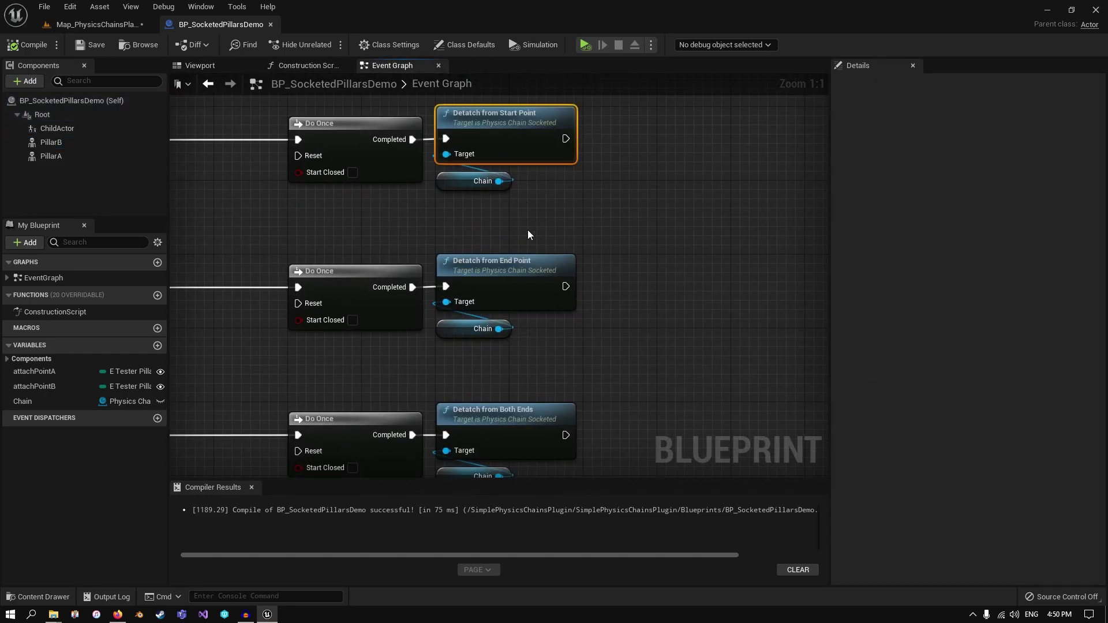
click(508, 285)
click(506, 409)
right_drag(372, 364, 538, 324)
click(393, 319)
scroll(392, 318, down, 1)
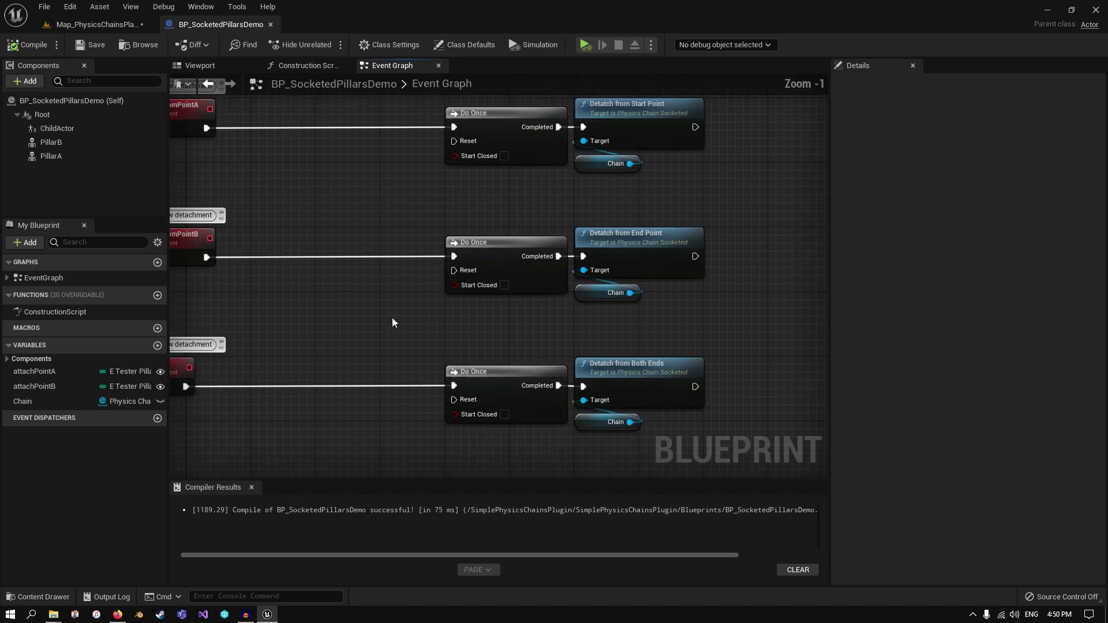
- Return to Map_PhysicsChainsPlayground and inspect up close how the chain's end meets the pillar with the light-blue bone lines
click(210, 66)
click(95, 24)
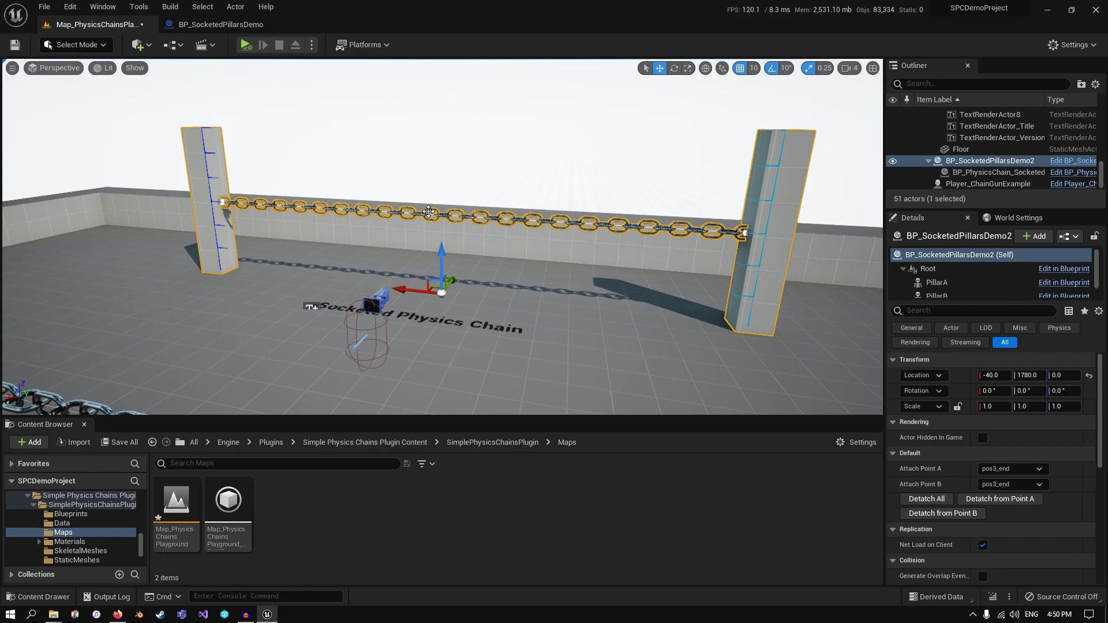
key(w)
right_drag(442, 237, 413, 234)
key(w)
key(d)
key(s)
key(a)
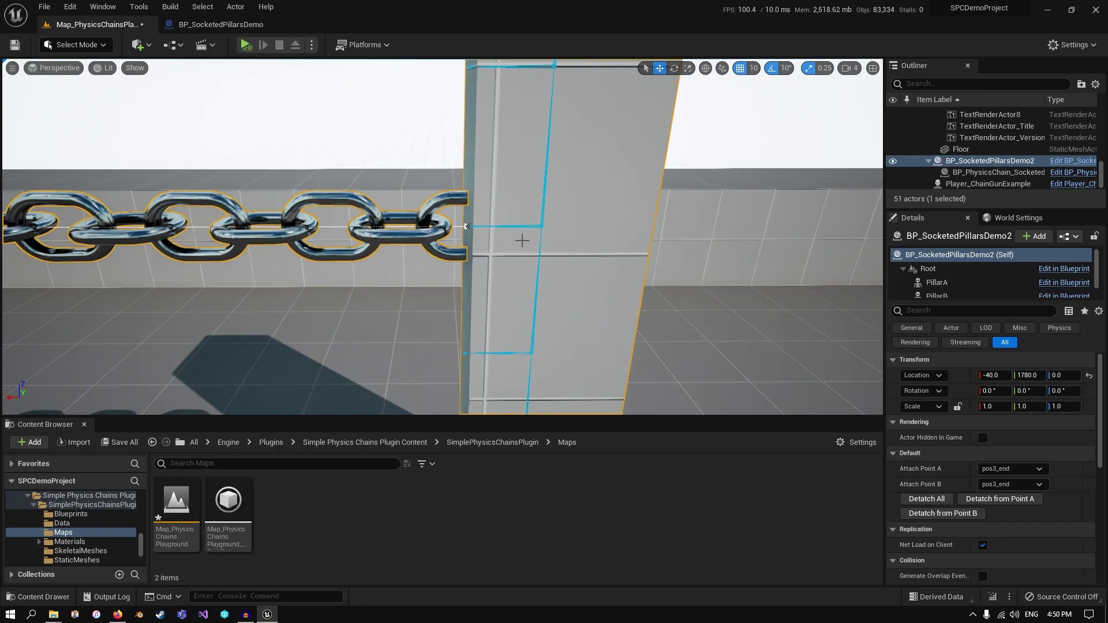
key(s)
- Inspect the chain's attachment at the pillar with the dark-blue bone lines, and compare it with the opposite pillar's attachment
right_drag(522, 240, 403, 254)
key(w)
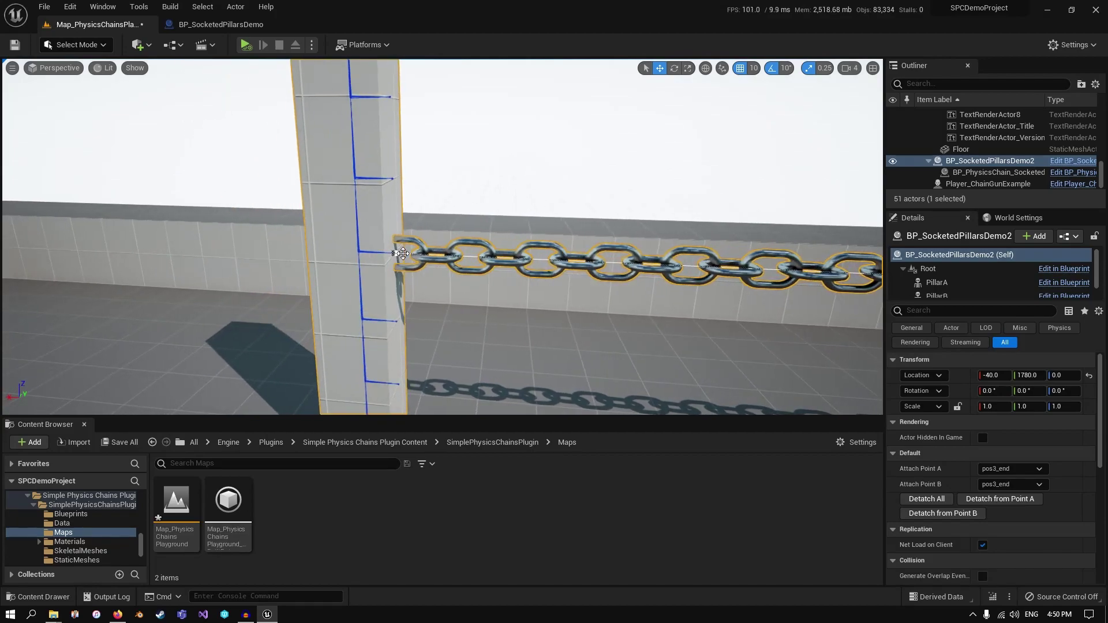
key(a)
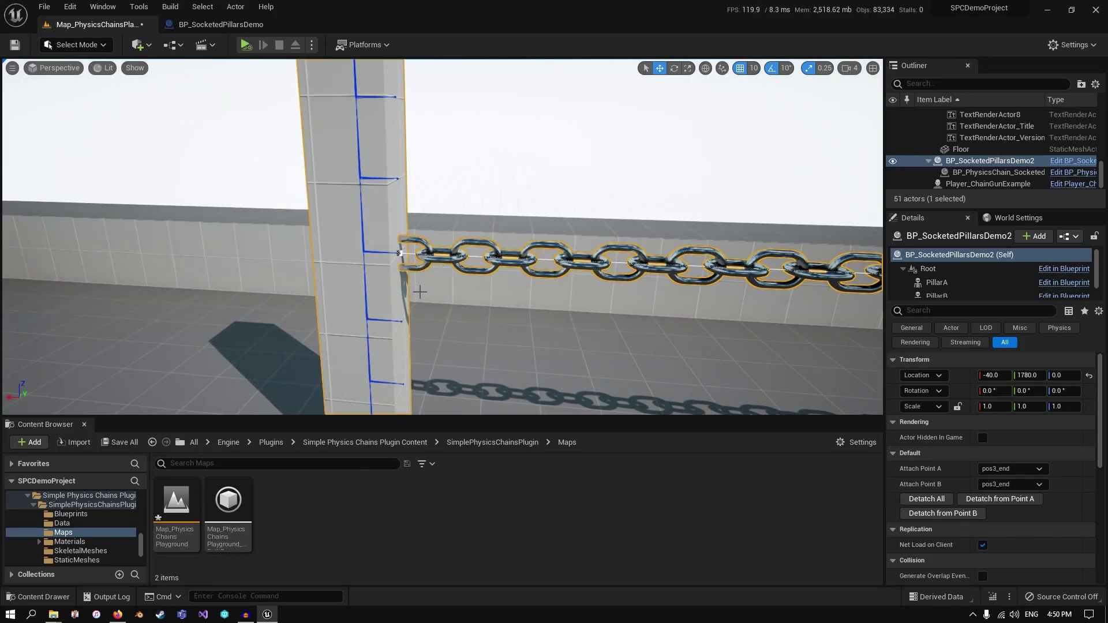
key(w)
mouse_move(419, 292)
right_down()
mouse_move(534, 288)
mouse_move(424, 292)
right_up()
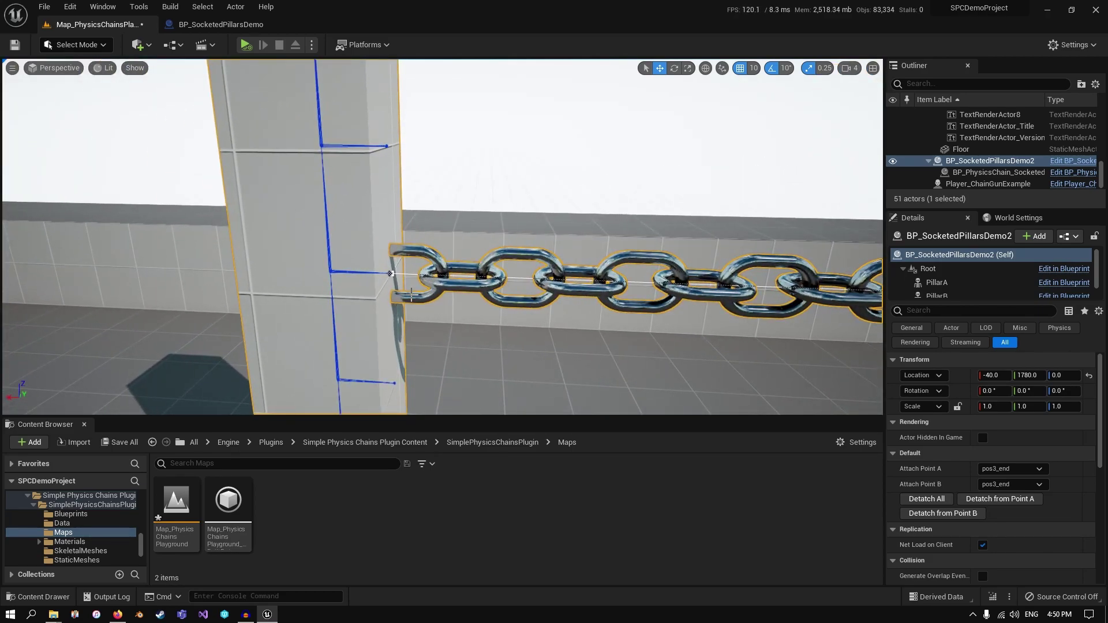
mouse_move(535, 309)
right_down()
mouse_move(664, 303)
mouse_move(710, 289)
mouse_move(534, 309)
right_up()
key(w)
key(d)
right_drag(362, 282, 362, 282)
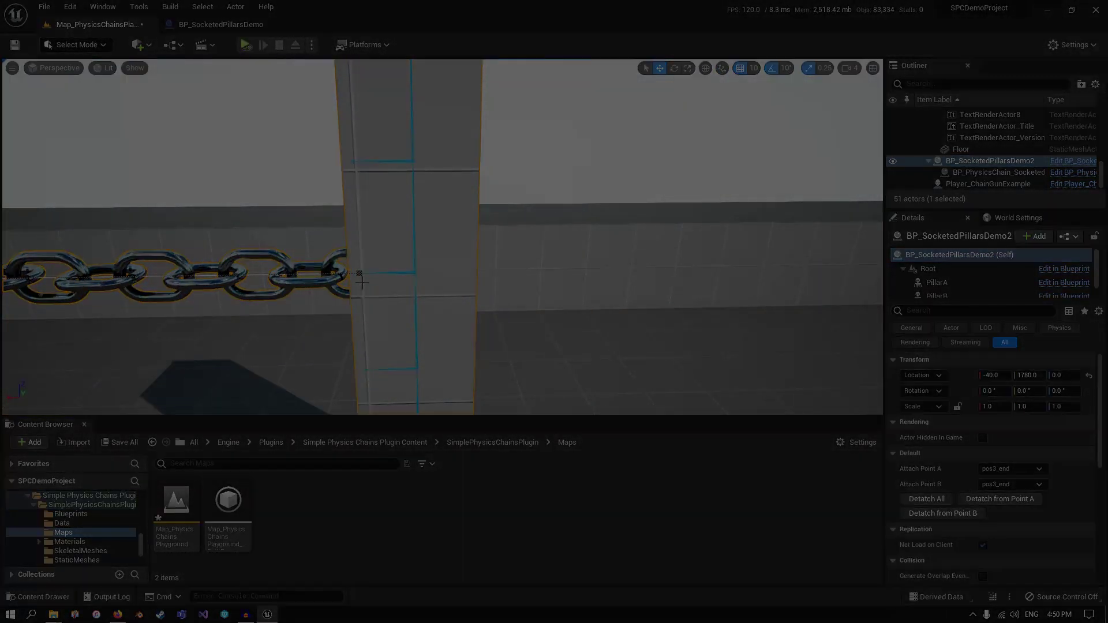